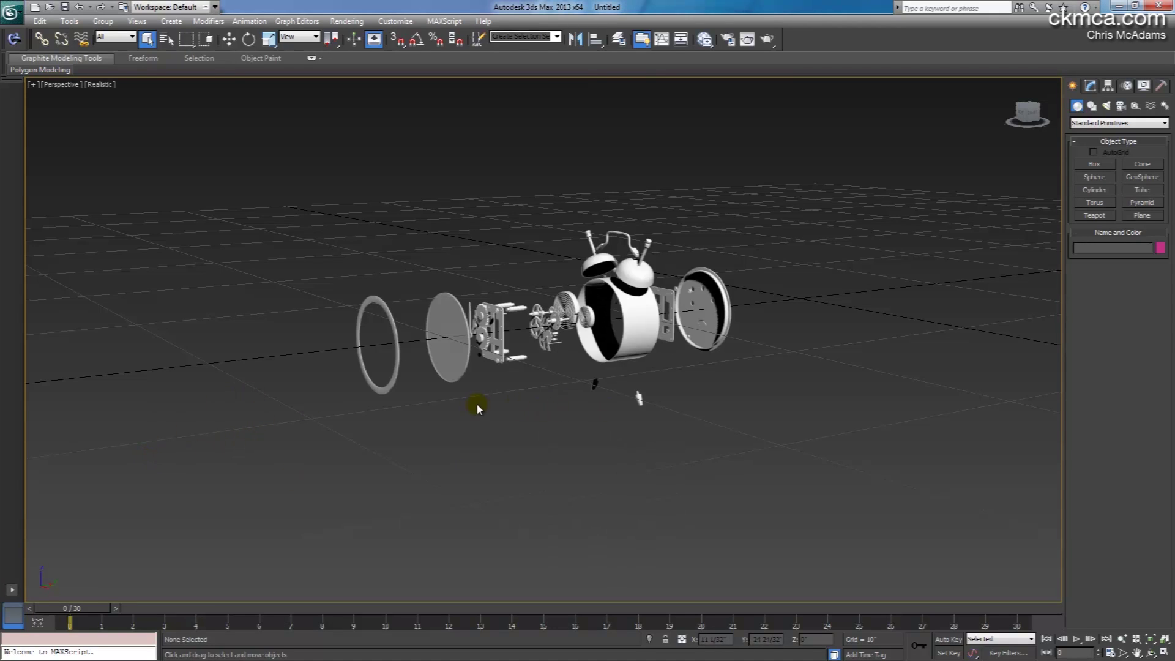
# - Assign V-Ray Adv 2.30.01 as the production renderer in the render setup
pyautogui.press('w')
pyautogui.moveTo(668, 187); pyautogui.dragTo(704, 96, button='middle')
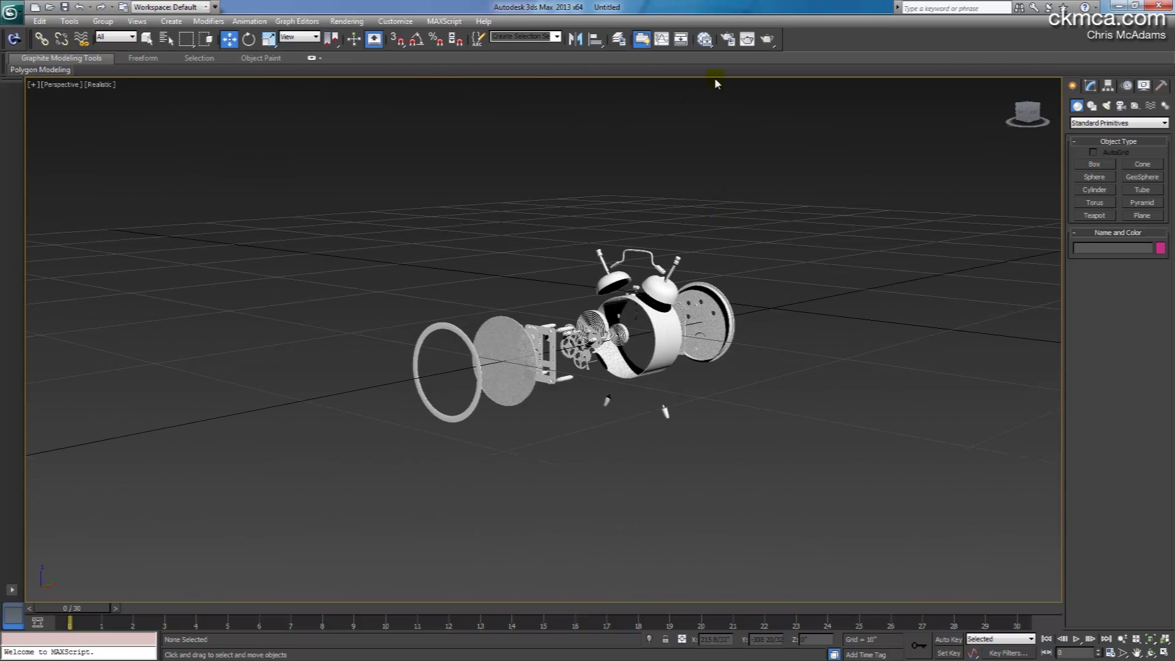
pyautogui.click(347, 21)
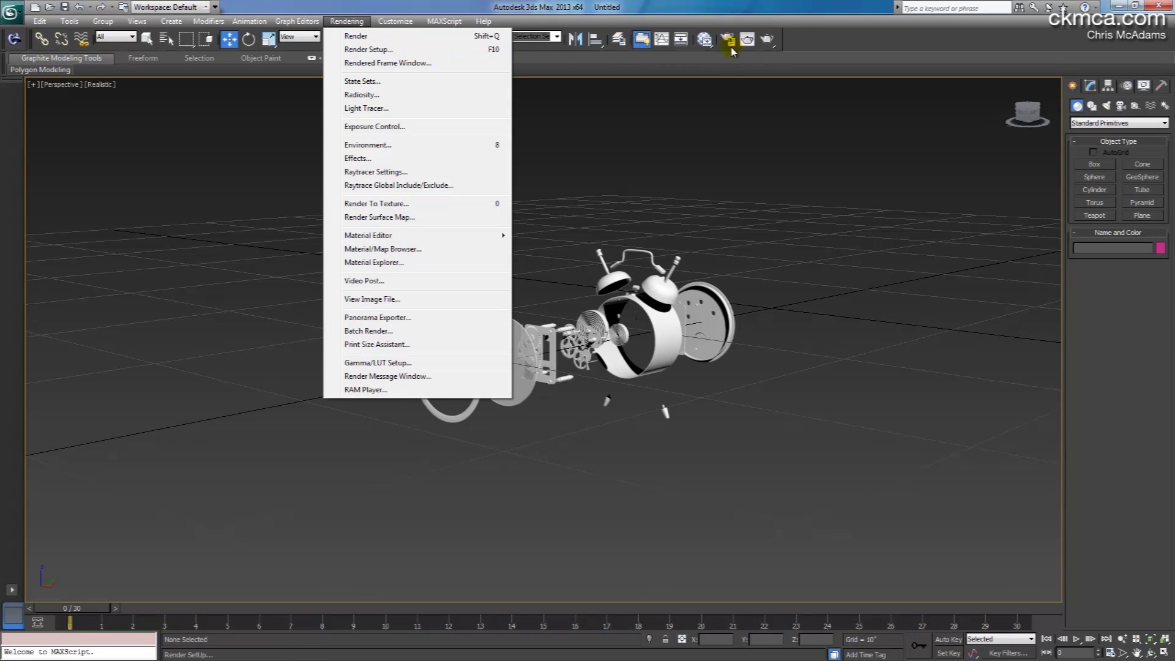
pyautogui.click(481, 49)
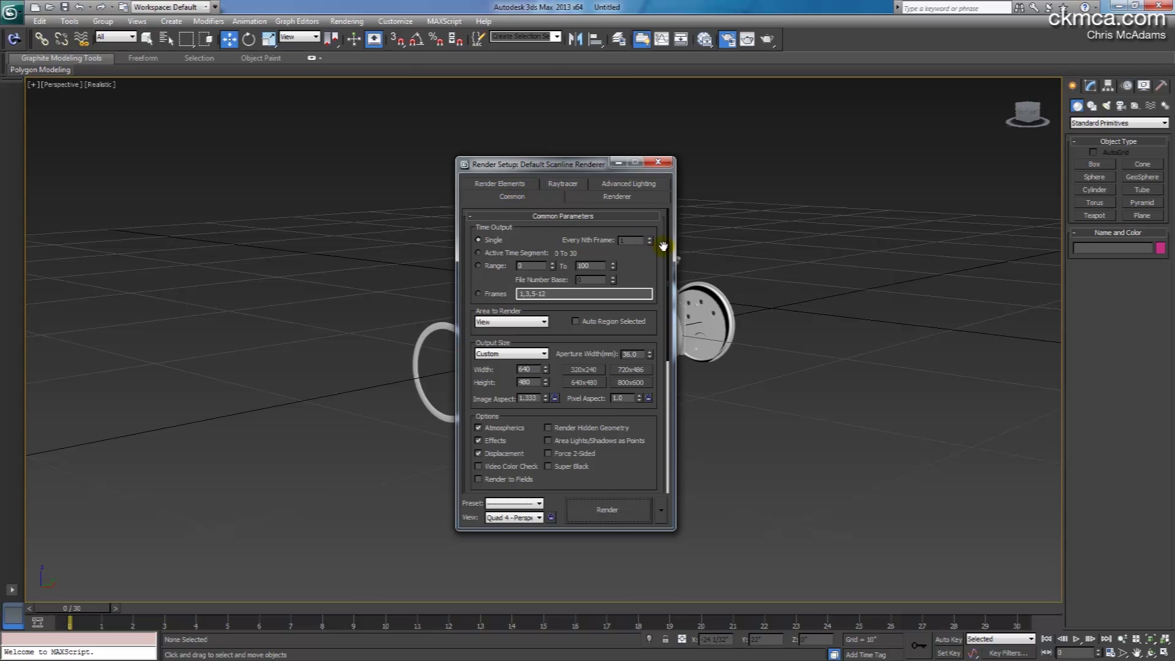
pyautogui.moveTo(663, 246); pyautogui.dragTo(666, 432)
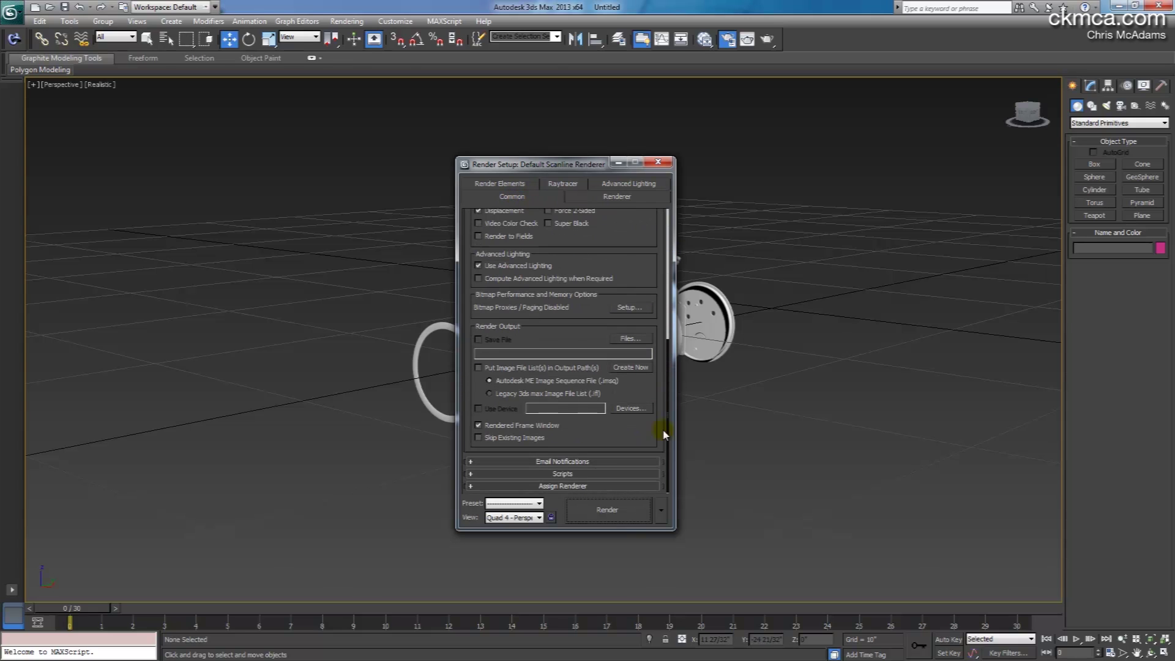
pyautogui.click(558, 487)
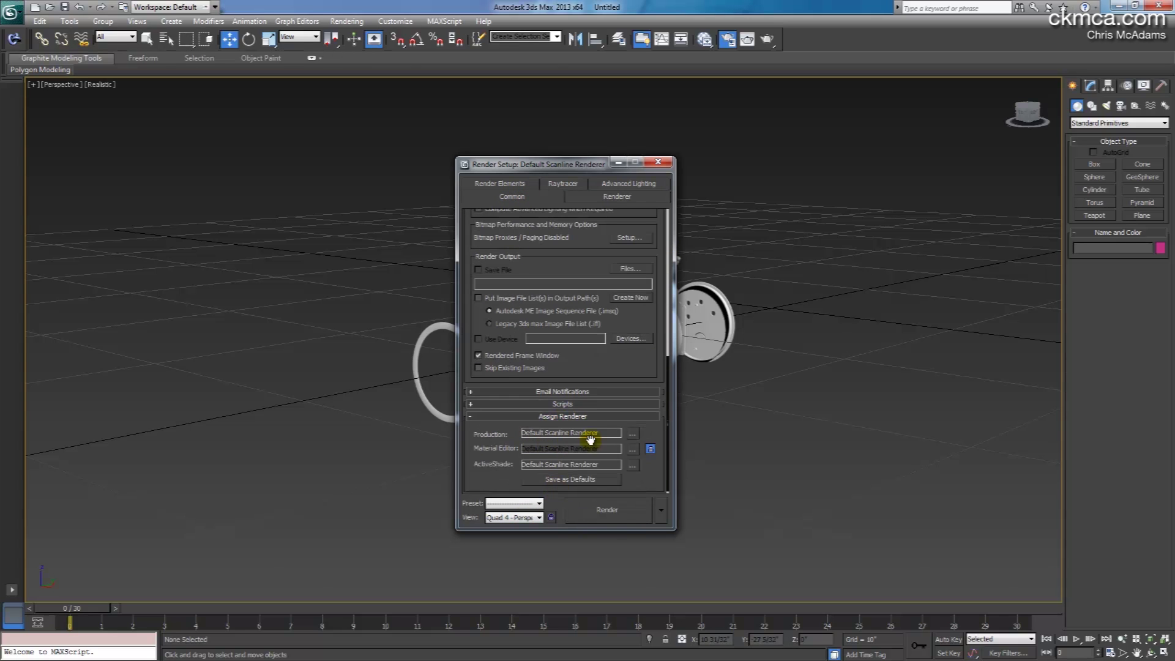
pyautogui.click(633, 433)
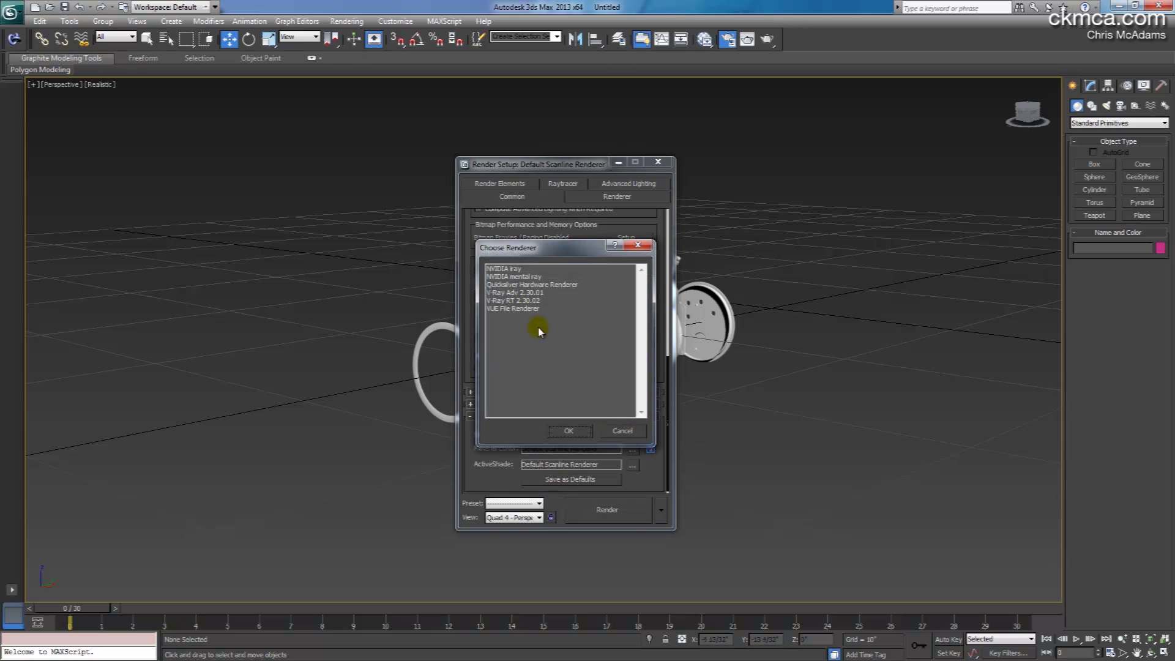
pyautogui.click(508, 292)
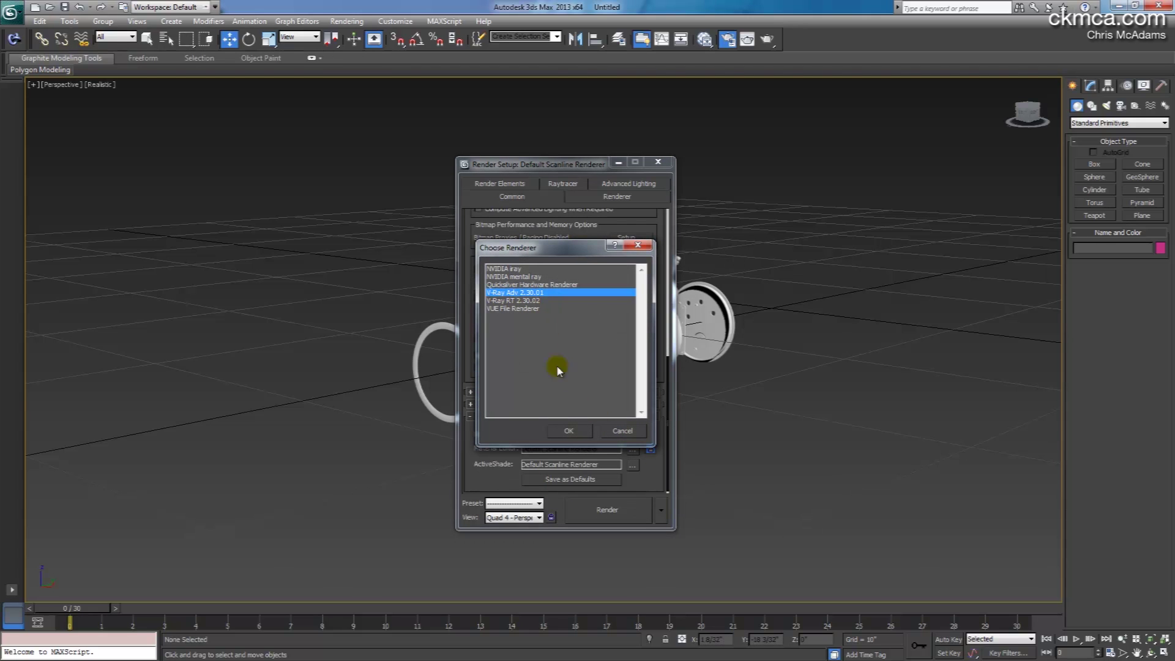
pyautogui.click(569, 431)
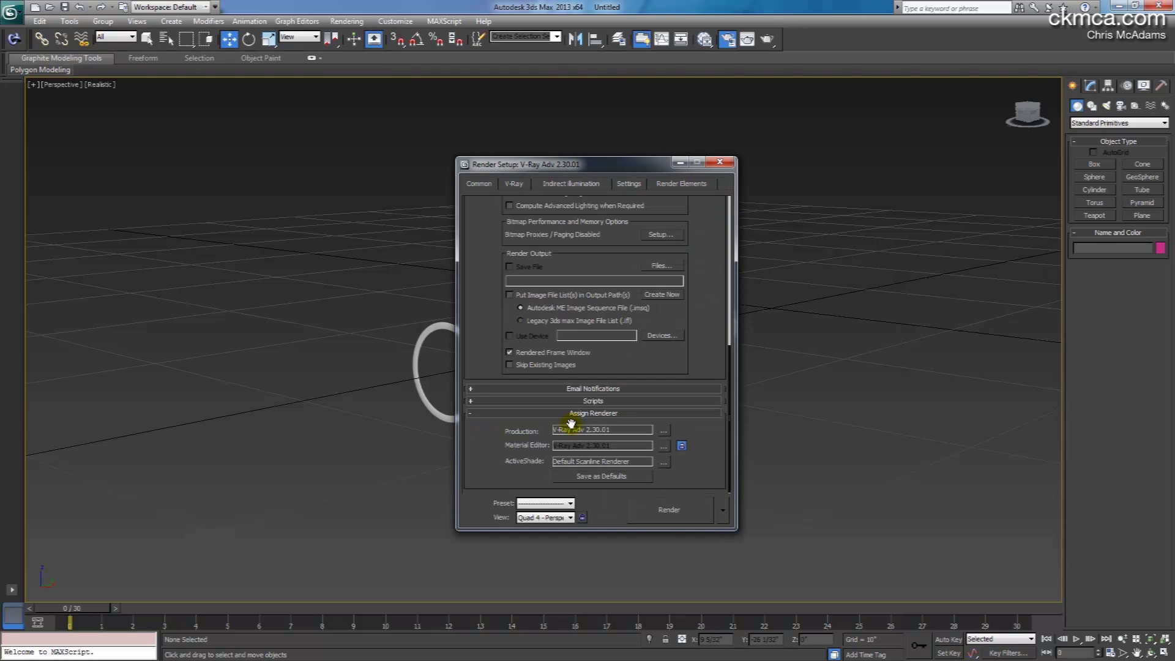
# - Look through the V-Ray, Indirect Illumination, Settings and Render Elements options of the render setup, and close it
pyautogui.click(514, 183)
pyautogui.click(571, 183)
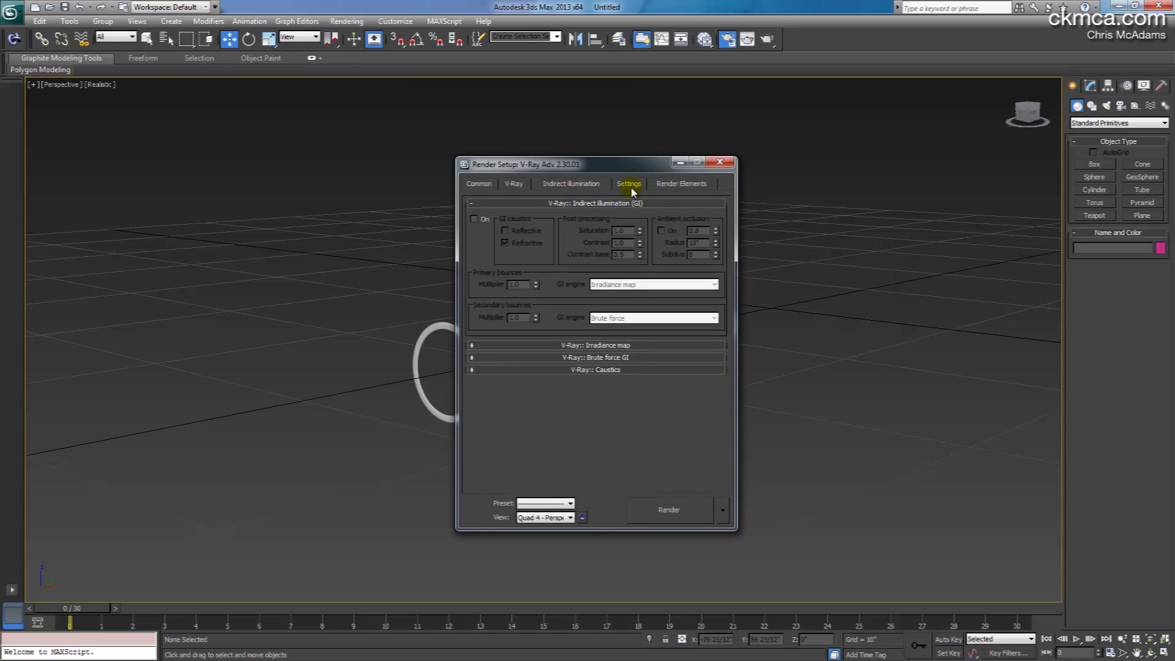
pyautogui.click(628, 183)
pyautogui.click(682, 183)
pyautogui.click(628, 183)
pyautogui.click(514, 184)
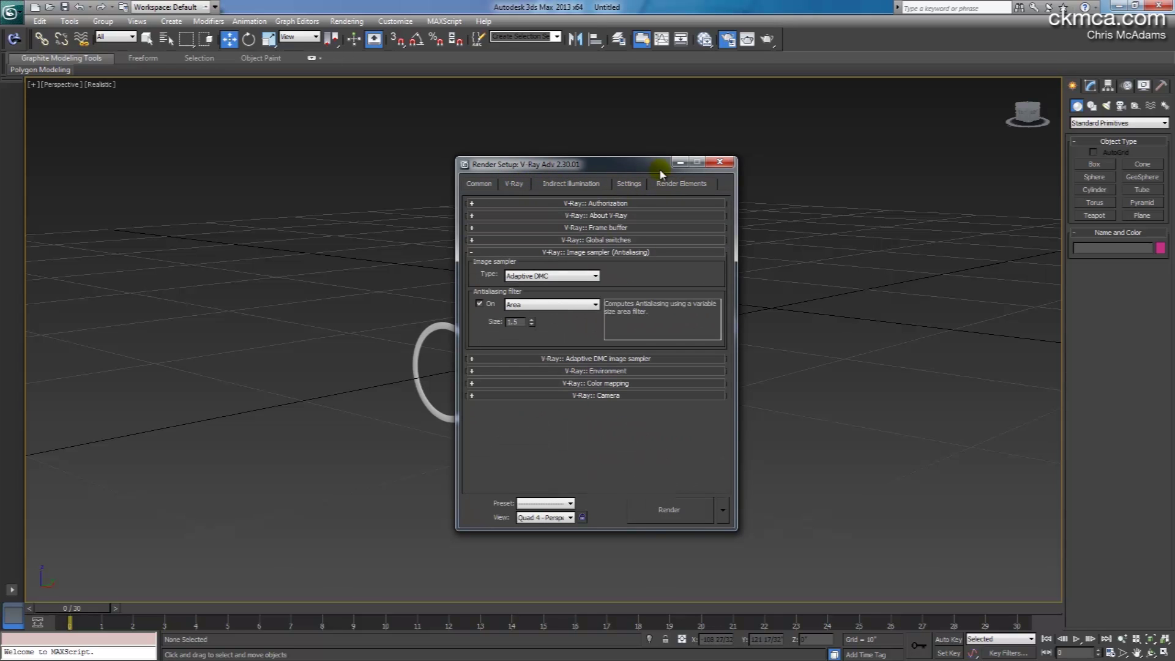
pyautogui.click(721, 163)
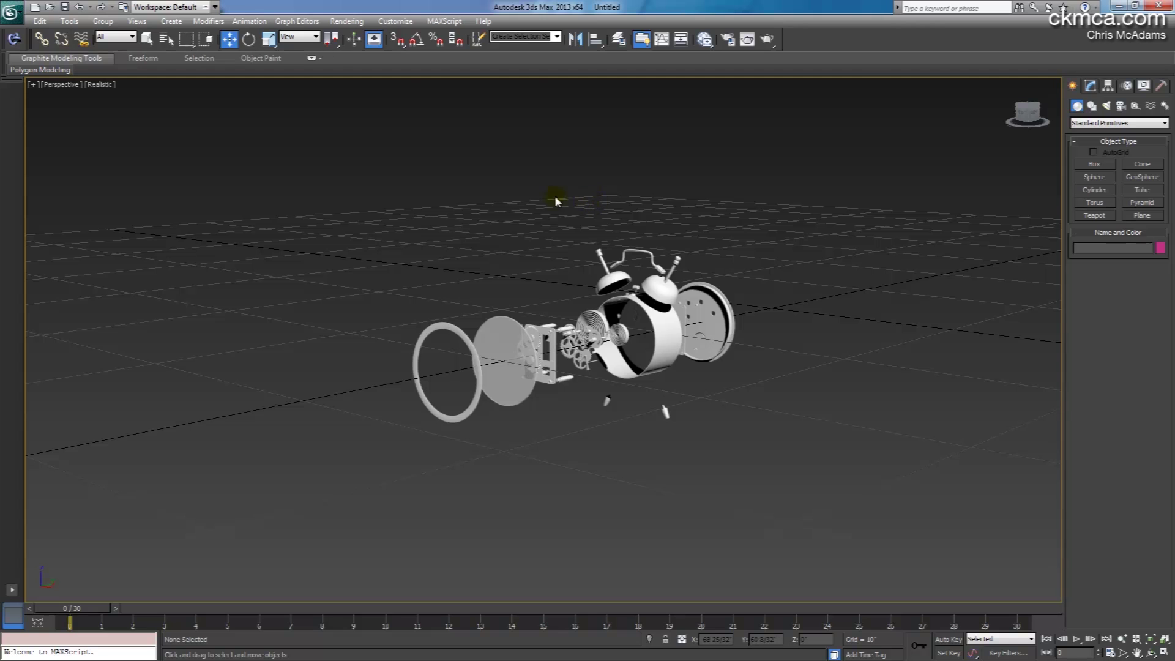
# - Open the Slate Material Editor and widen its window to enlarge the node view
pyautogui.click(347, 21)
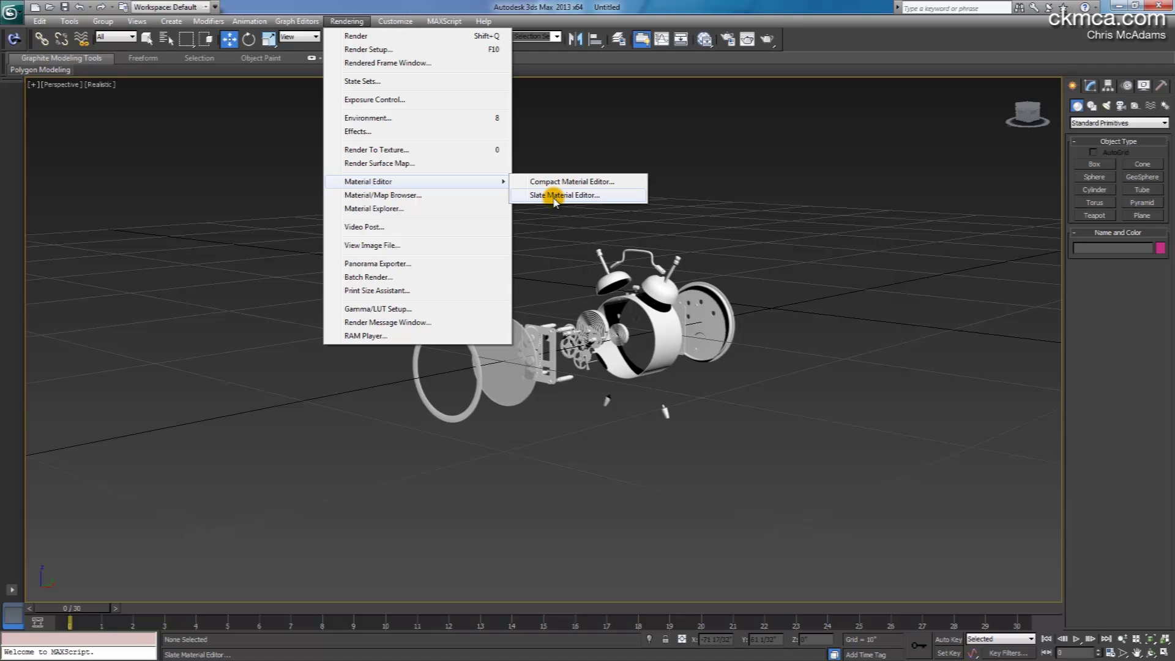
pyautogui.click(556, 196)
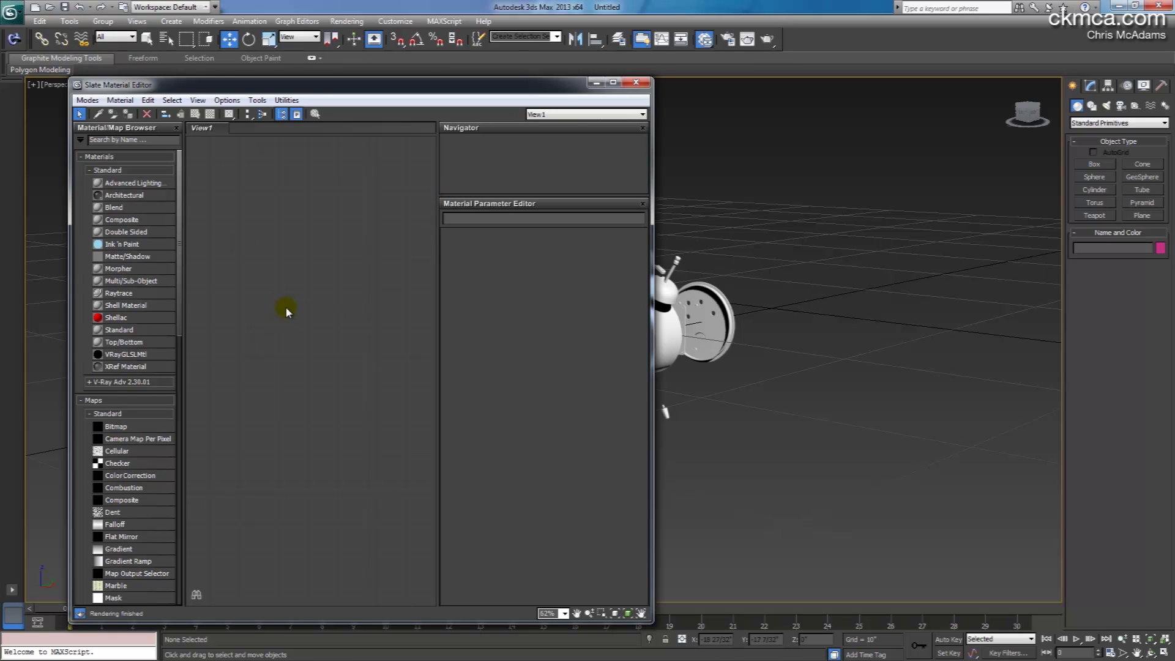
pyautogui.moveTo(653, 310); pyautogui.dragTo(914, 309)
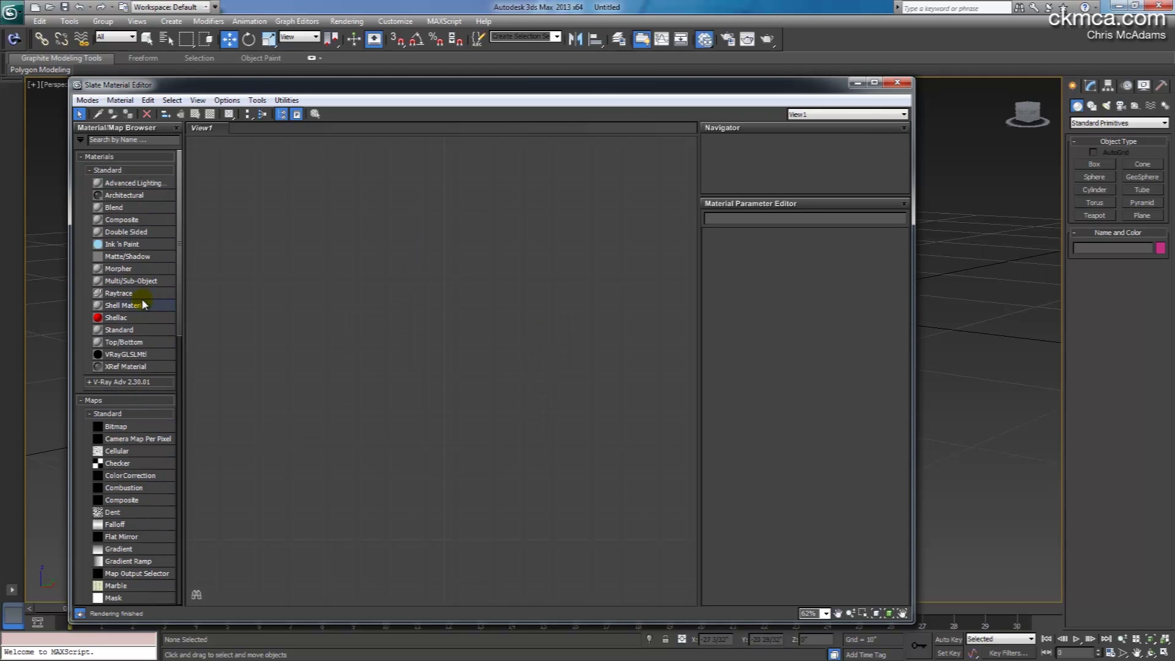
pyautogui.rightClick(396, 304)
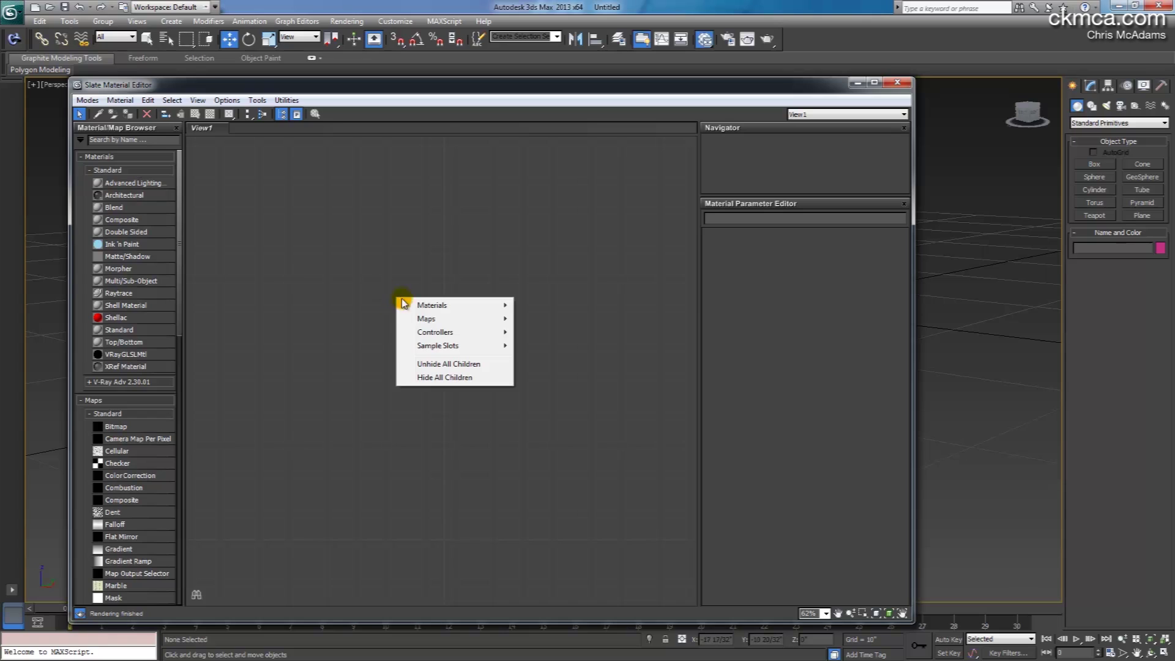
pyautogui.moveTo(449, 309)
pyautogui.moveTo(566, 319)
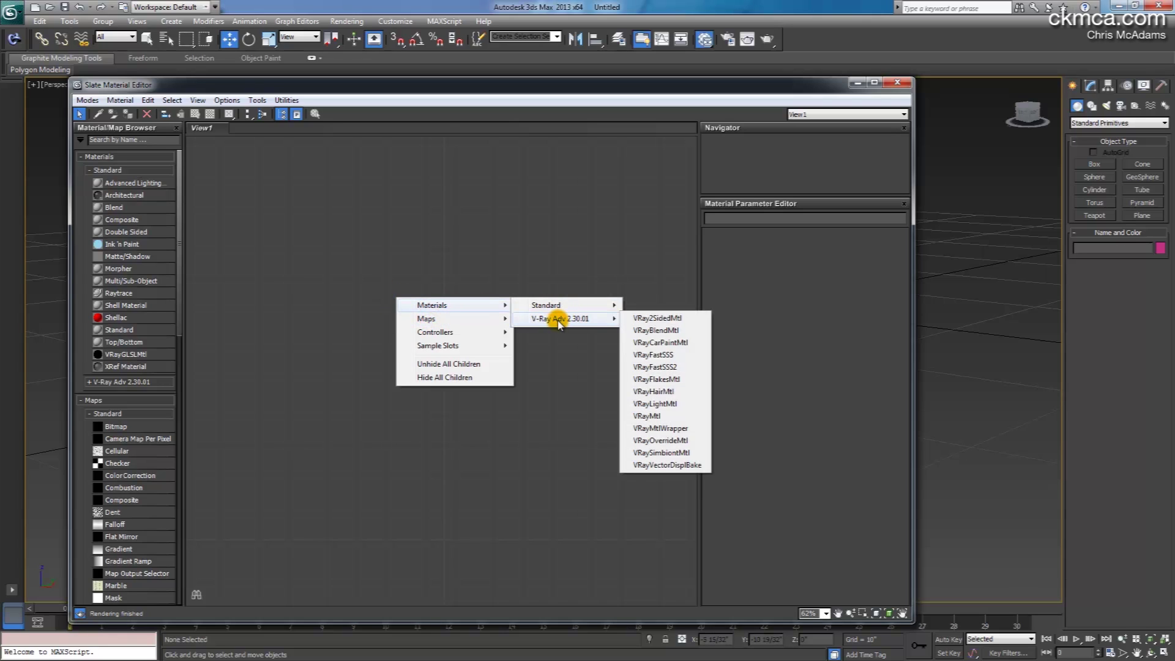
pyautogui.click(656, 416)
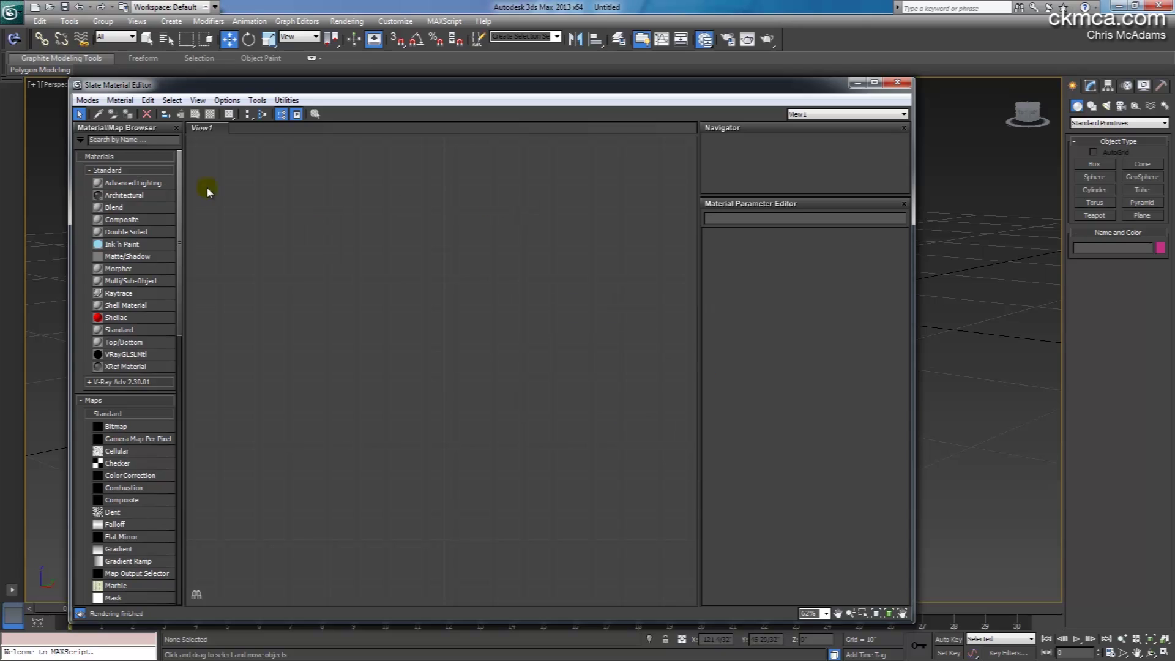
# - Load the material library car_paint_metallics_fx.mat from the materials folder inside New folder on the Desktop
pyautogui.click(80, 141)
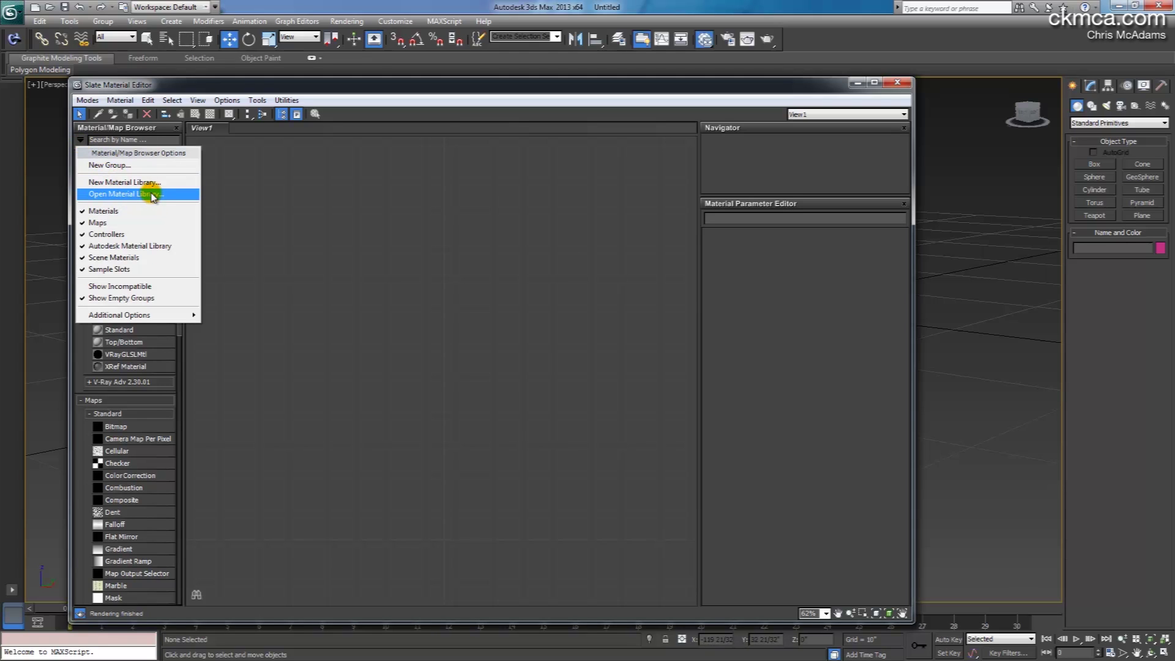
pyautogui.click(82, 140)
pyautogui.click(85, 137)
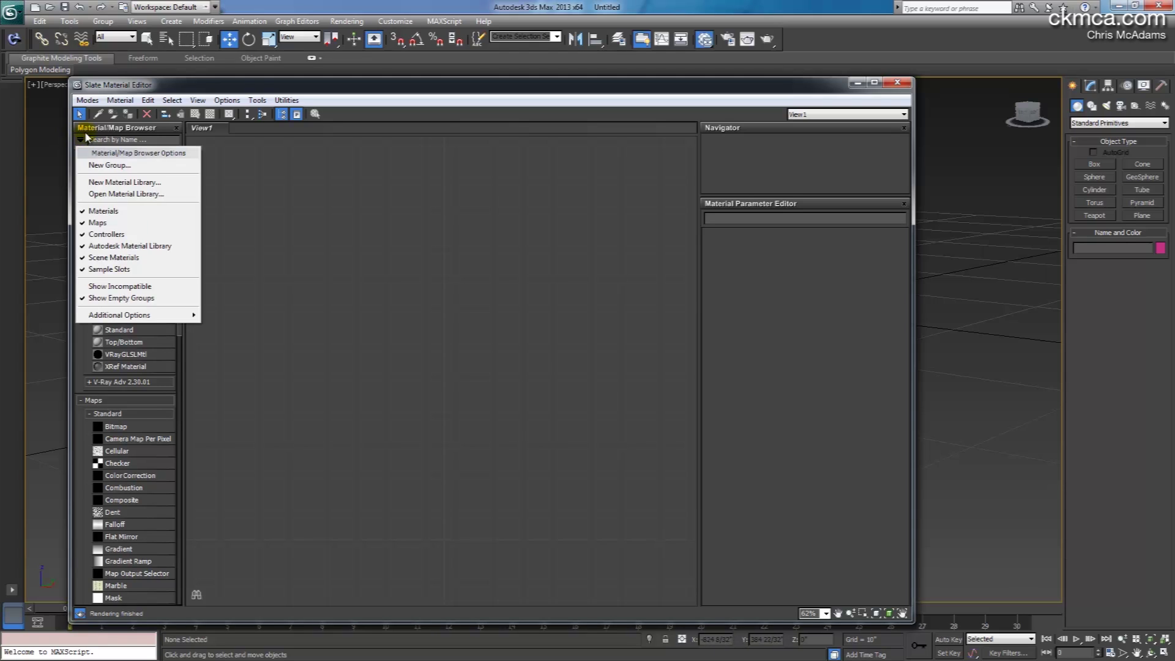
pyautogui.click(112, 195)
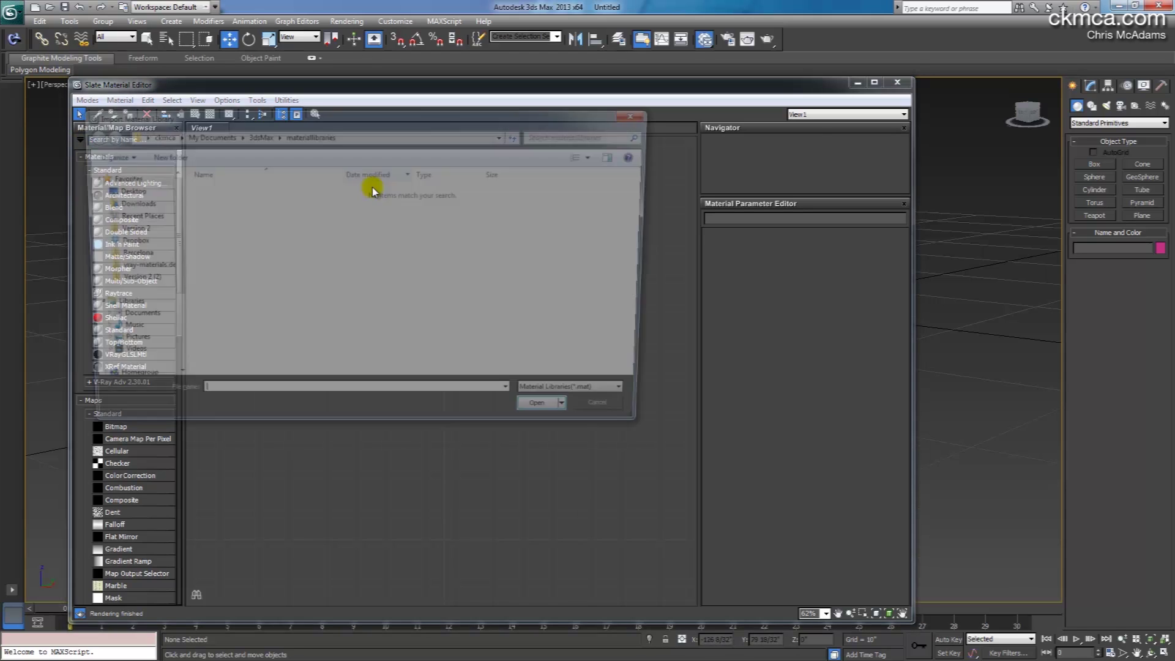
pyautogui.click(122, 191)
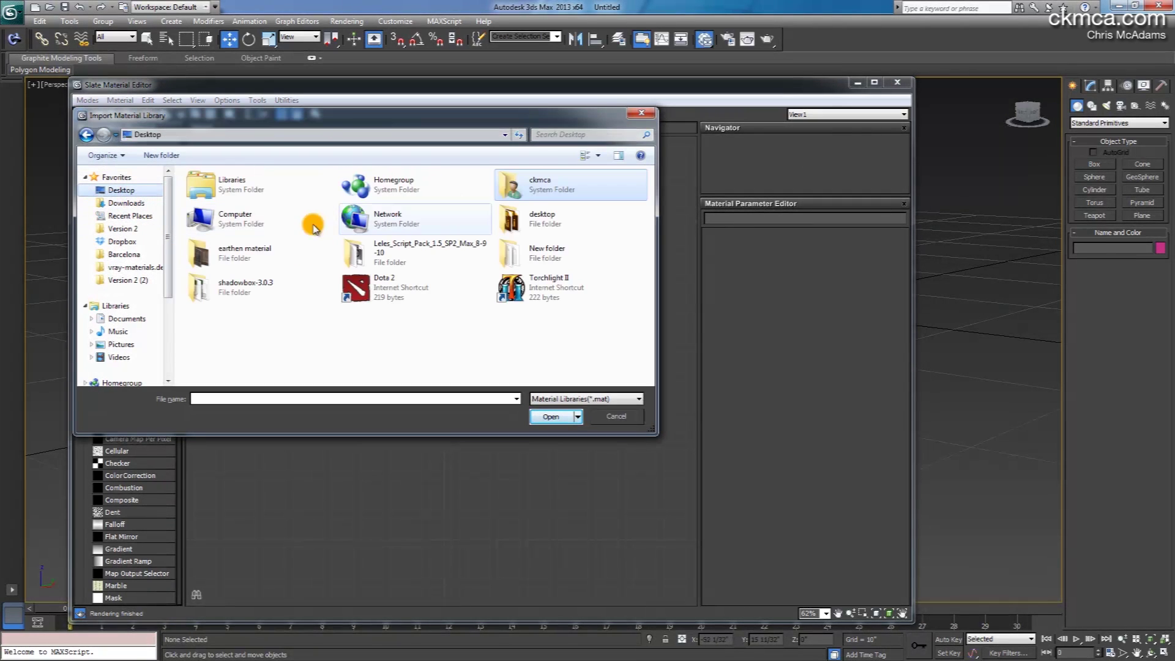
pyautogui.doubleClick(529, 202)
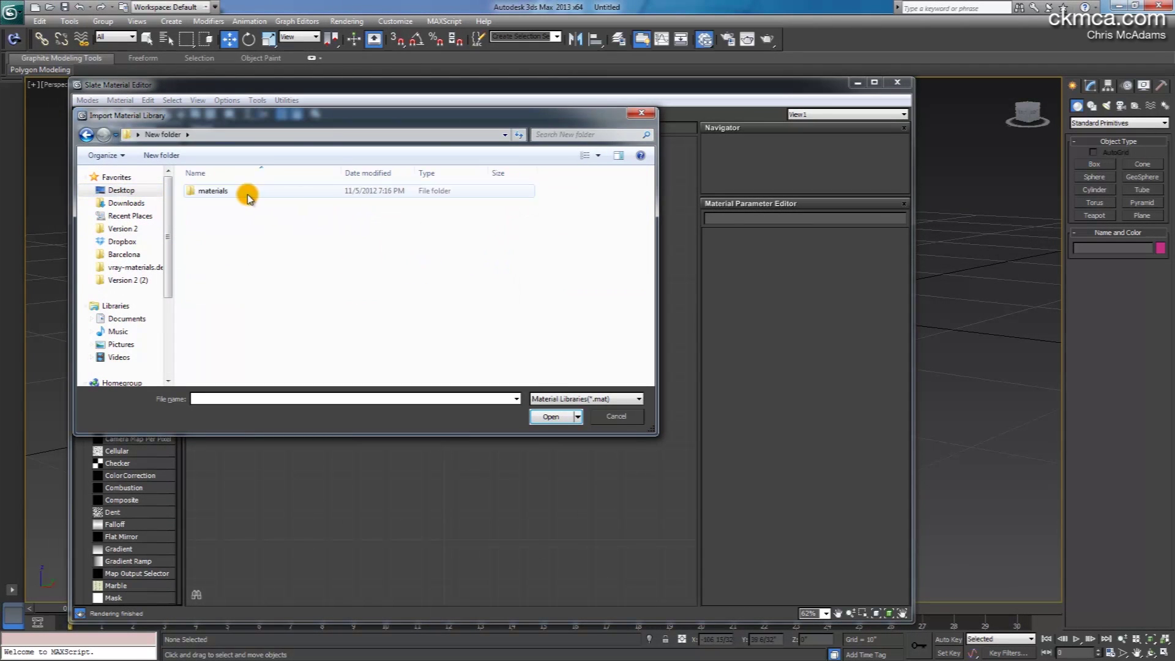
pyautogui.doubleClick(245, 192)
pyautogui.click(222, 193)
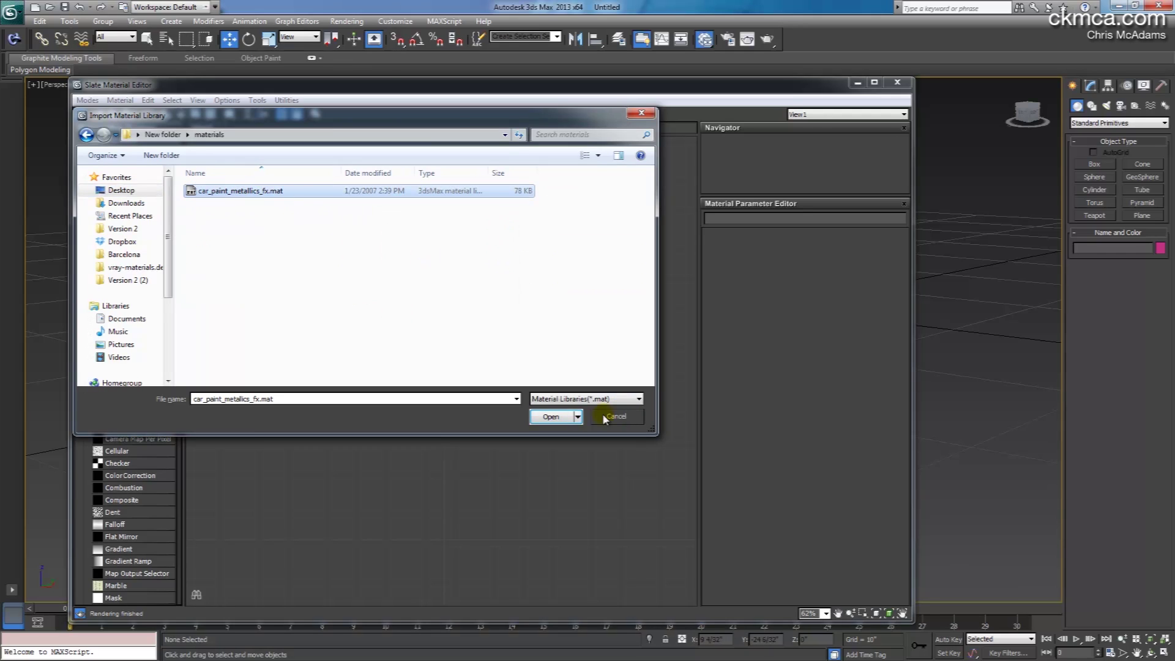
pyautogui.click(563, 417)
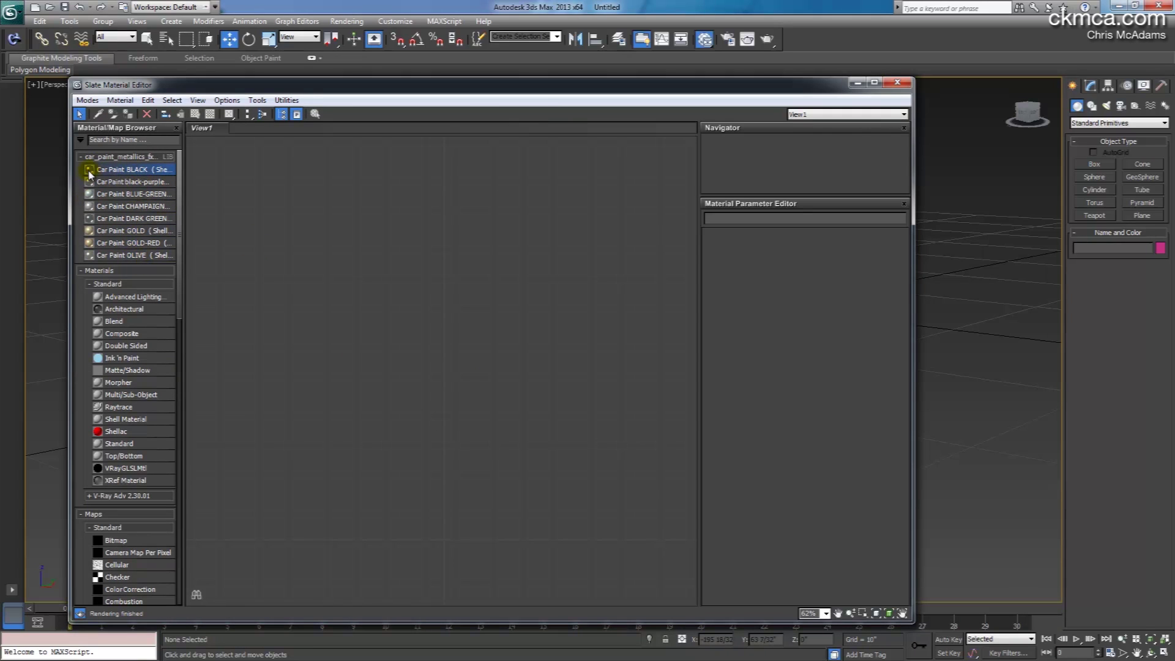
# - Add the Car Paint BLACK shellac material from the loaded library to the node view
pyautogui.moveTo(93, 170)
pyautogui.mouseDown()
pyautogui.moveTo(506, 288)
pyautogui.moveTo(537, 331)
pyautogui.mouseUp()
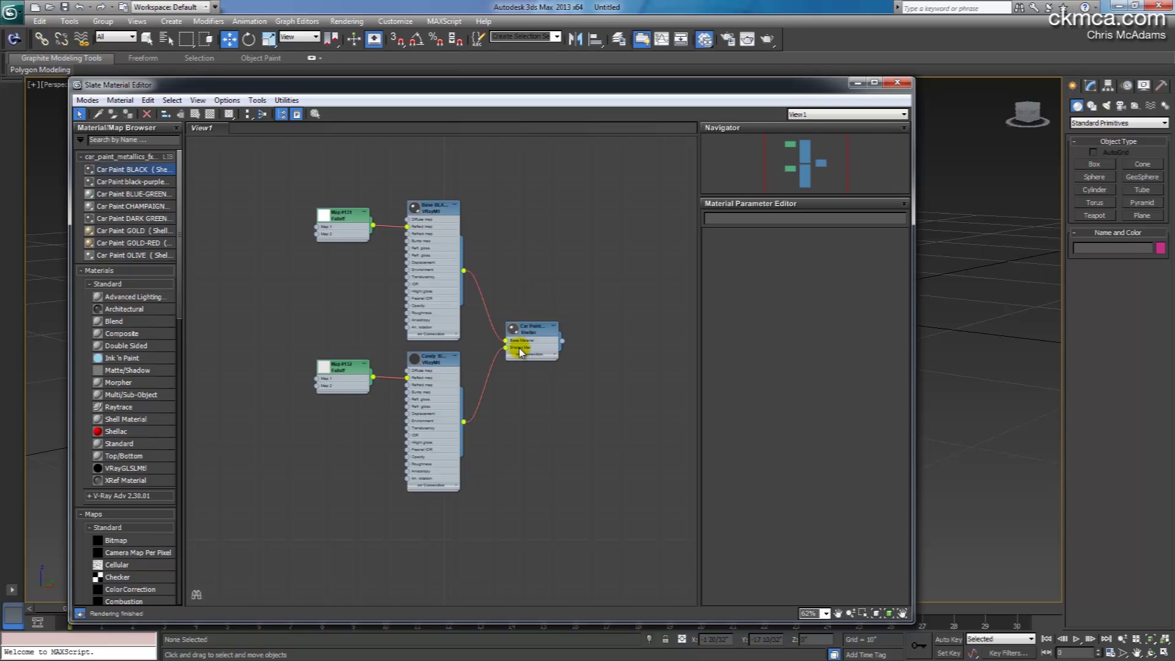
pyautogui.moveTo(506, 305); pyautogui.dragTo(574, 313, button='middle')
pyautogui.scroll(5, 573, 314)
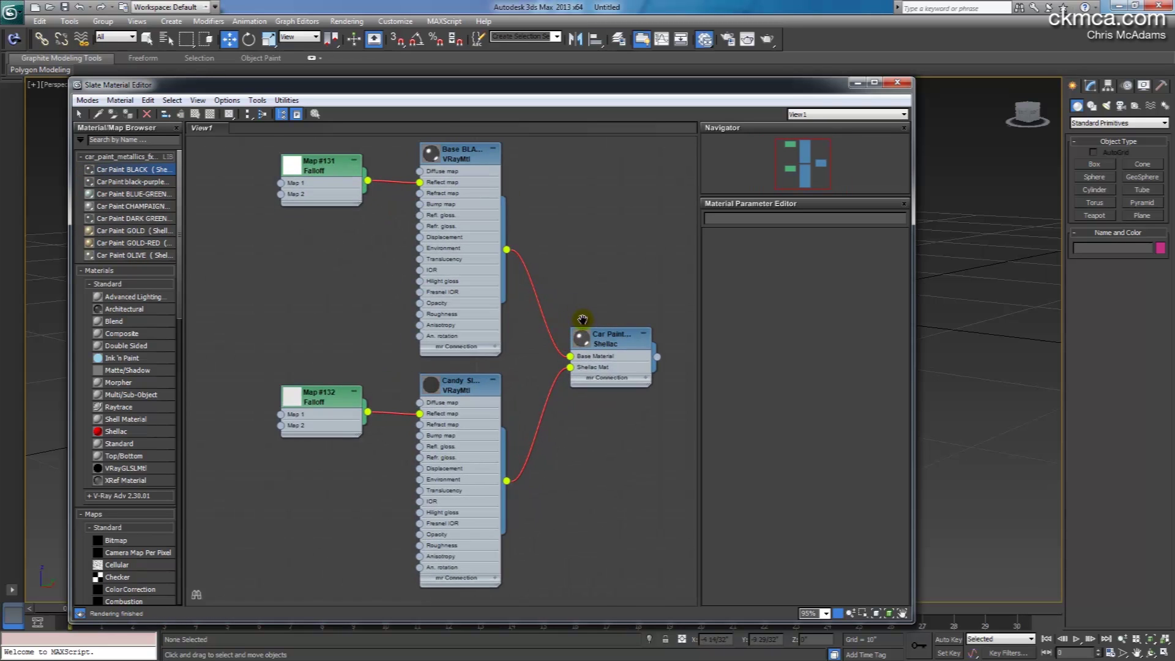
pyautogui.moveTo(574, 365); pyautogui.dragTo(589, 368)
pyautogui.rightClick(531, 232)
pyautogui.rightClick(530, 205)
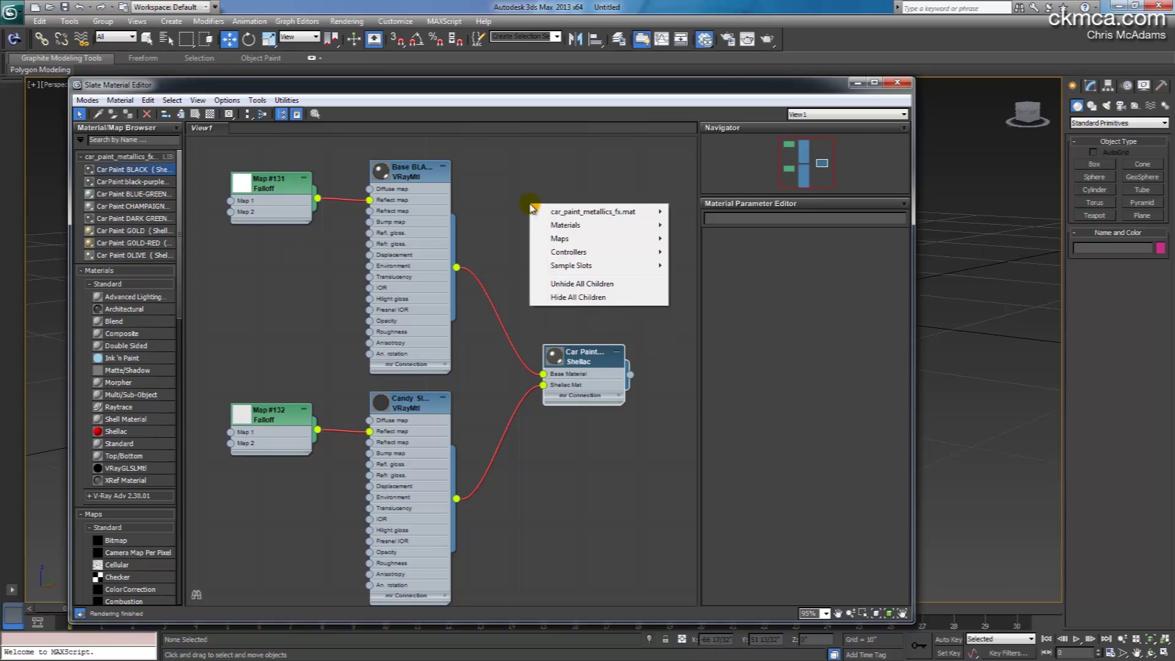
pyautogui.moveTo(578, 226)
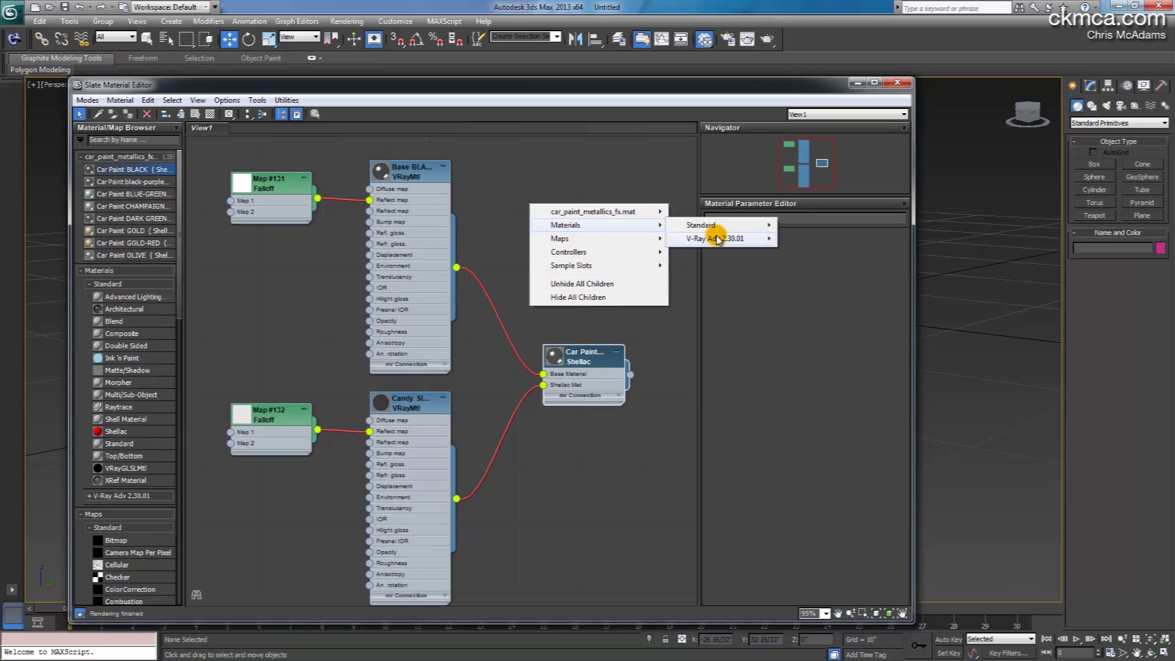
pyautogui.moveTo(714, 238)
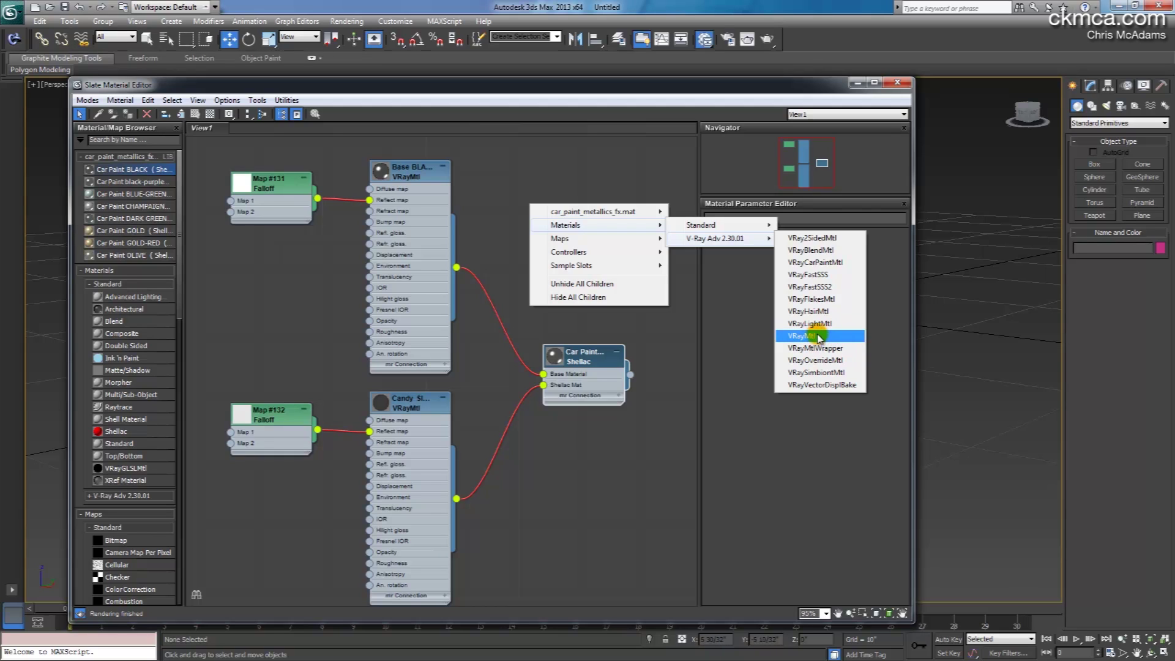
pyautogui.click(652, 346)
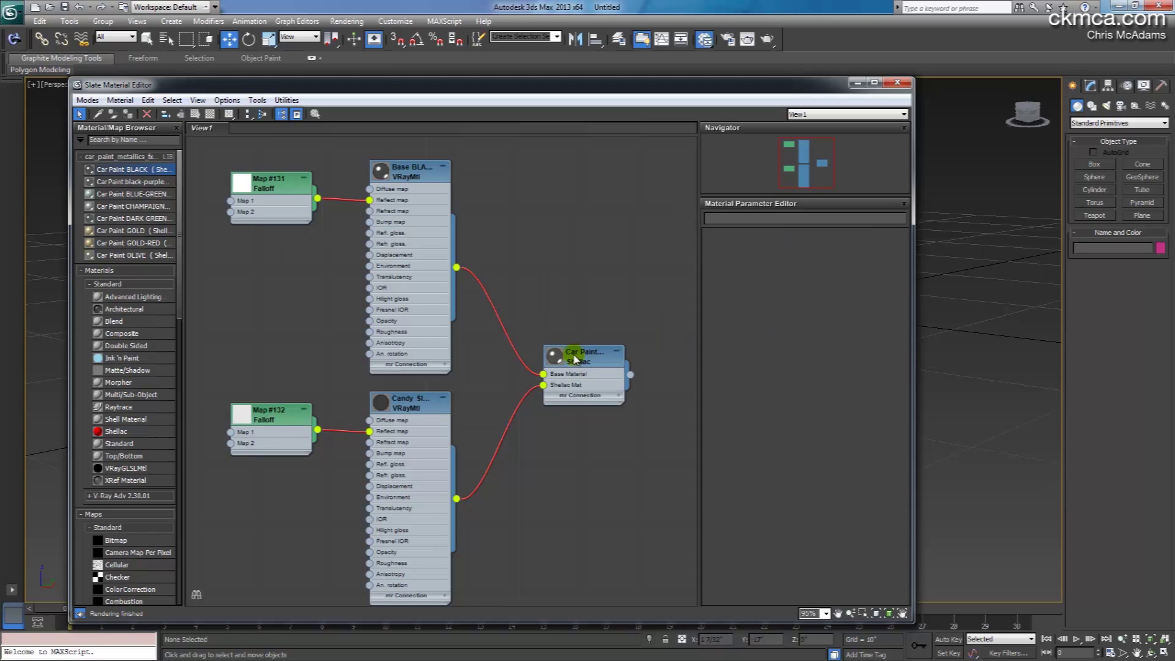
# - Rearrange the Car Paint shellac, Base BLACK and Candy material nodes slightly within the node view
pyautogui.moveTo(580, 361); pyautogui.dragTo(592, 361)
pyautogui.moveTo(397, 172); pyautogui.dragTo(409, 160)
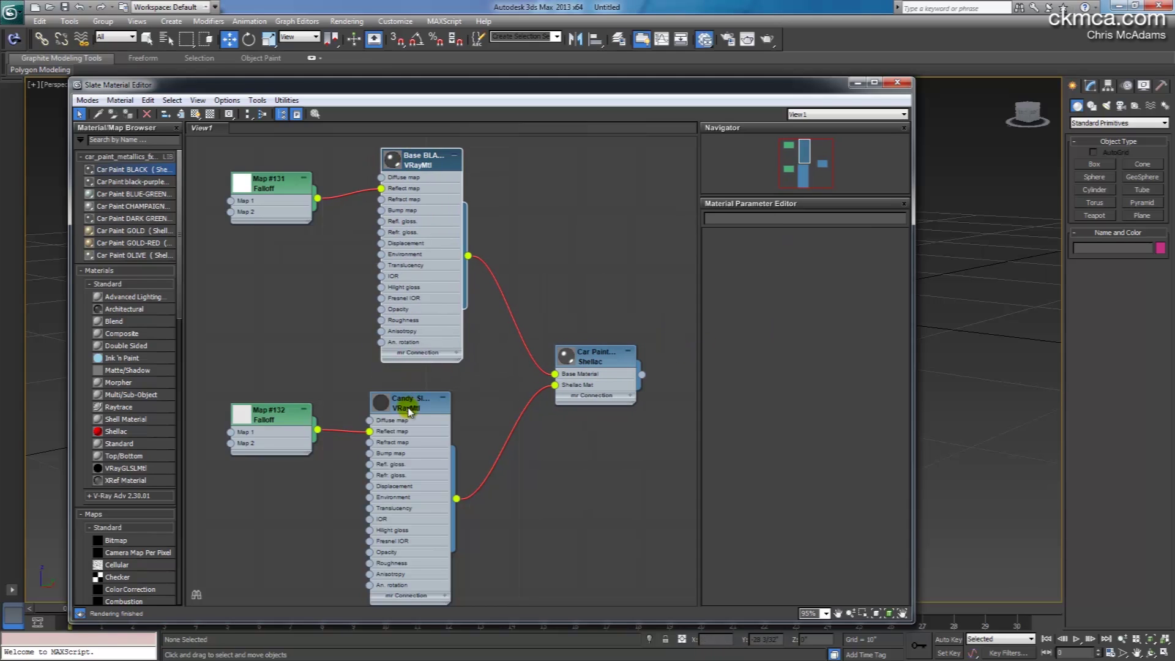
pyautogui.moveTo(410, 409); pyautogui.dragTo(419, 405)
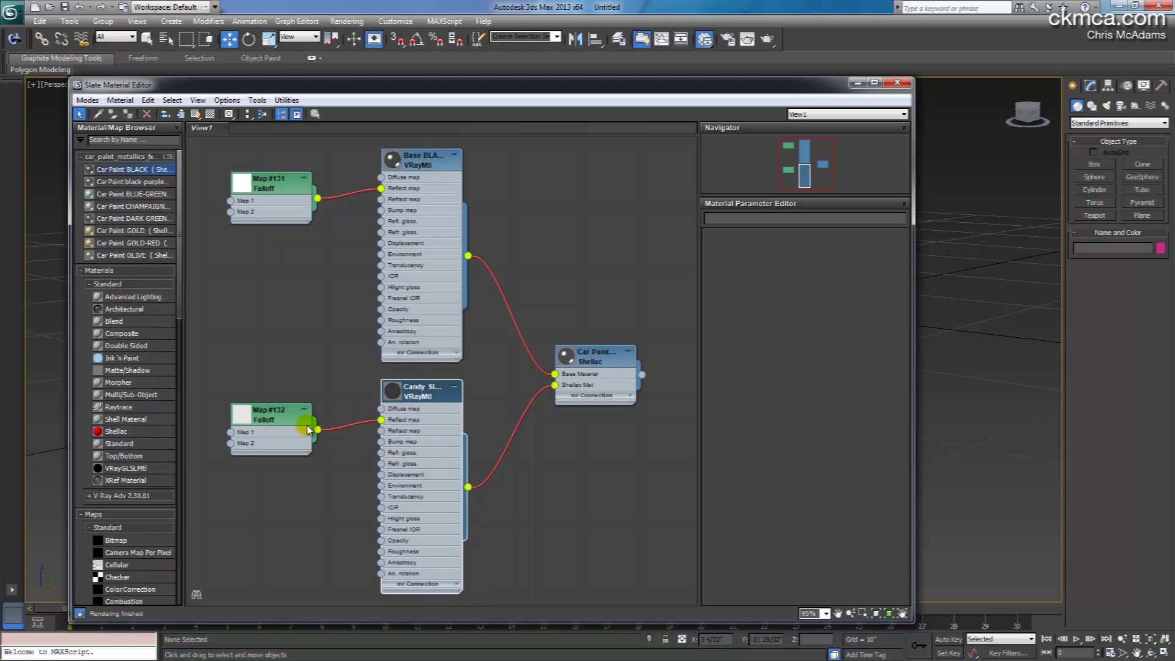
pyautogui.moveTo(263, 417)
pyautogui.mouseDown()
pyautogui.moveTo(275, 419)
pyautogui.moveTo(264, 417)
pyautogui.mouseUp()
pyautogui.moveTo(278, 185); pyautogui.dragTo(277, 184)
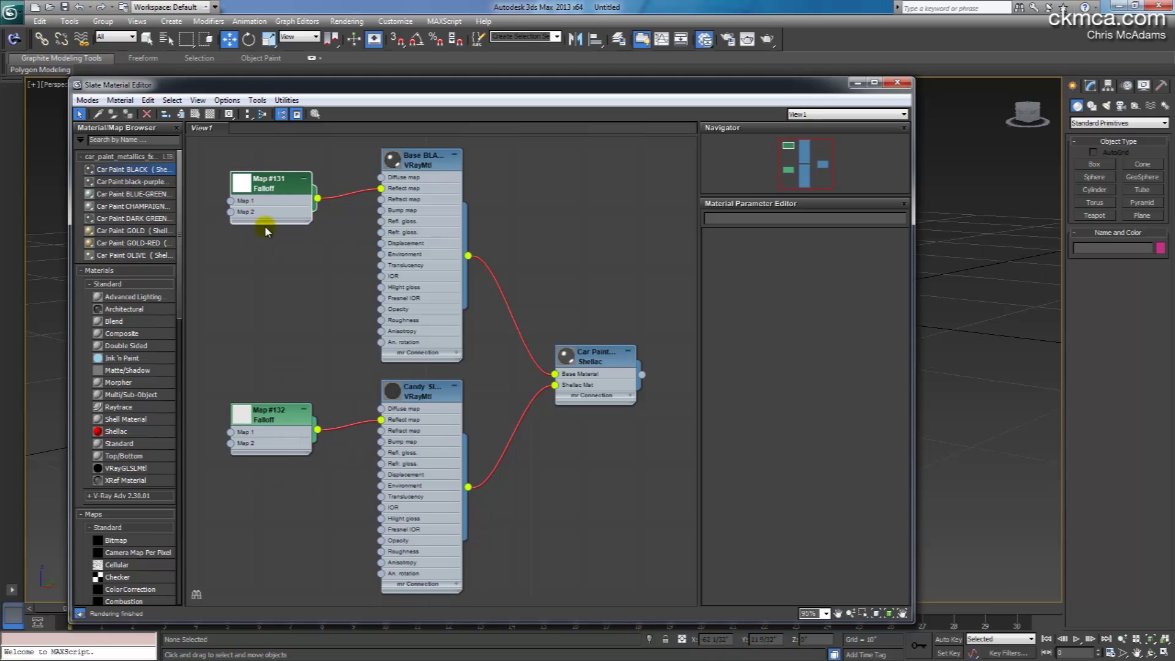
# - Examine the parameters of the Base BLACK VRayMtl and of the Falloff map feeding its reflection
pyautogui.click(443, 385)
pyautogui.doubleClick(433, 171)
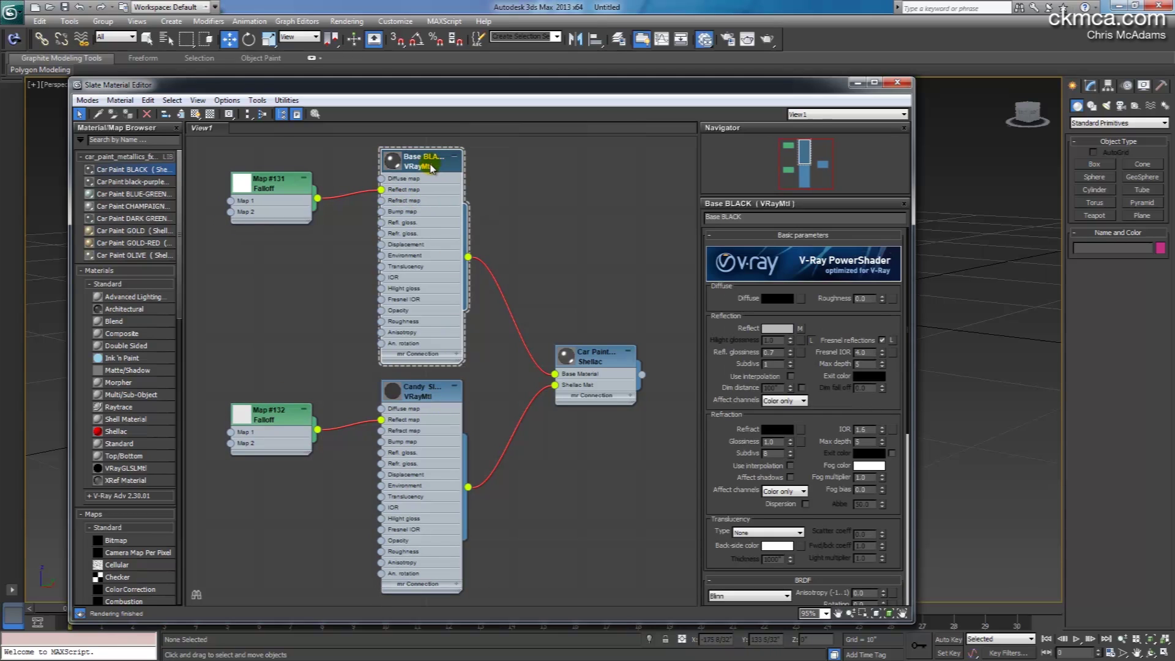
pyautogui.doubleClick(294, 210)
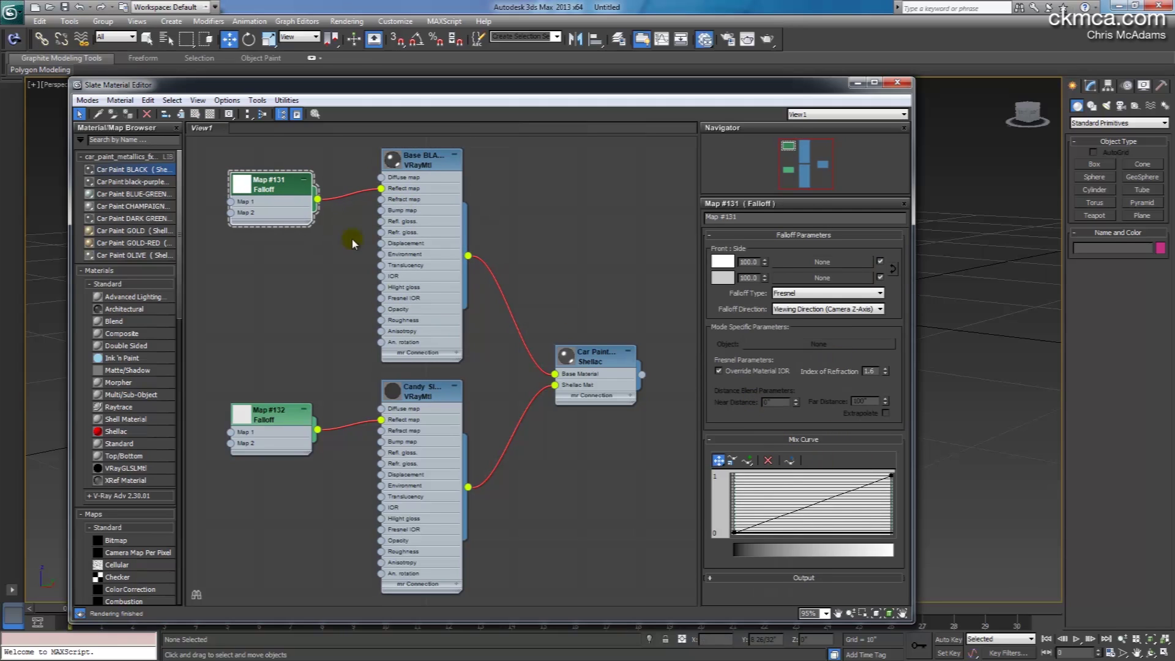
# - Examine the parameters of Base BLACK, Candy SILVER and the Car Paint BLACK shellac, and view the shellac in a separate preview window
pyautogui.doubleClick(395, 175)
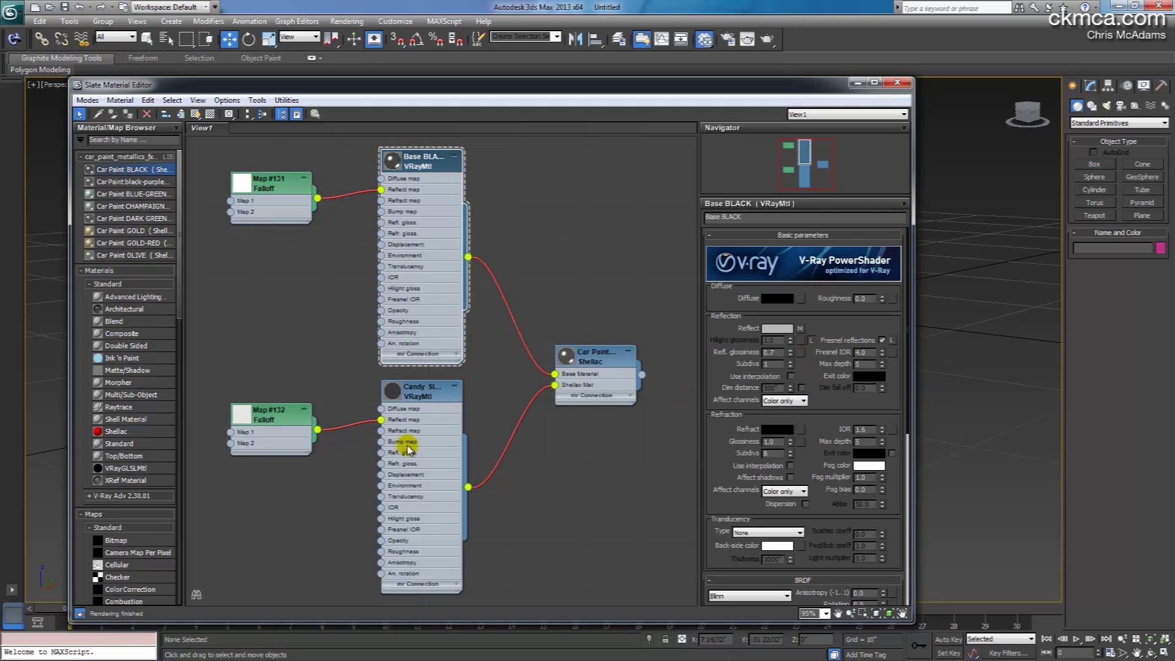
pyautogui.doubleClick(436, 397)
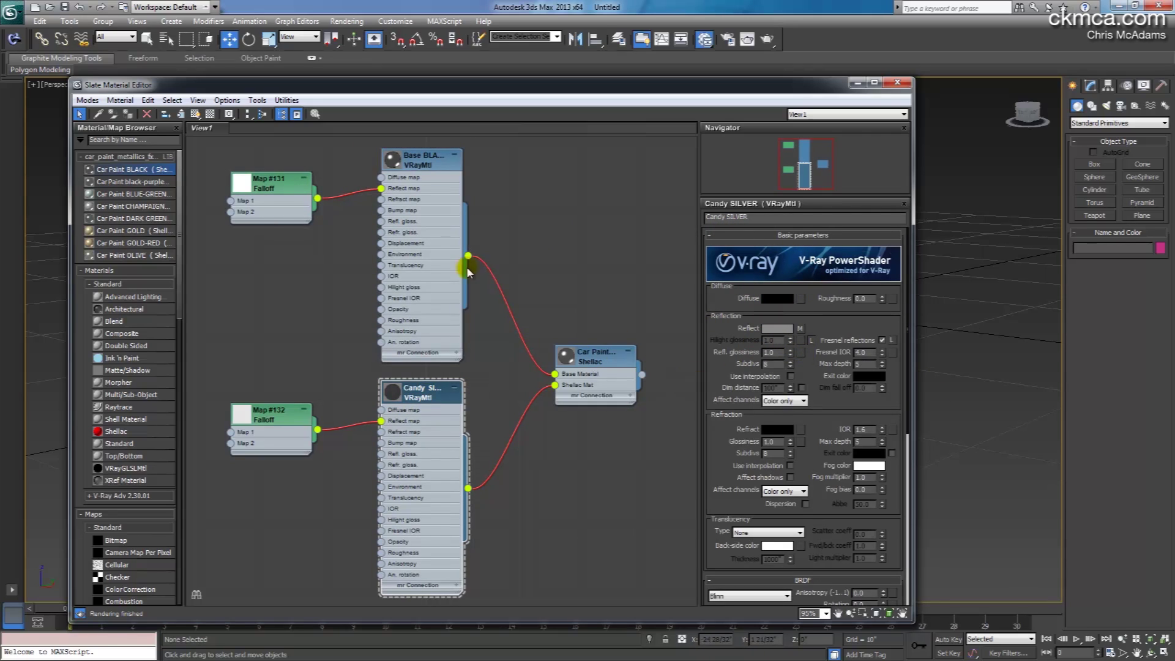
pyautogui.doubleClick(599, 358)
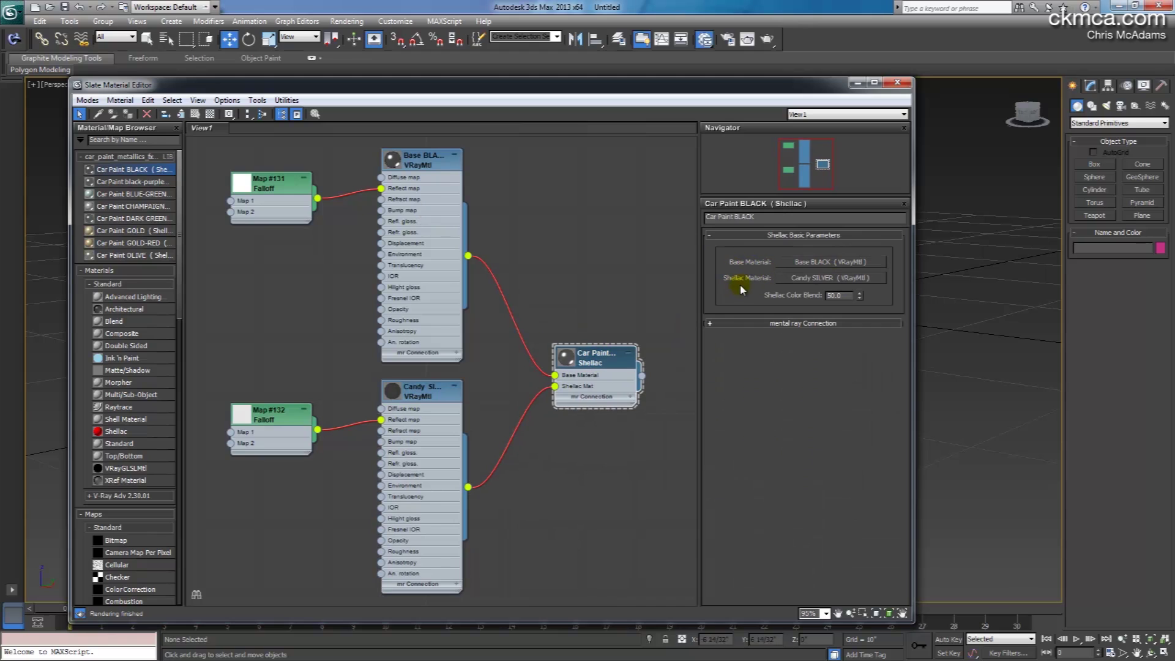
pyautogui.rightClick(625, 355)
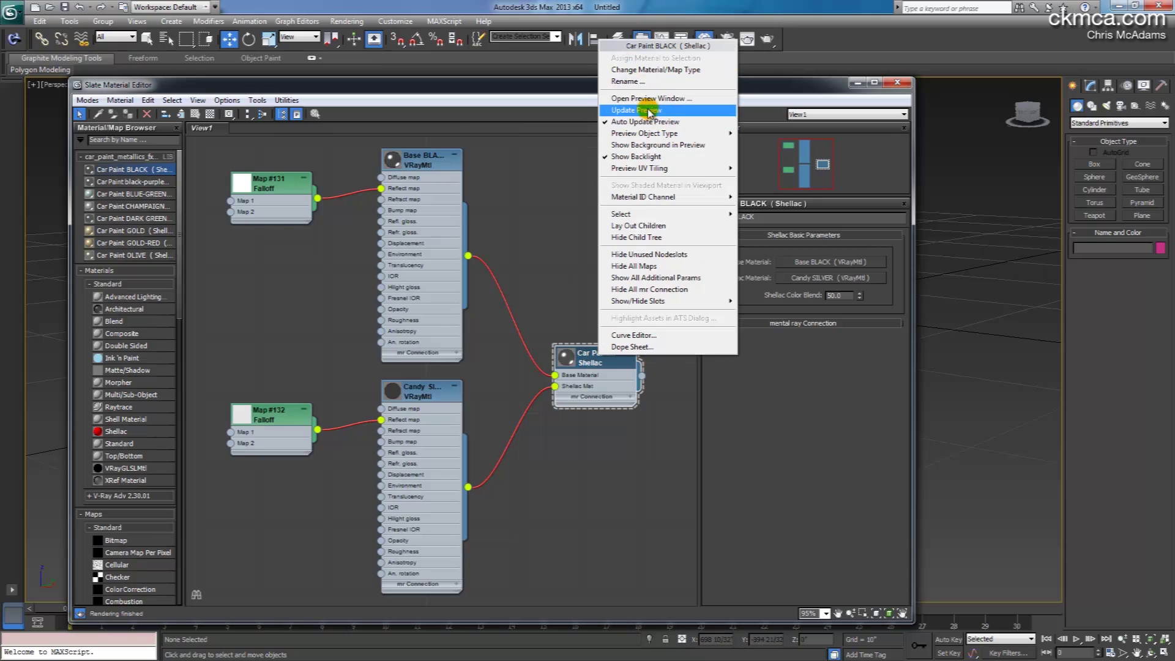
pyautogui.click(667, 98)
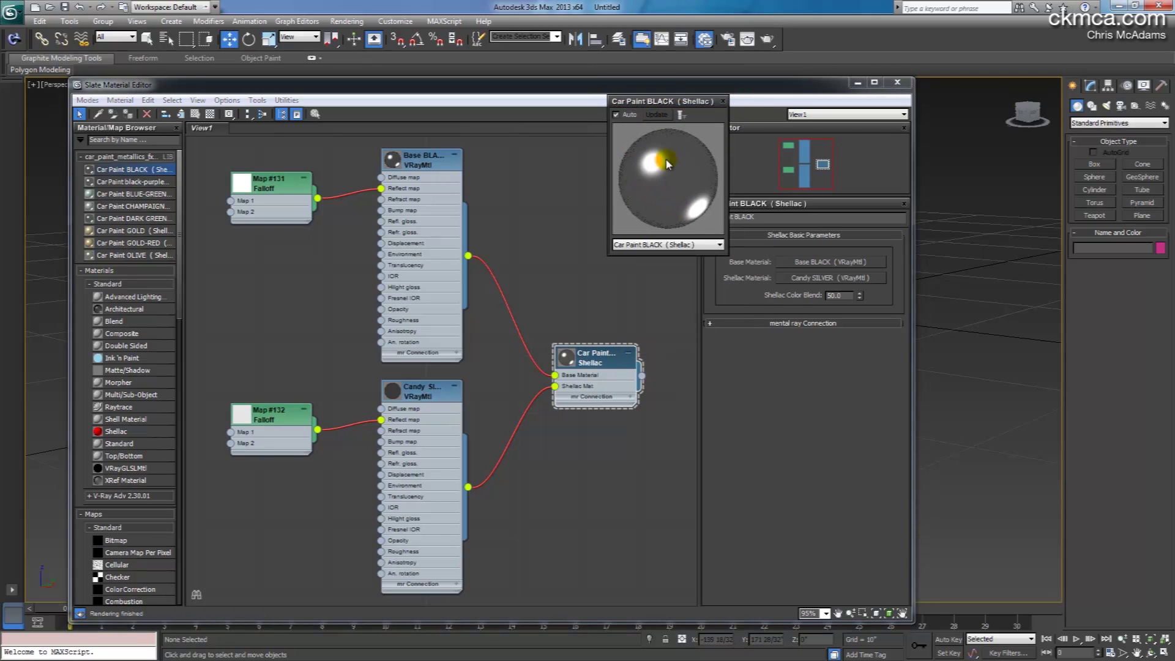
pyautogui.click(721, 102)
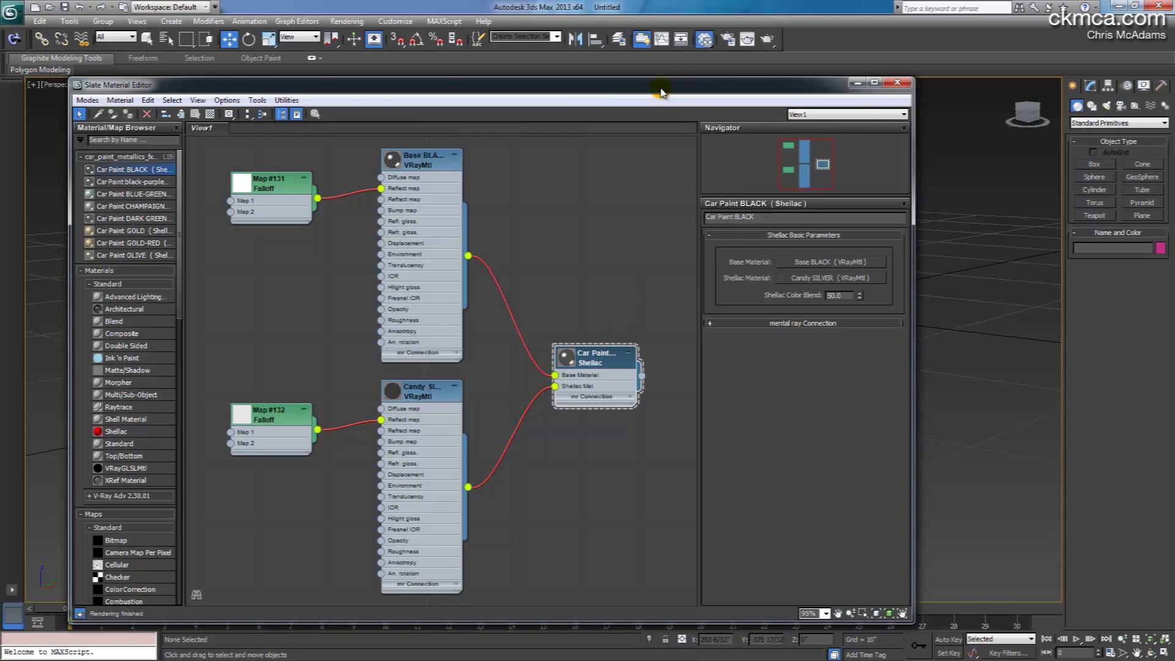
# - Move the Slate Material Editor beside the exploded alarm clock, keeping both the model and the Car Paint BLACK shellac node in view
pyautogui.moveTo(70, 90); pyautogui.dragTo(720, 240)
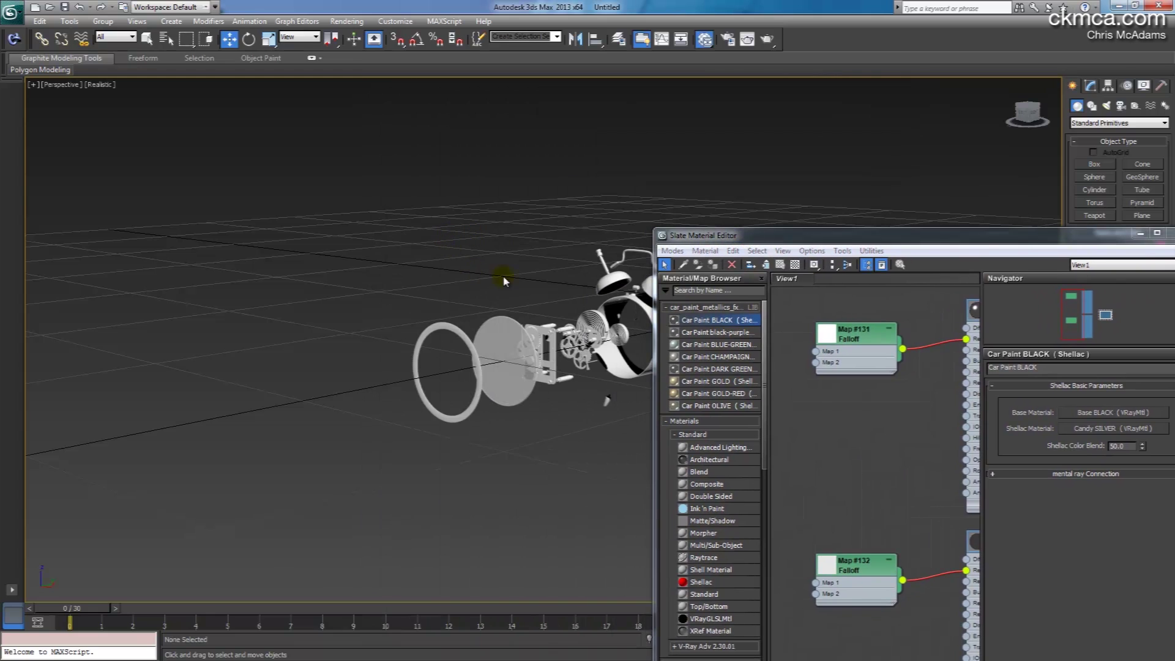
pyautogui.moveTo(517, 277); pyautogui.dragTo(402, 278, button='middle')
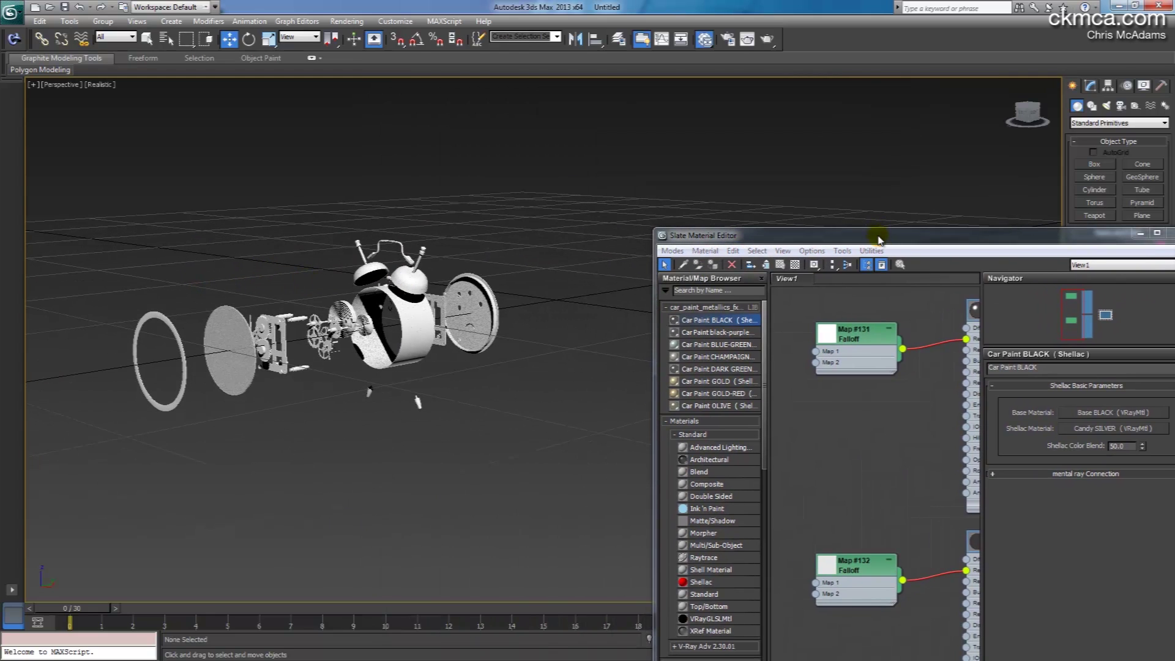
pyautogui.moveTo(869, 234); pyautogui.dragTo(777, 126)
pyautogui.moveTo(813, 333); pyautogui.dragTo(687, 341, button='middle')
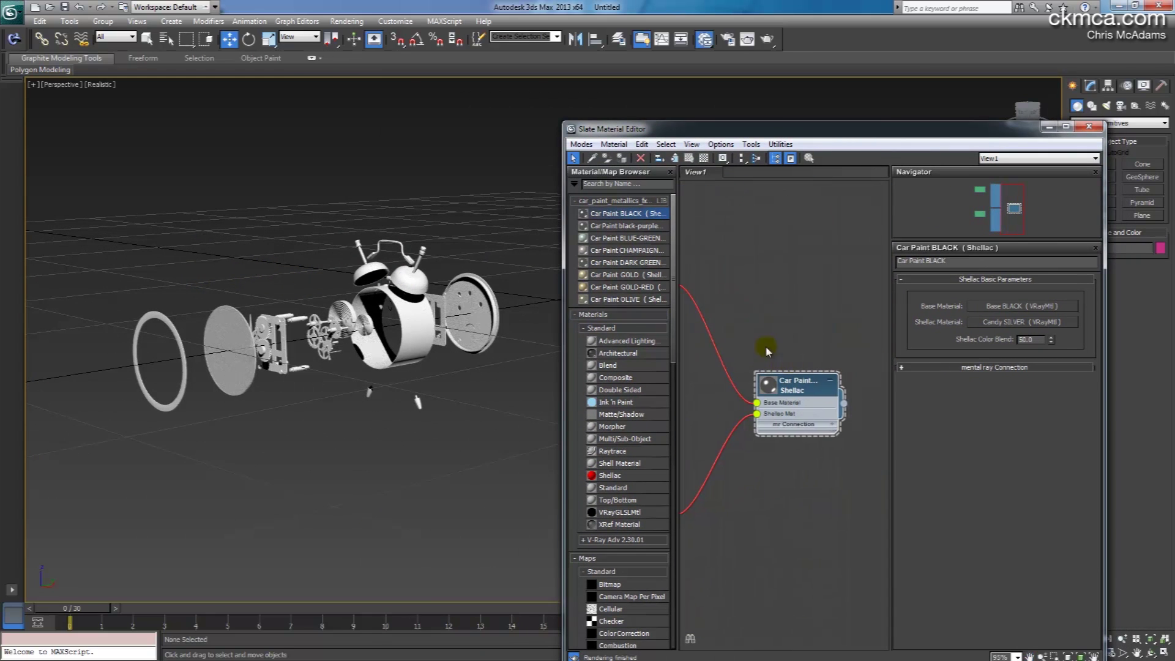
# - Select all scene objects whose names begin with "black_s" using Select From Scene
pyautogui.click(166, 39)
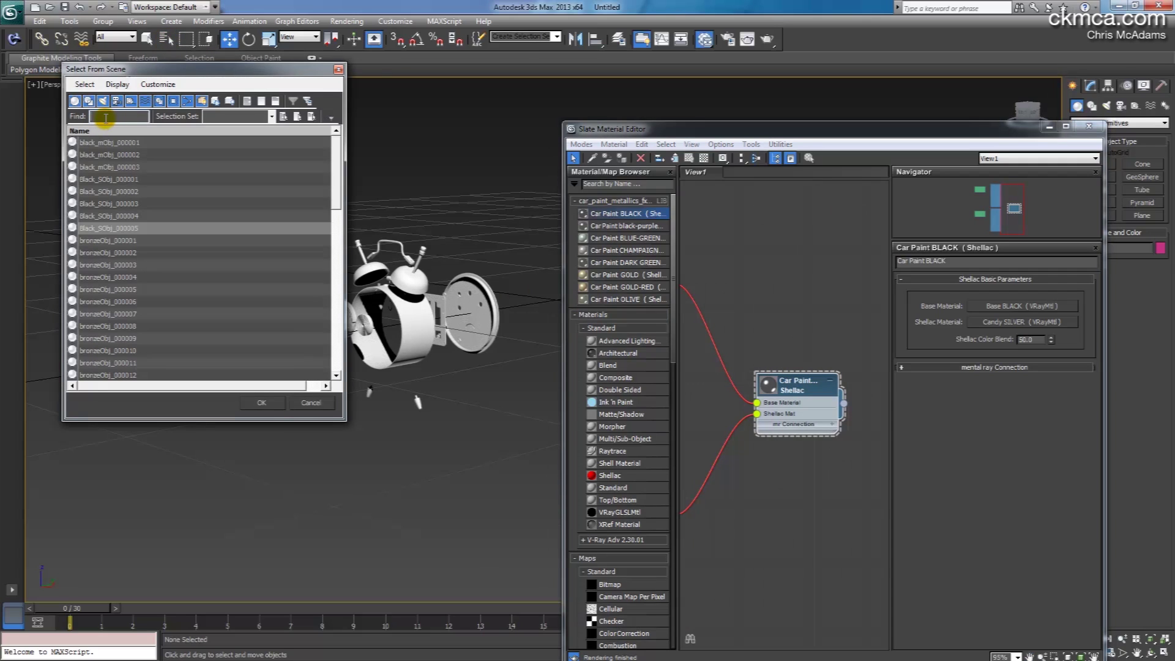
pyautogui.write('blak')
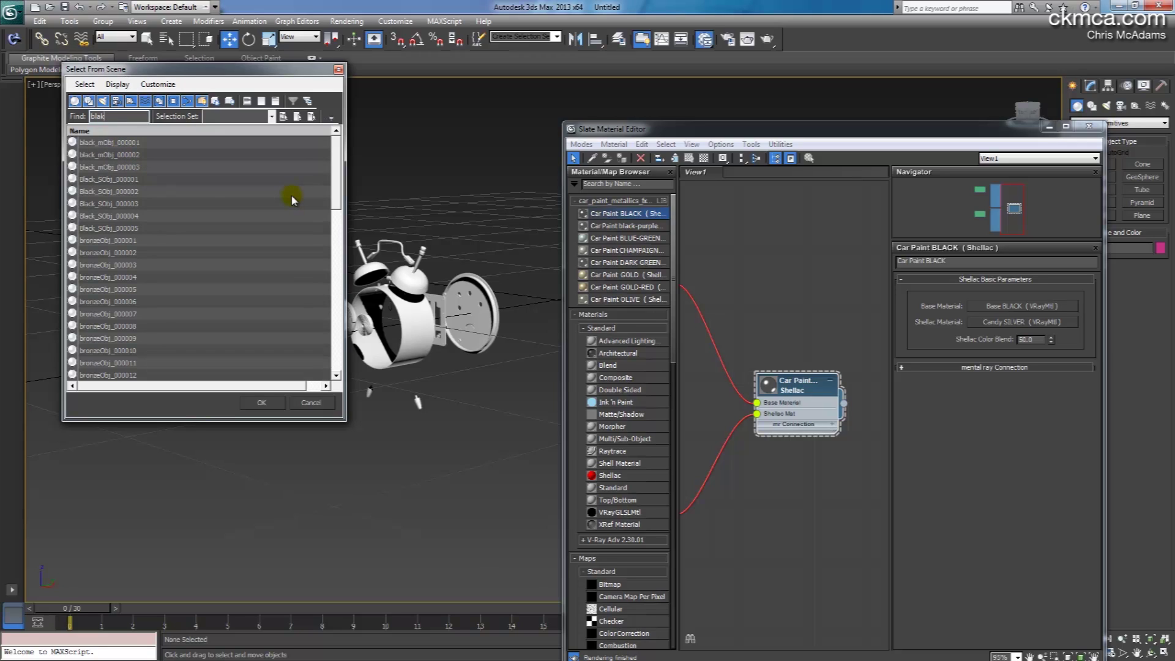
pyautogui.press('BackSpace')
pyautogui.write('ck_s')
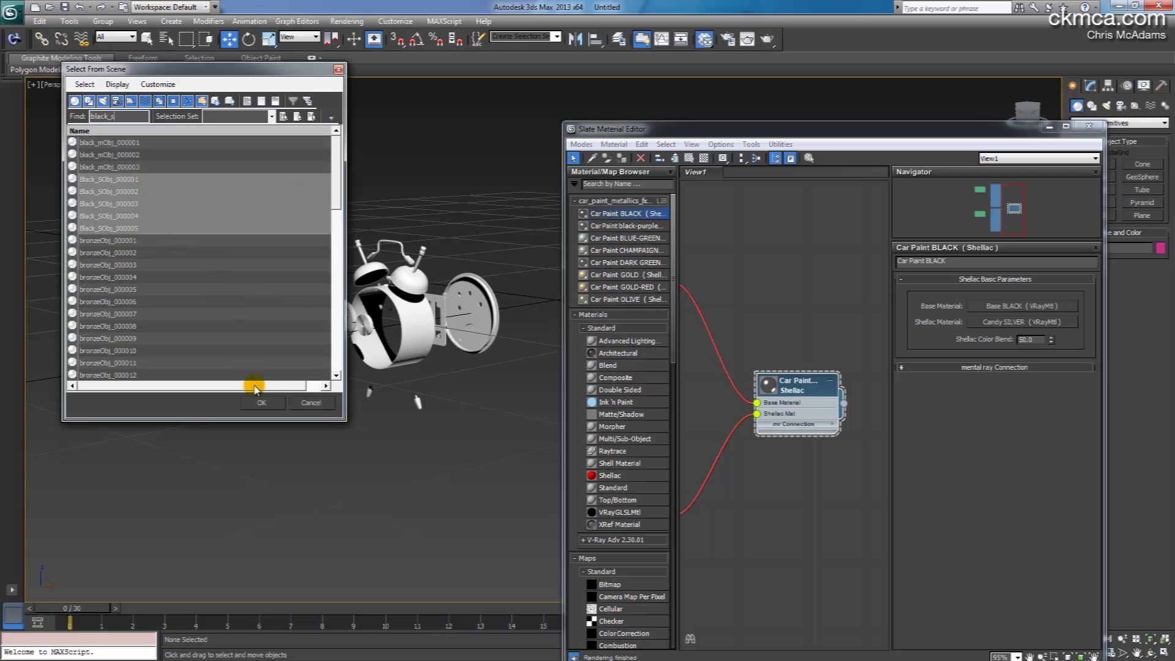
pyautogui.click(262, 402)
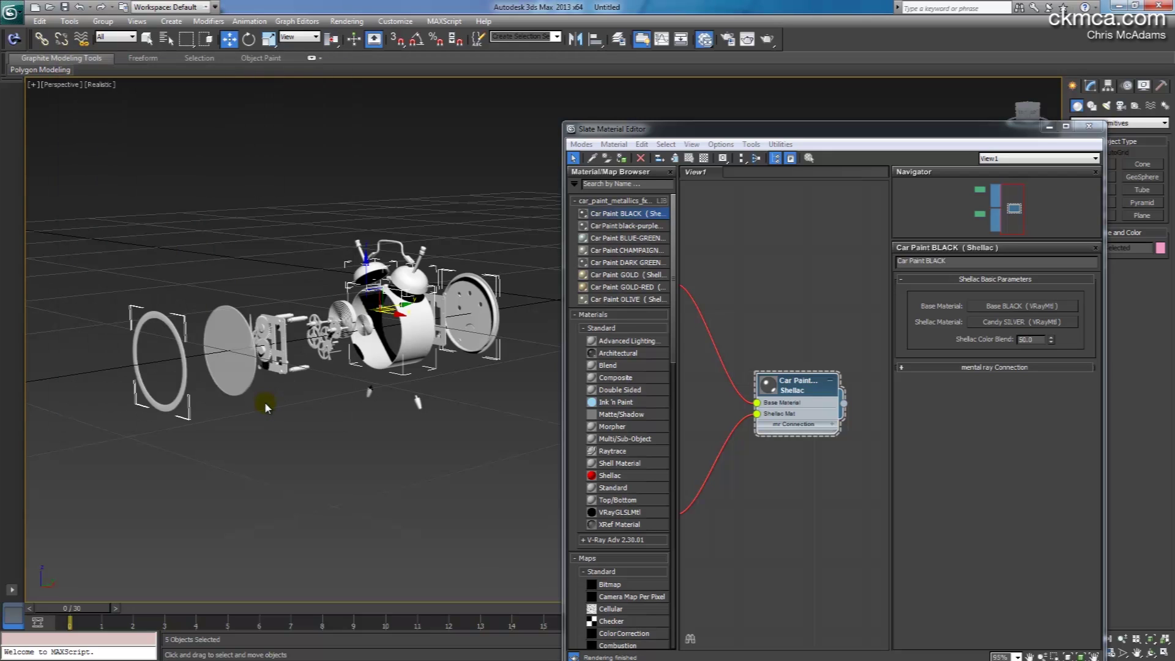
# - Assign the Car Paint BLACK shellac material to the selected clock parts and clear the selection
pyautogui.rightClick(796, 387)
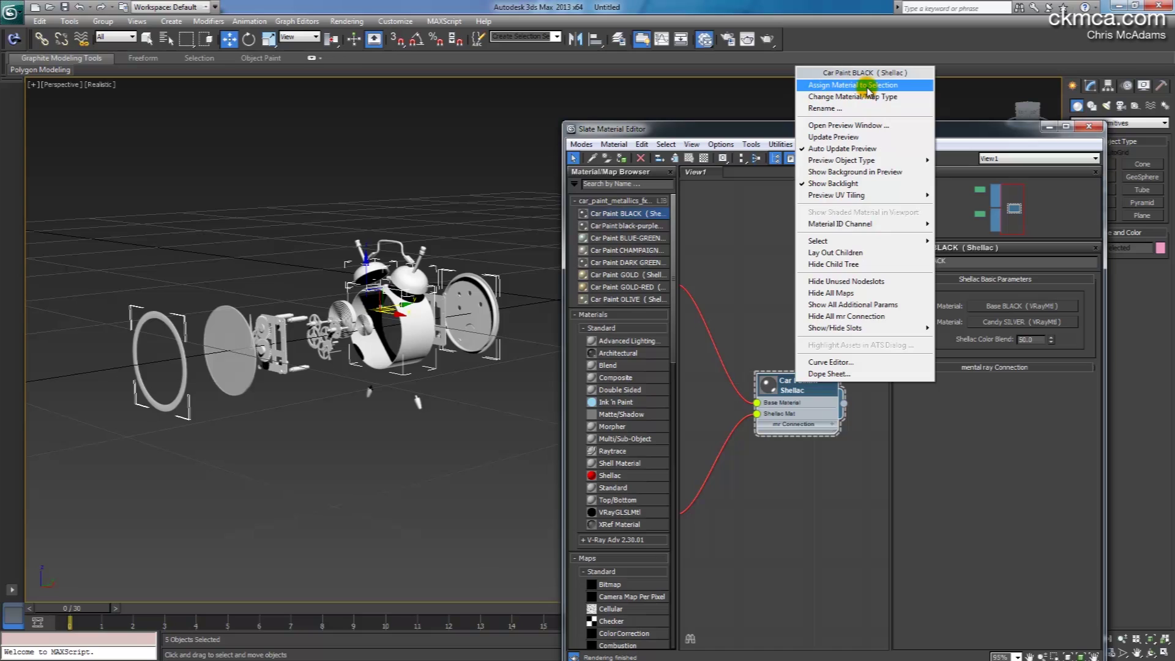
pyautogui.click(868, 90)
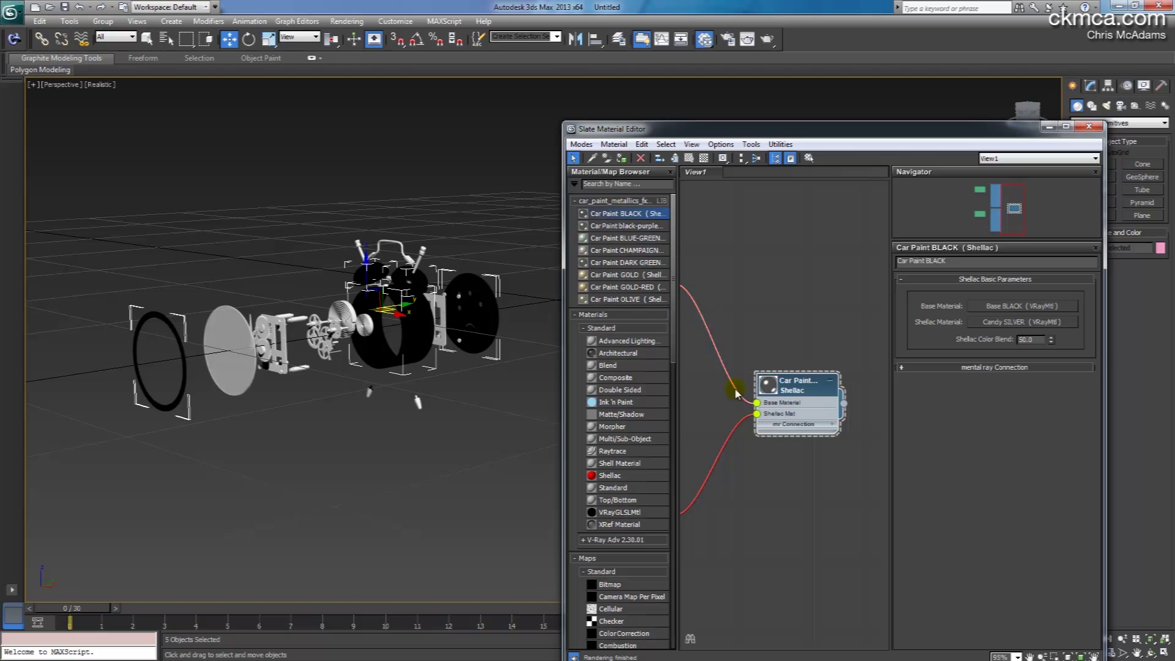
pyautogui.click(428, 203)
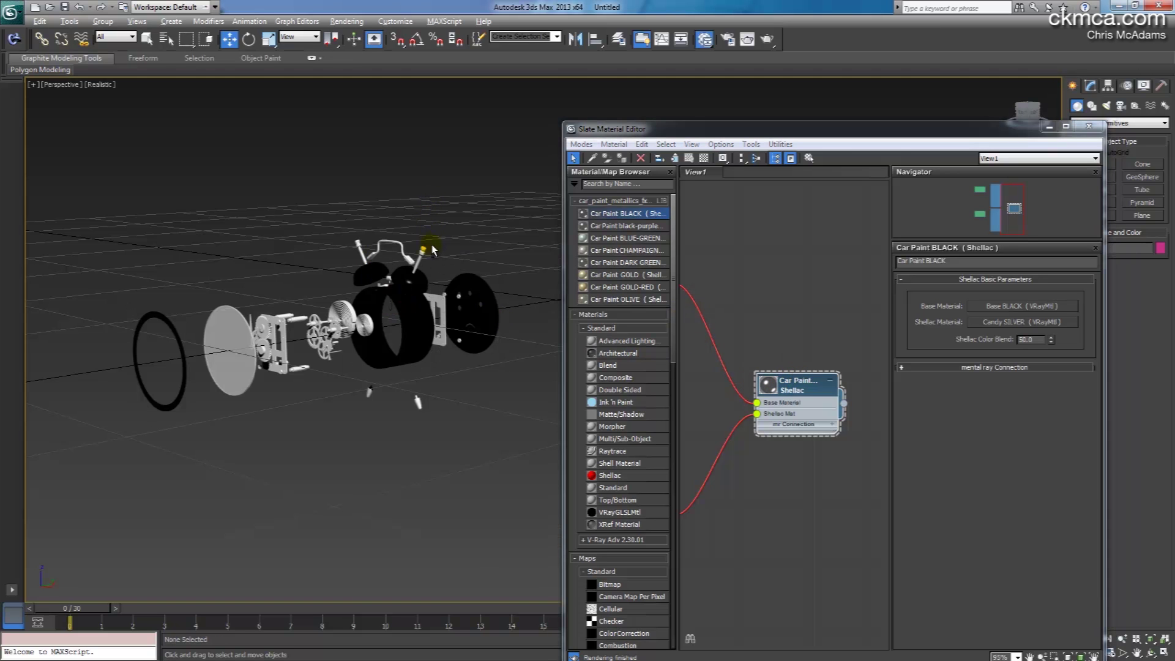
# - Select both bell domes on top of the clock and close the Slate Material Editor
pyautogui.keyDown('alt'); pyautogui.moveTo(428, 203); pyautogui.dragTo(272, 309, button='middle'); pyautogui.keyUp('alt')
pyautogui.scroll(10, 309, 262)
pyautogui.scroll(-8, 309, 262)
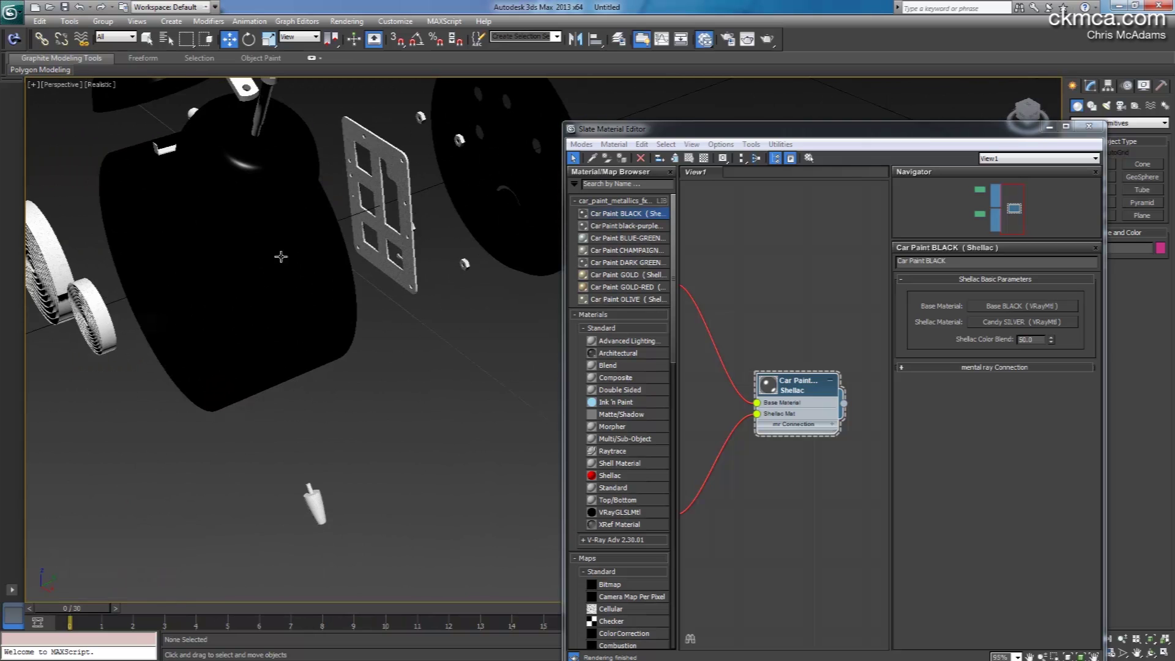
pyautogui.keyDown('alt'); pyautogui.moveTo(281, 257); pyautogui.dragTo(352, 358, button='middle'); pyautogui.keyUp('alt')
pyautogui.keyDown('alt'); pyautogui.moveTo(249, 321); pyautogui.dragTo(294, 318, button='middle'); pyautogui.keyUp('alt')
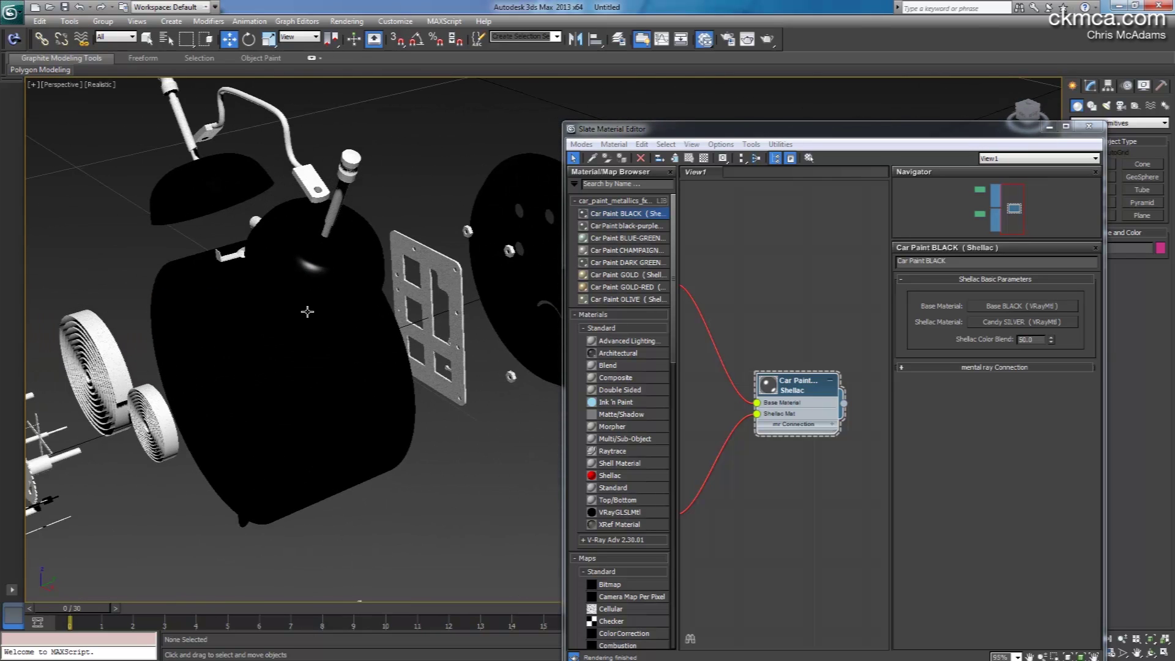
pyautogui.scroll(-4, 307, 312)
pyautogui.click(317, 246)
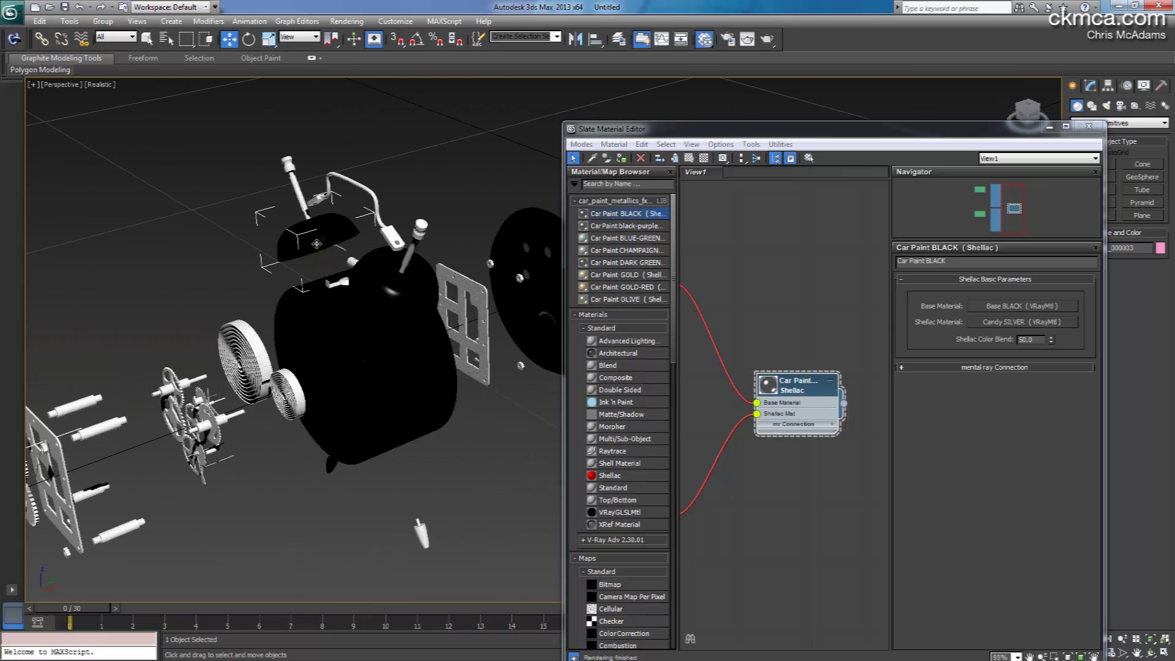
pyautogui.keyDown('ctrl'); pyautogui.click(421, 293); pyautogui.keyUp('ctrl')
pyautogui.keyDown('alt'); pyautogui.moveTo(421, 293); pyautogui.dragTo(355, 295, button='middle'); pyautogui.keyUp('alt')
pyautogui.click(1089, 126)
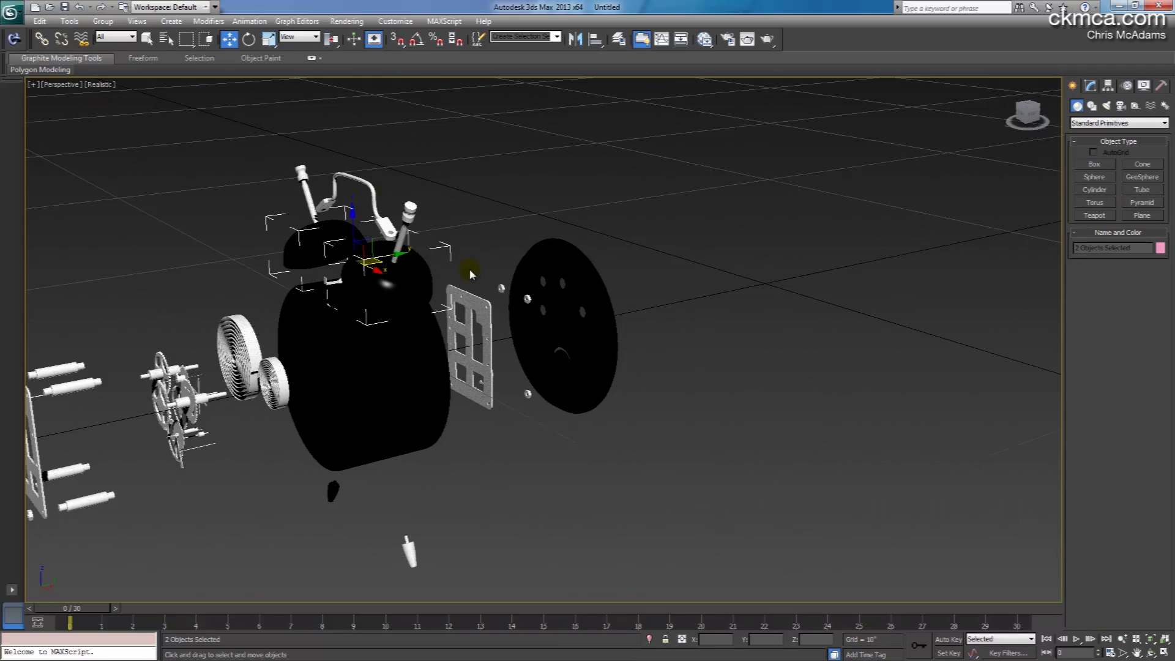
# - Display the perspective viewport in Wireframe and select the two bell domes together
pyautogui.click(100, 84)
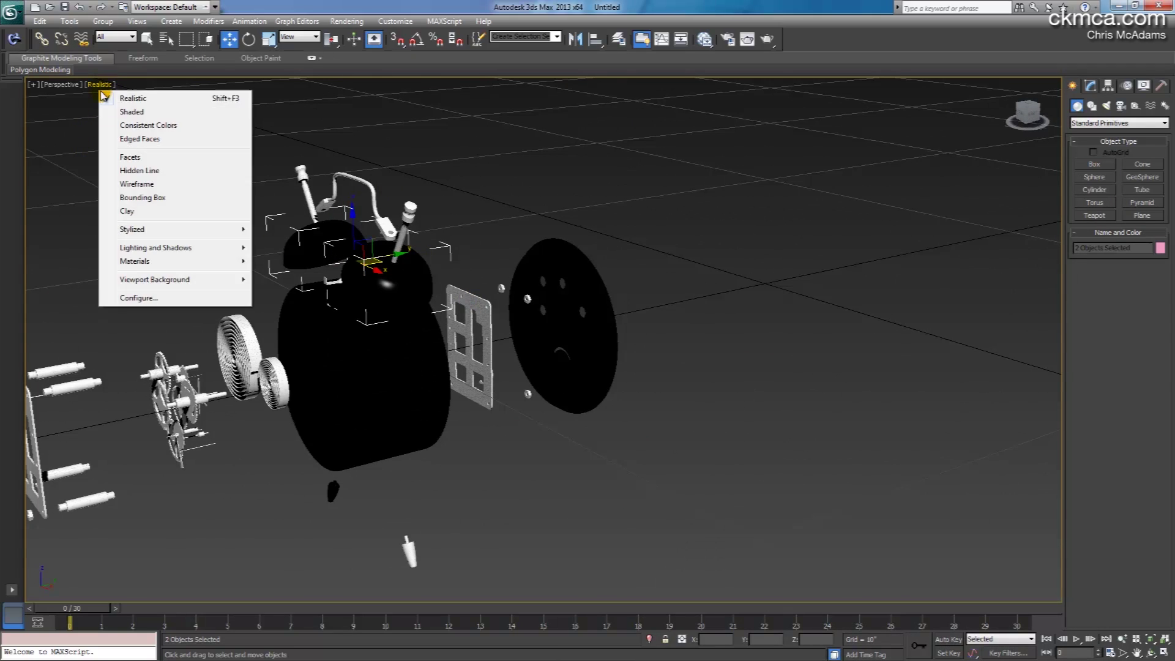
pyautogui.click(148, 185)
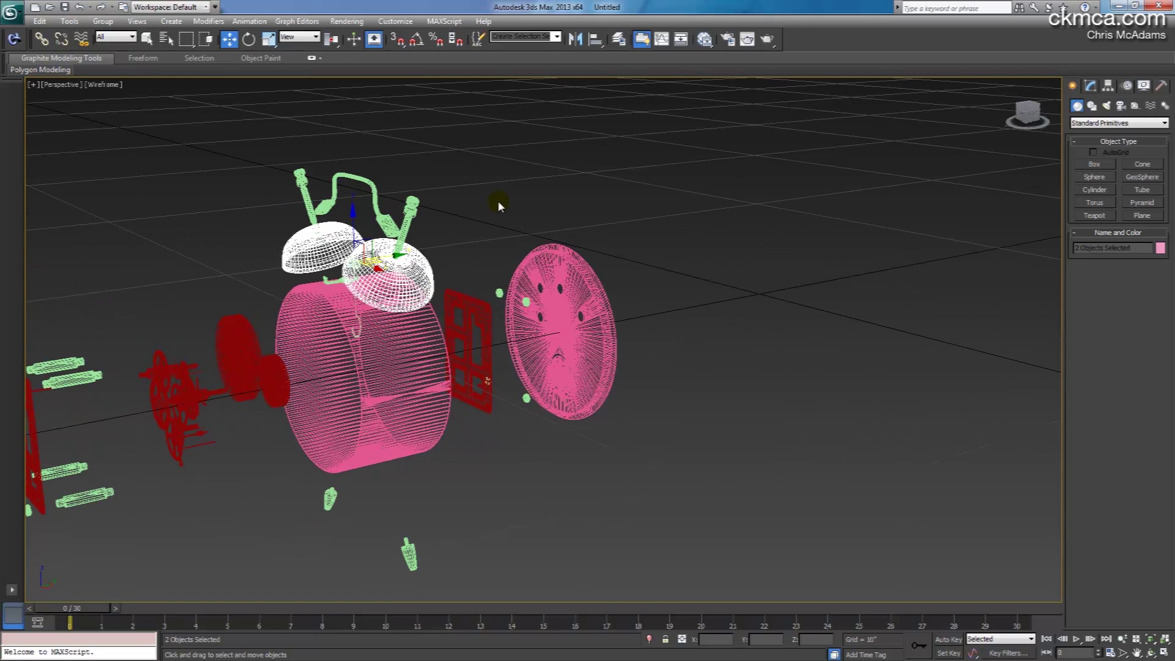
pyautogui.click(375, 265)
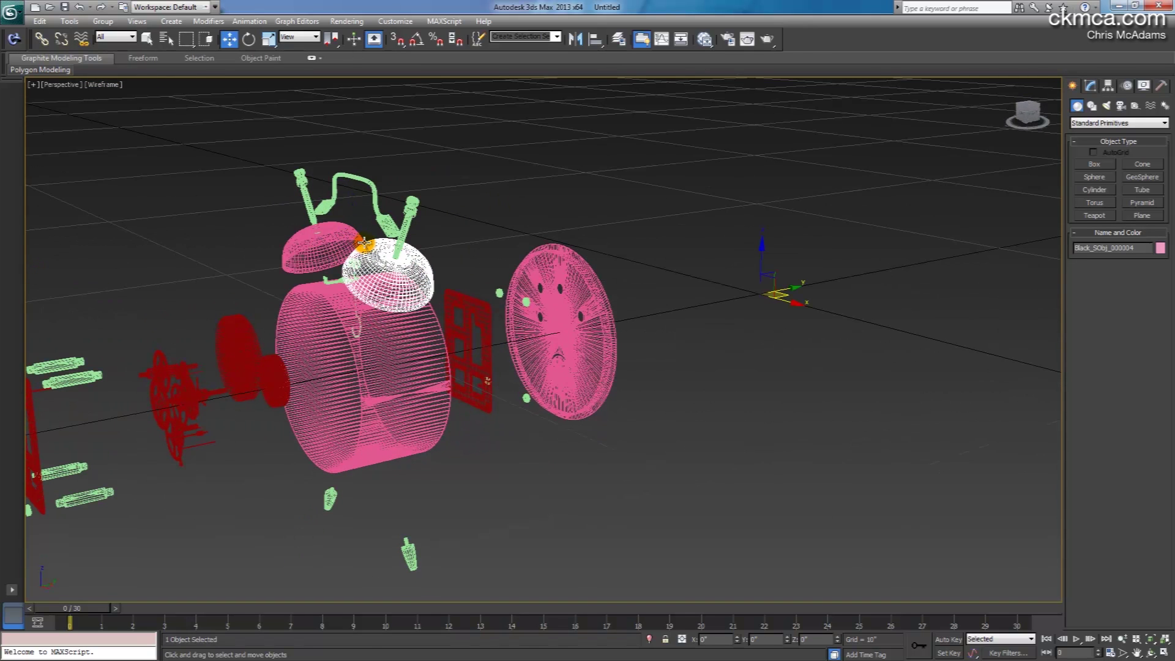
pyautogui.keyDown('ctrl'); pyautogui.click(352, 232); pyautogui.keyUp('ctrl')
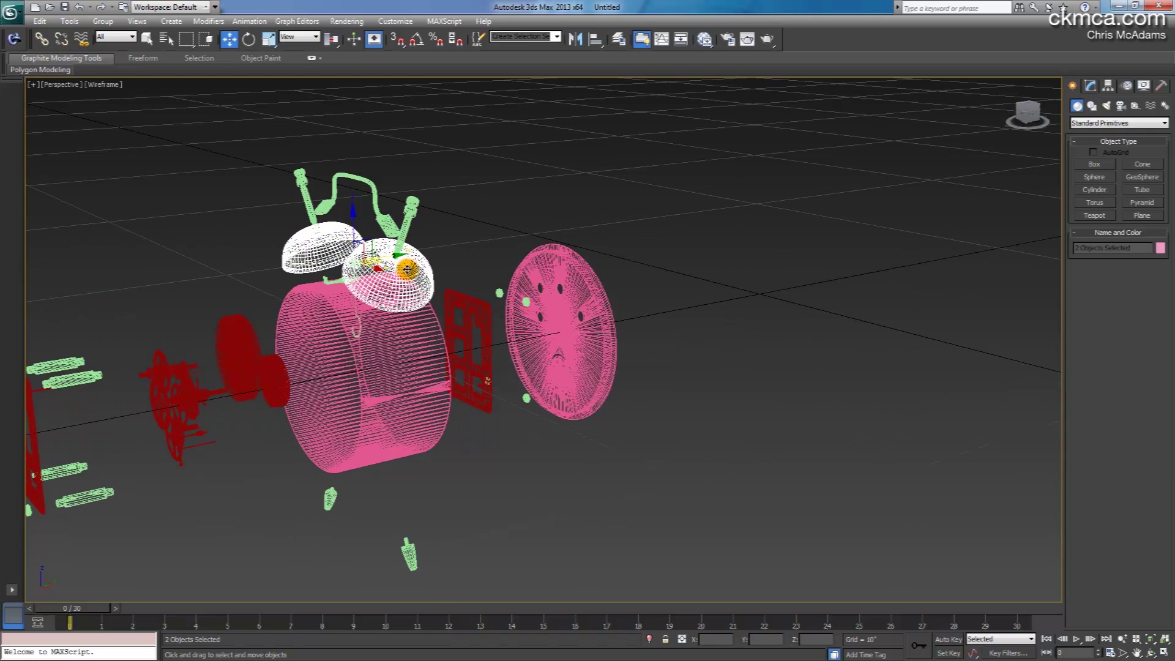
pyautogui.moveTo(407, 272)
pyautogui.keyDown('alt'); pyautogui.mouseDown(button='middle')
pyautogui.moveTo(429, 270)
pyautogui.moveTo(406, 278)
pyautogui.moveTo(406, 251)
pyautogui.moveTo(395, 254)
pyautogui.mouseUp(button='middle'); pyautogui.keyUp('alt')
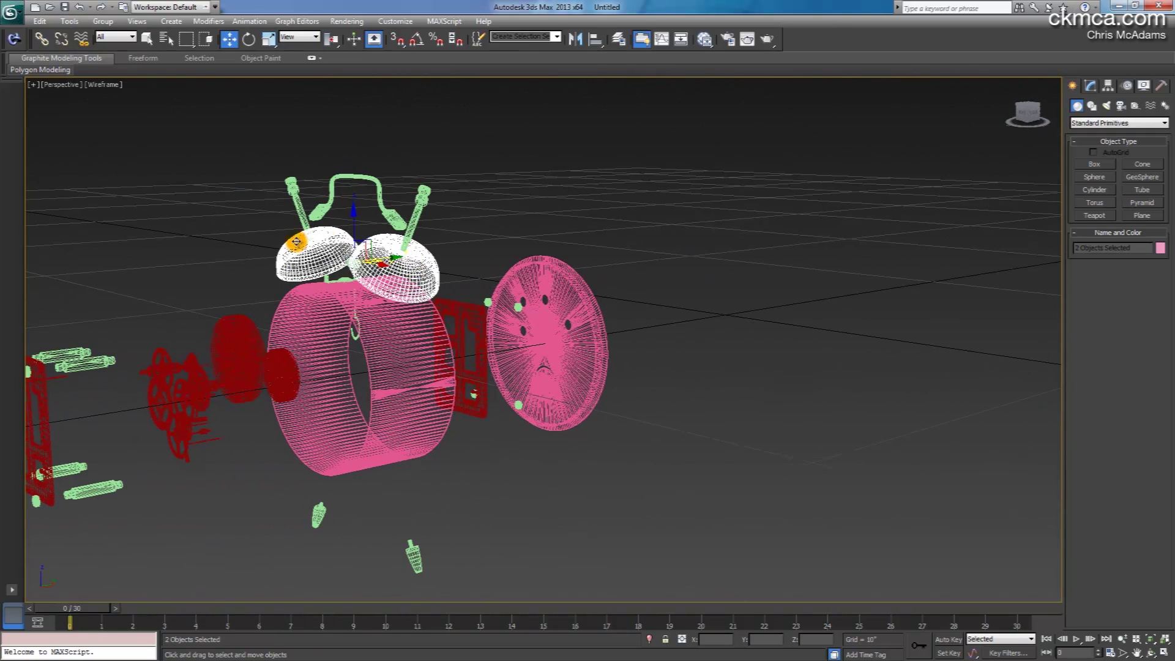
# - Apply a UVW Map modifier with Spherical mapping to the two selected bell domes
pyautogui.click(1092, 86)
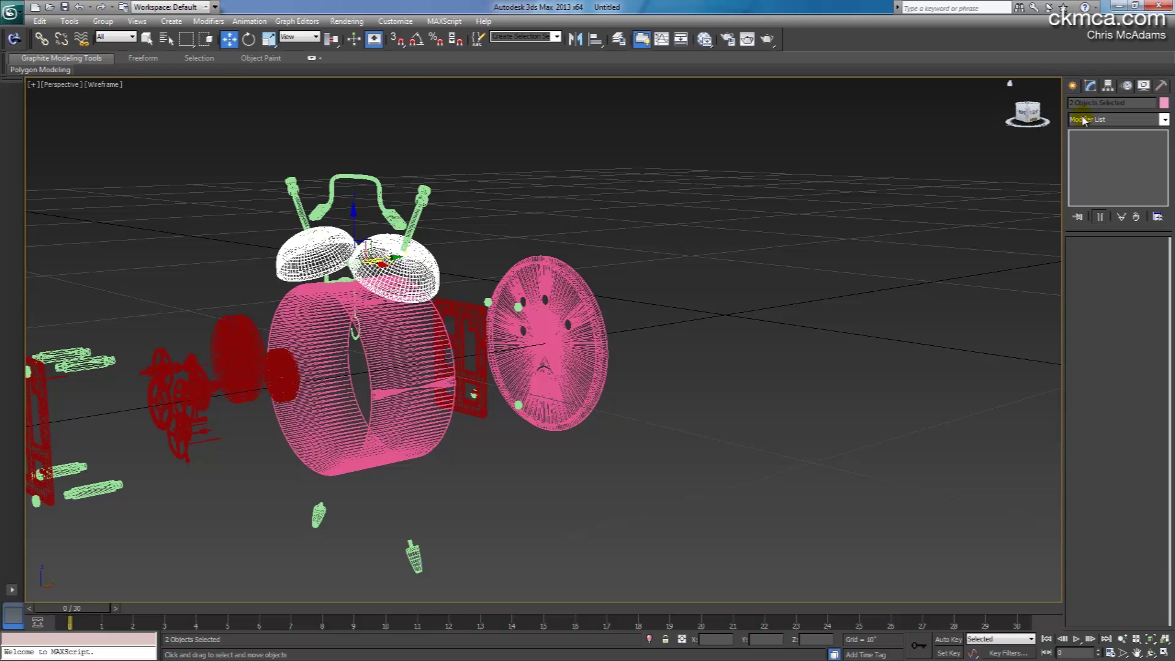
pyautogui.click(1113, 120)
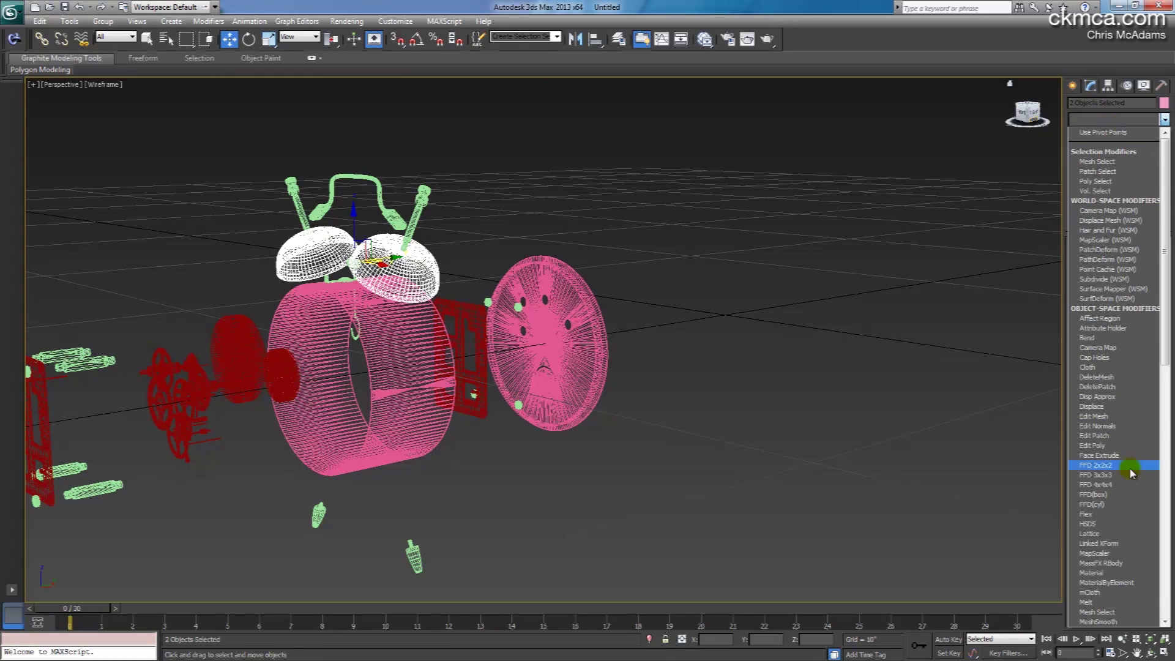
pyautogui.moveTo(1162, 218); pyautogui.dragTo(1162, 499)
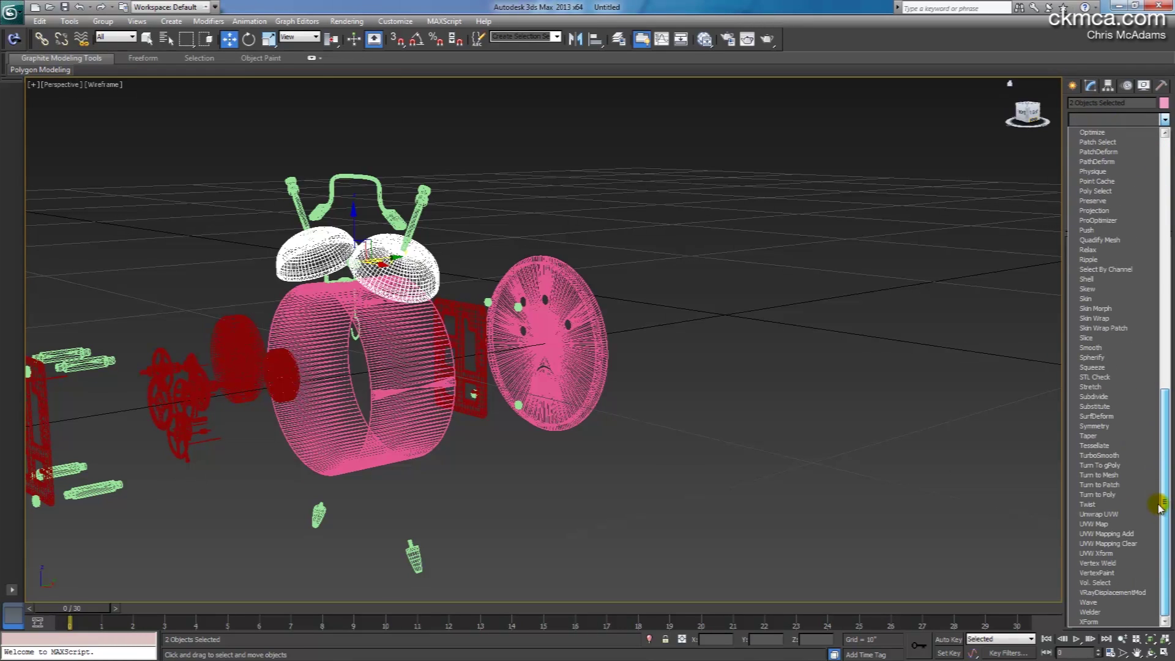
pyautogui.click(1098, 525)
pyautogui.keyDown('alt'); pyautogui.moveTo(394, 289); pyautogui.dragTo(411, 330, button='middle'); pyautogui.keyUp('alt')
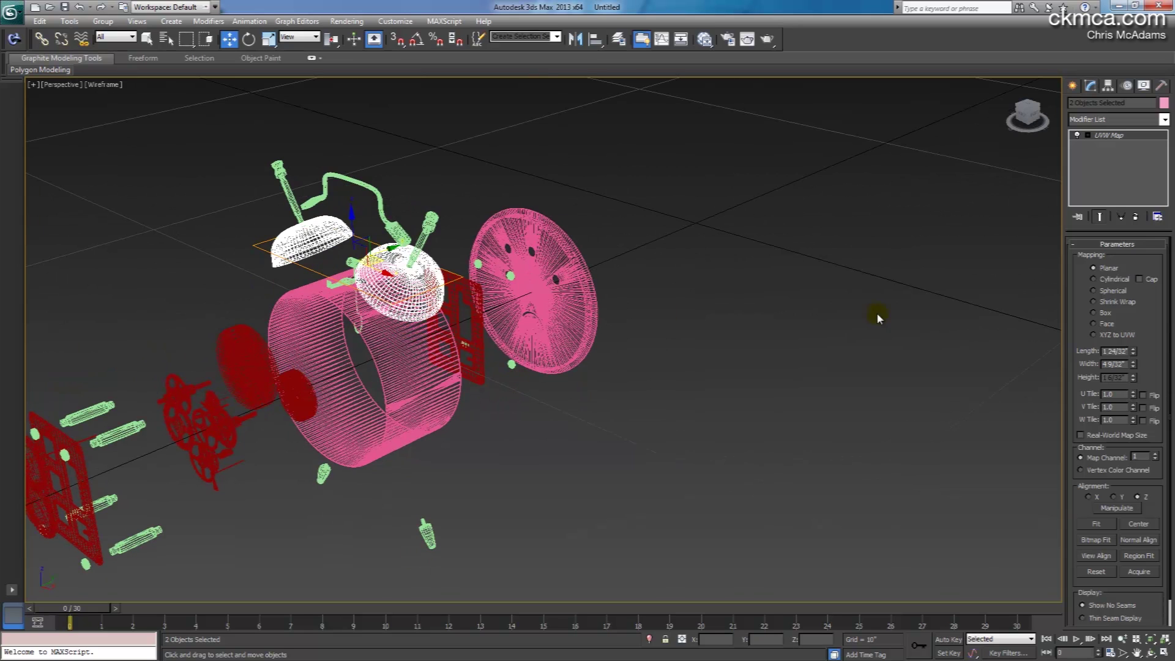
pyautogui.click(1094, 291)
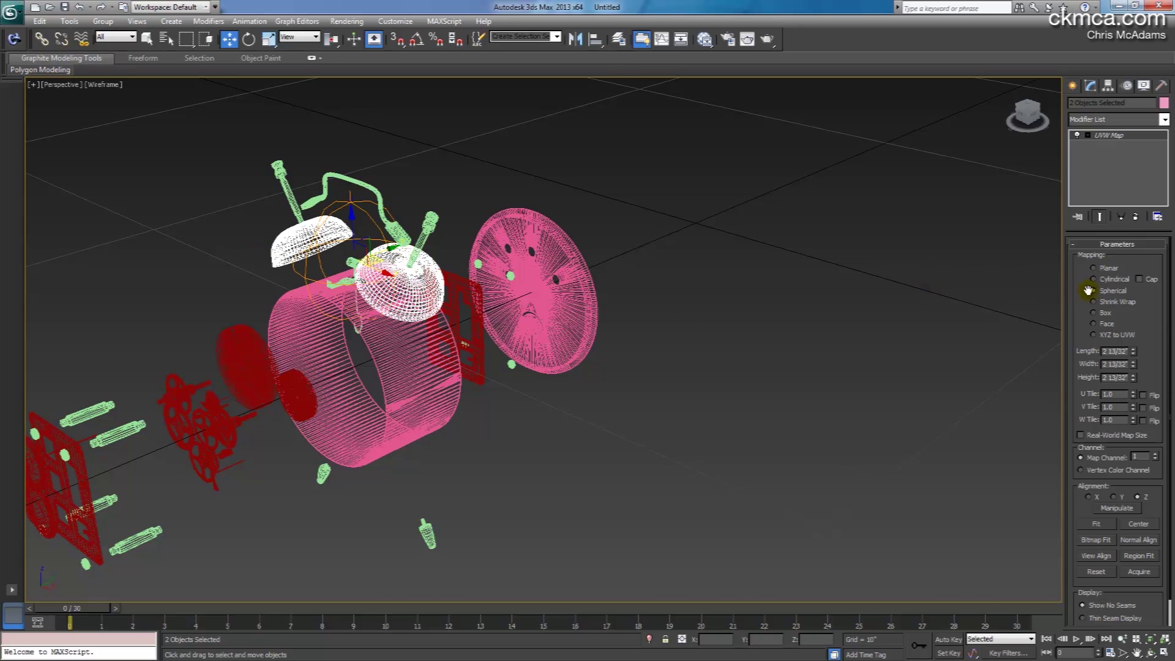
pyautogui.keyDown('alt'); pyautogui.moveTo(441, 257); pyautogui.dragTo(460, 246, button='middle'); pyautogui.keyUp('alt')
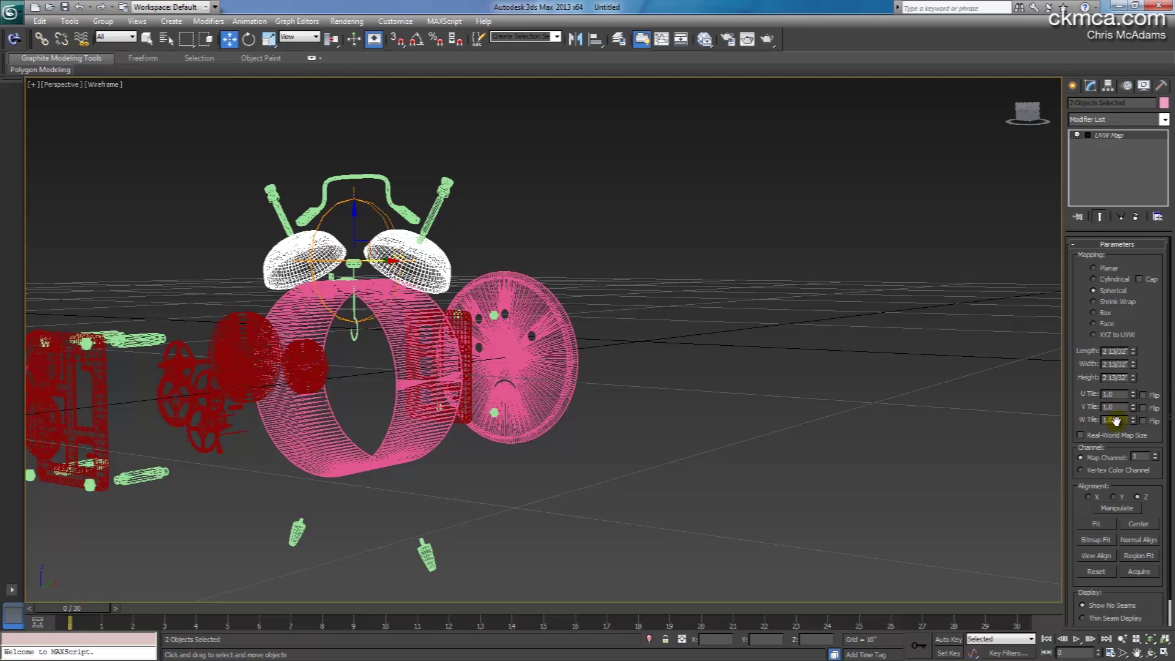
# - Deselect the bell domes and set the perspective viewport's display style to Shaded
pyautogui.click(653, 313)
pyautogui.click(104, 85)
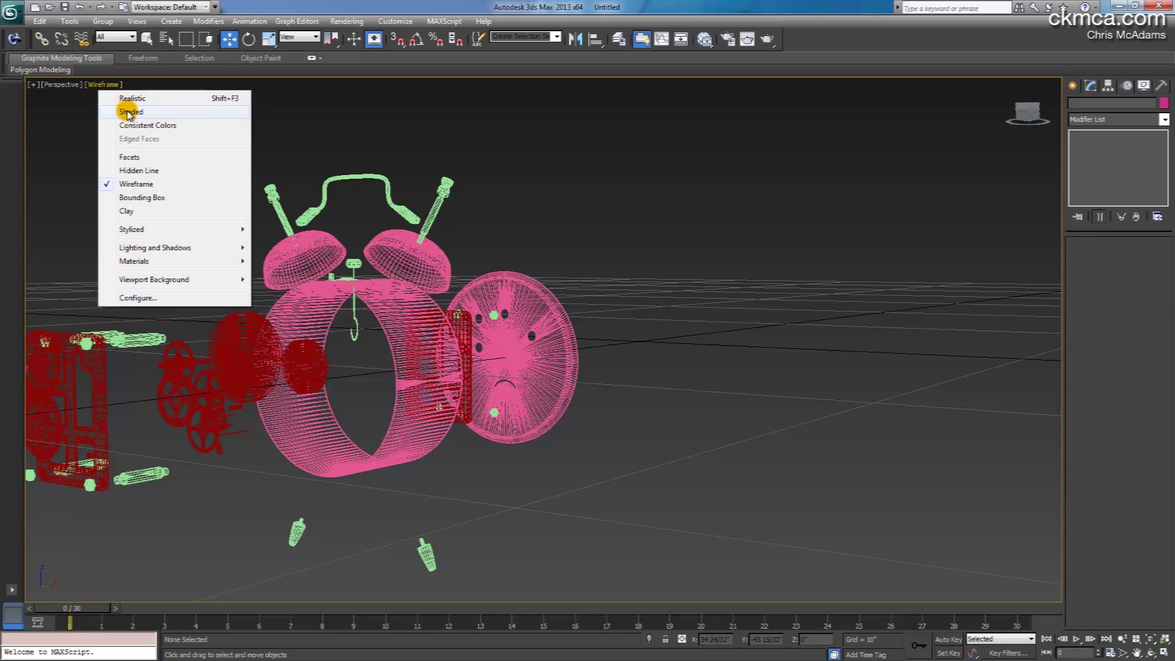
pyautogui.click(130, 112)
pyautogui.moveTo(460, 231)
pyautogui.keyDown('alt'); pyautogui.mouseDown(button='middle')
pyautogui.moveTo(471, 255)
pyautogui.moveTo(246, 354)
pyautogui.mouseUp(button='middle'); pyautogui.keyUp('alt')
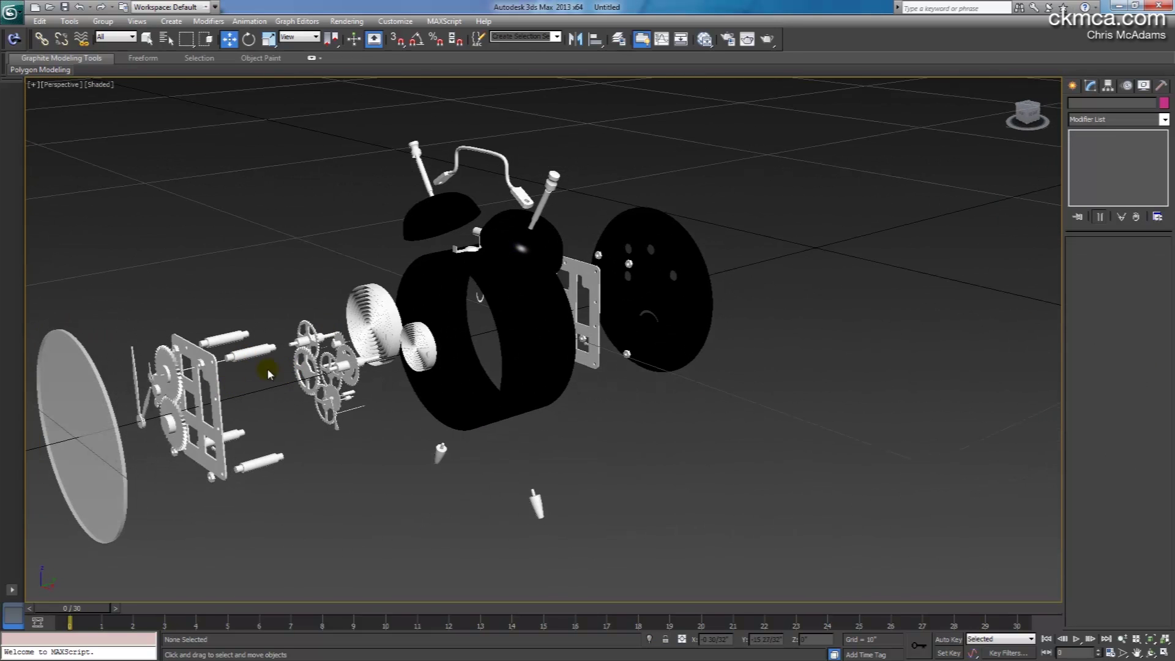
pyautogui.click(77, 407)
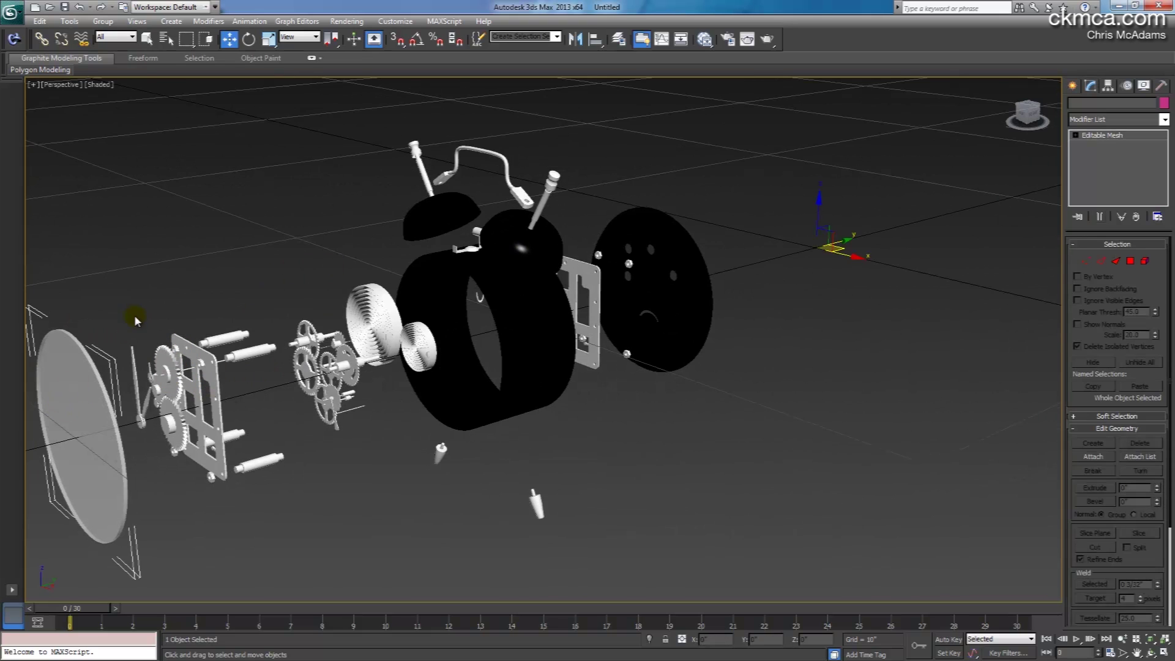
pyautogui.click(223, 325)
pyautogui.keyDown('alt'); pyautogui.moveTo(223, 325); pyautogui.dragTo(437, 244, button='middle'); pyautogui.keyUp('alt')
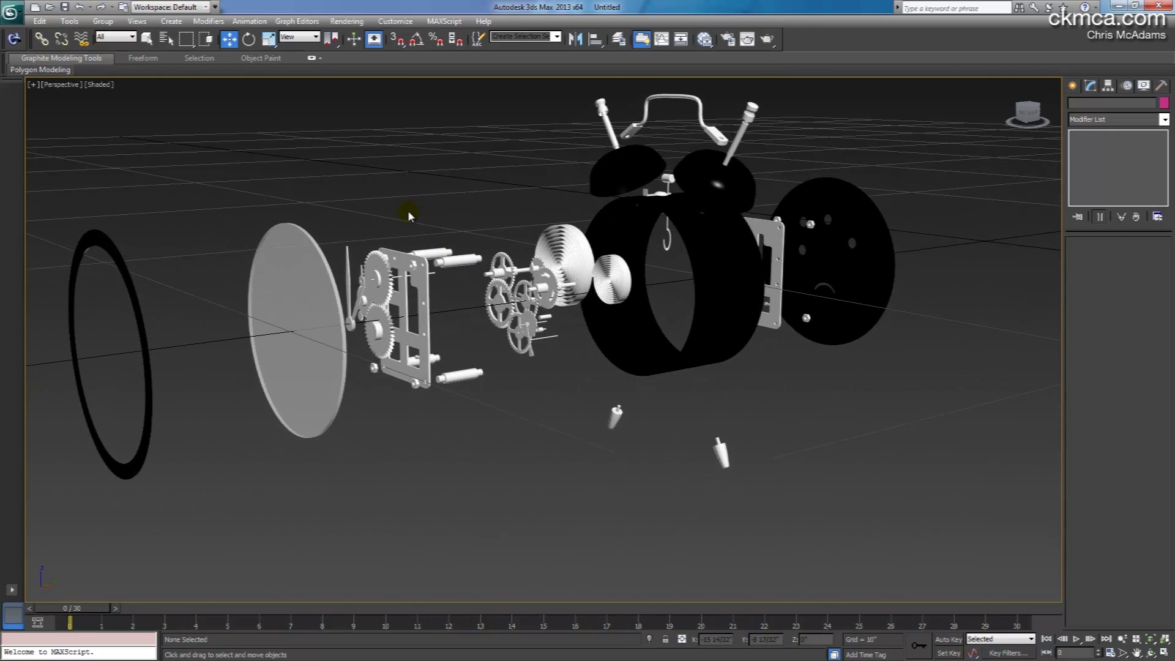
# - Load the Optical_glass.mat material library from the vray-materials.de glass folder into the Slate Material Editor
pyautogui.press('m')
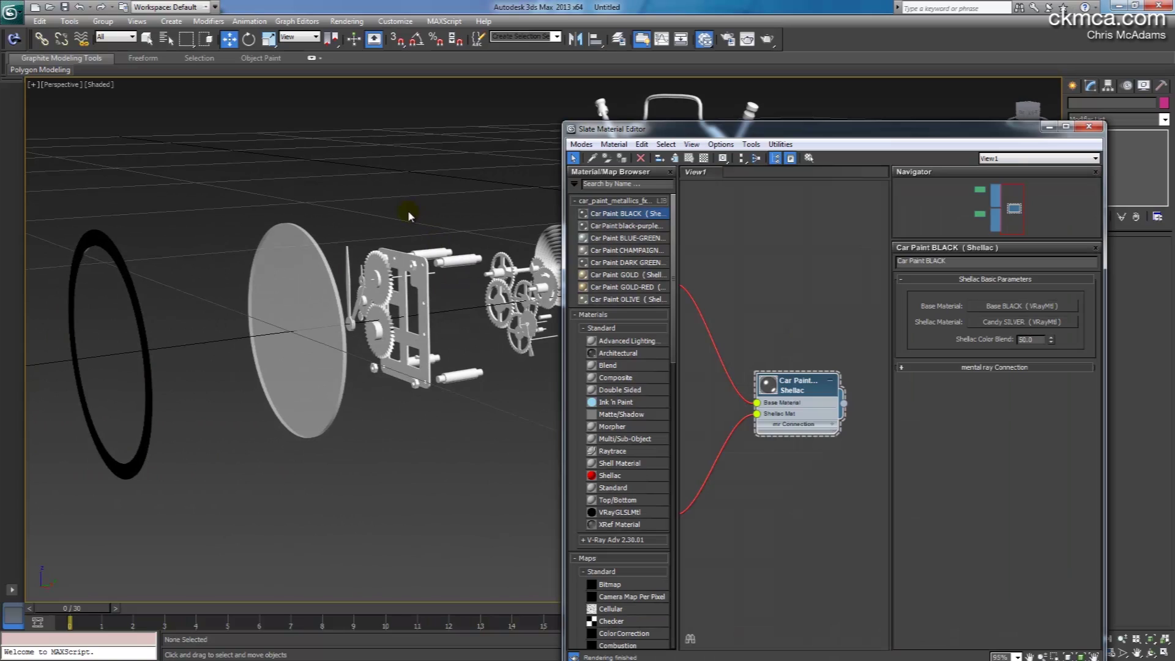
pyautogui.click(575, 185)
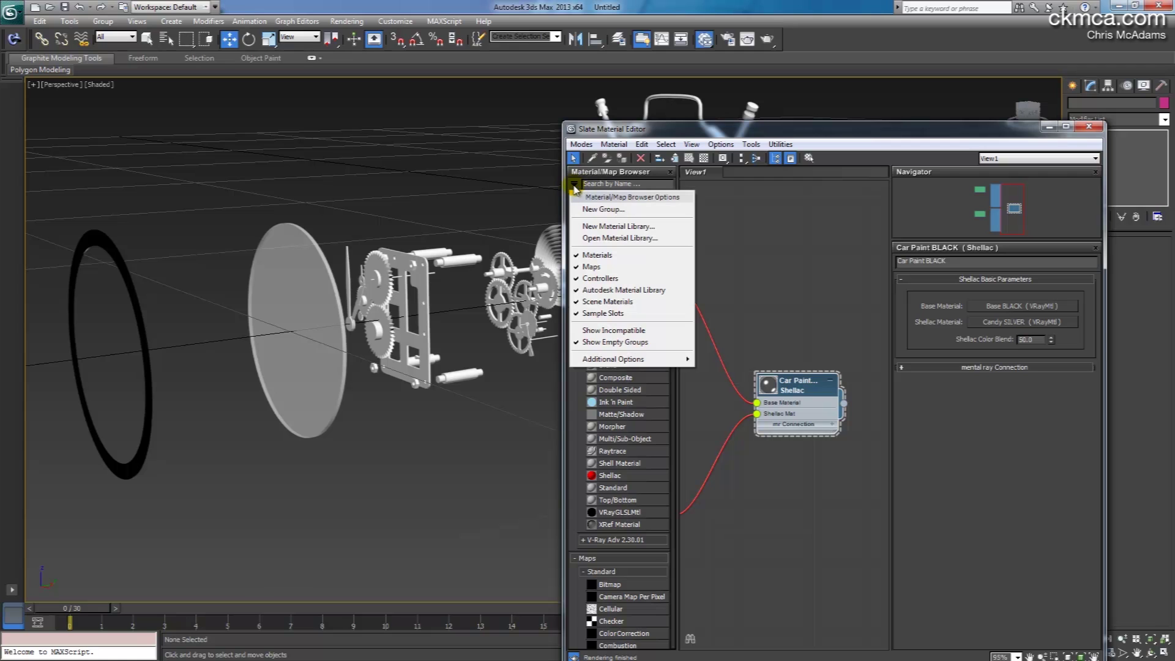
pyautogui.click(606, 239)
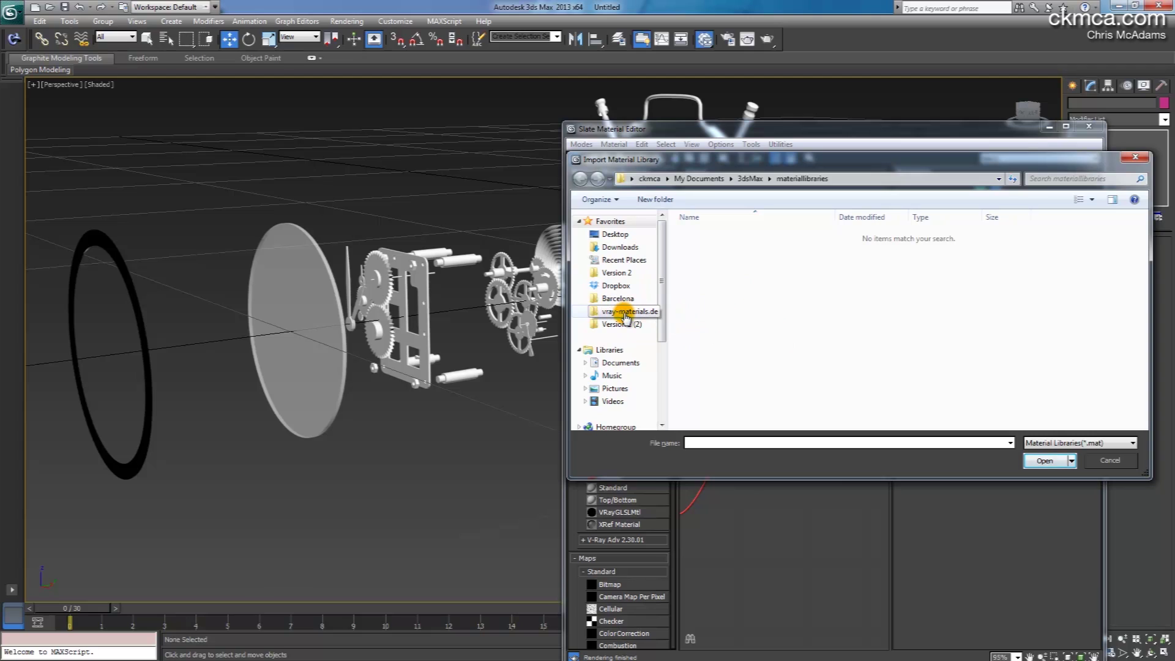
pyautogui.click(629, 312)
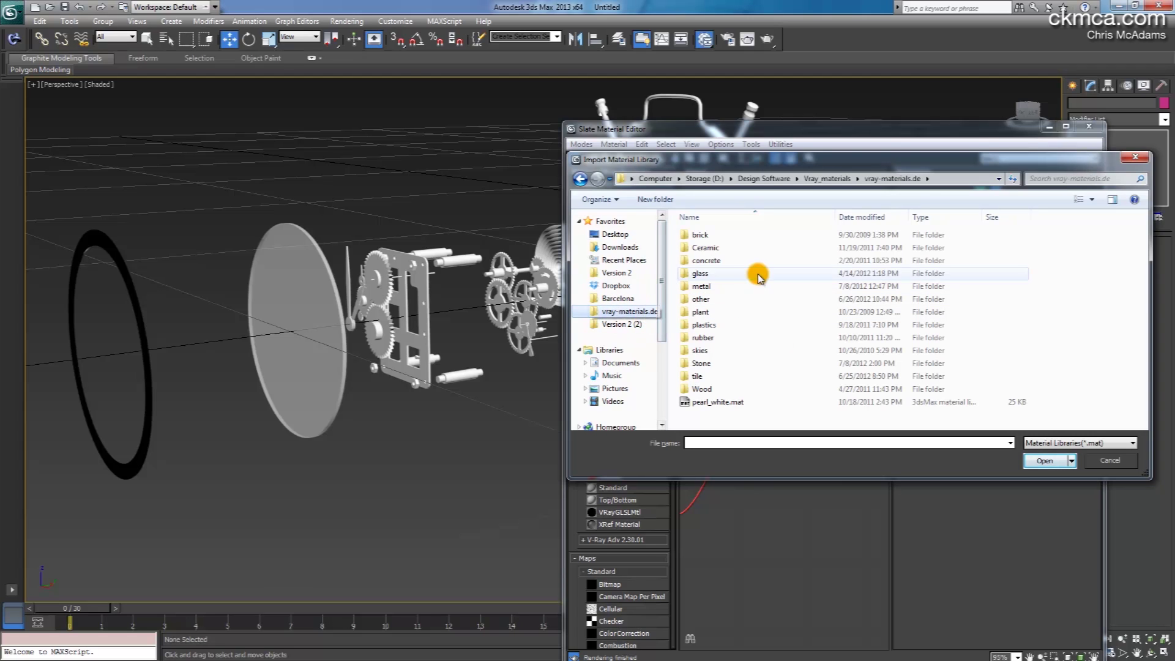
pyautogui.click(704, 275)
pyautogui.doubleClick(704, 275)
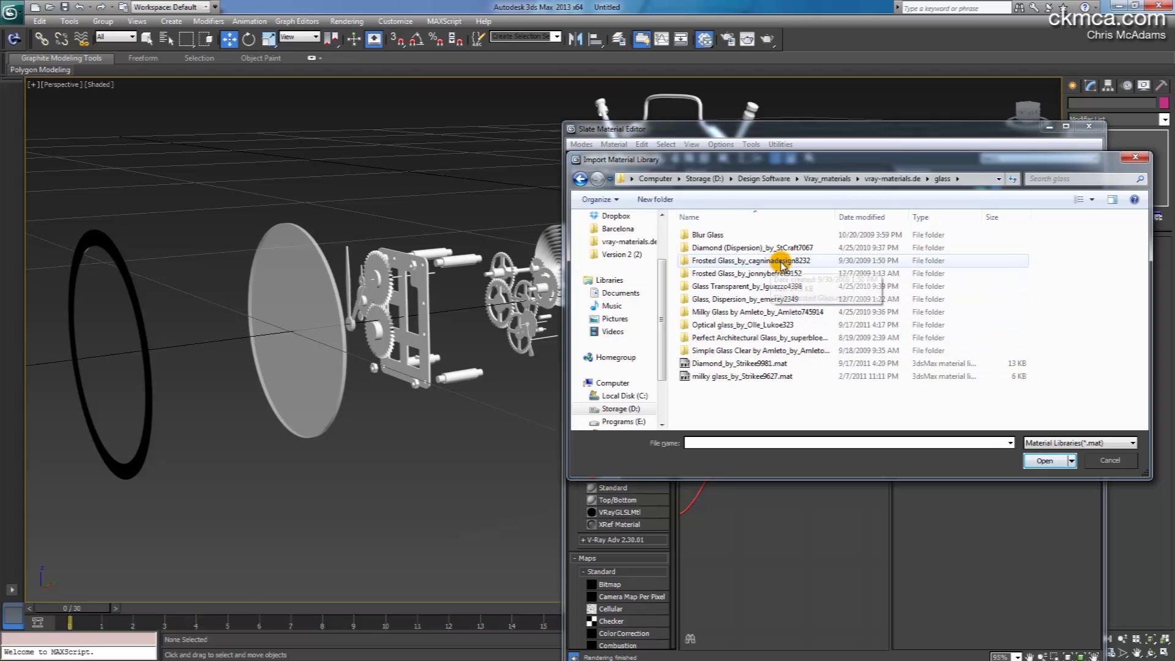
pyautogui.doubleClick(713, 325)
pyautogui.doubleClick(713, 234)
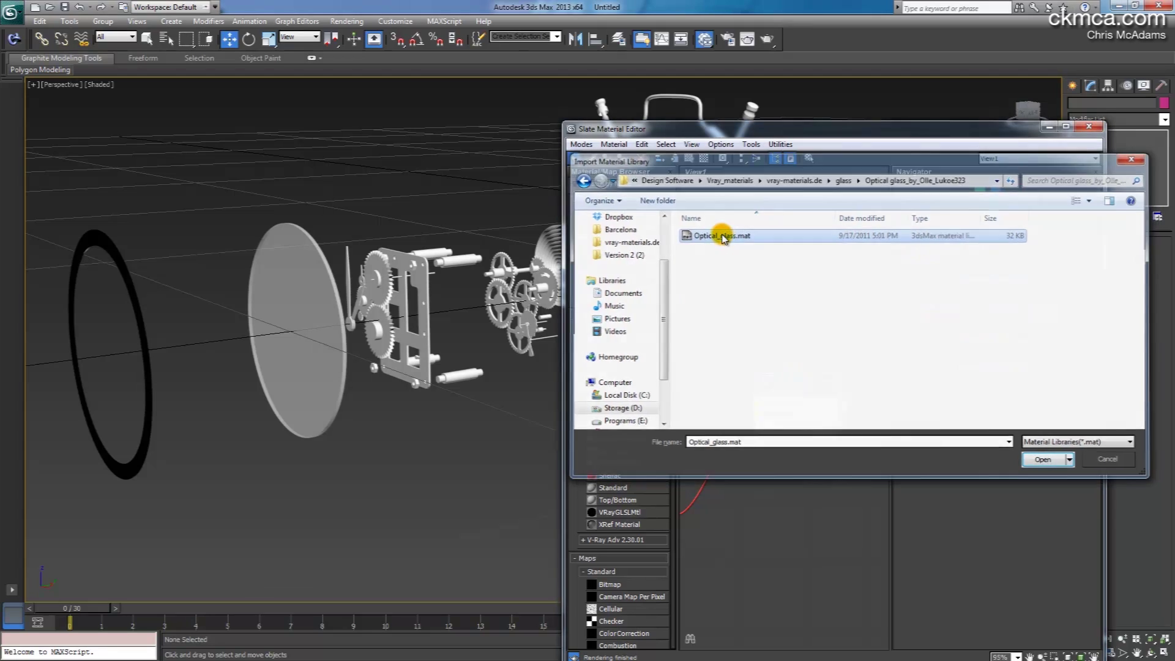
# - Add the Optical glass material from its library to the node view, below the Car Paint BLACK nodes
pyautogui.scroll(-3, 600, 257)
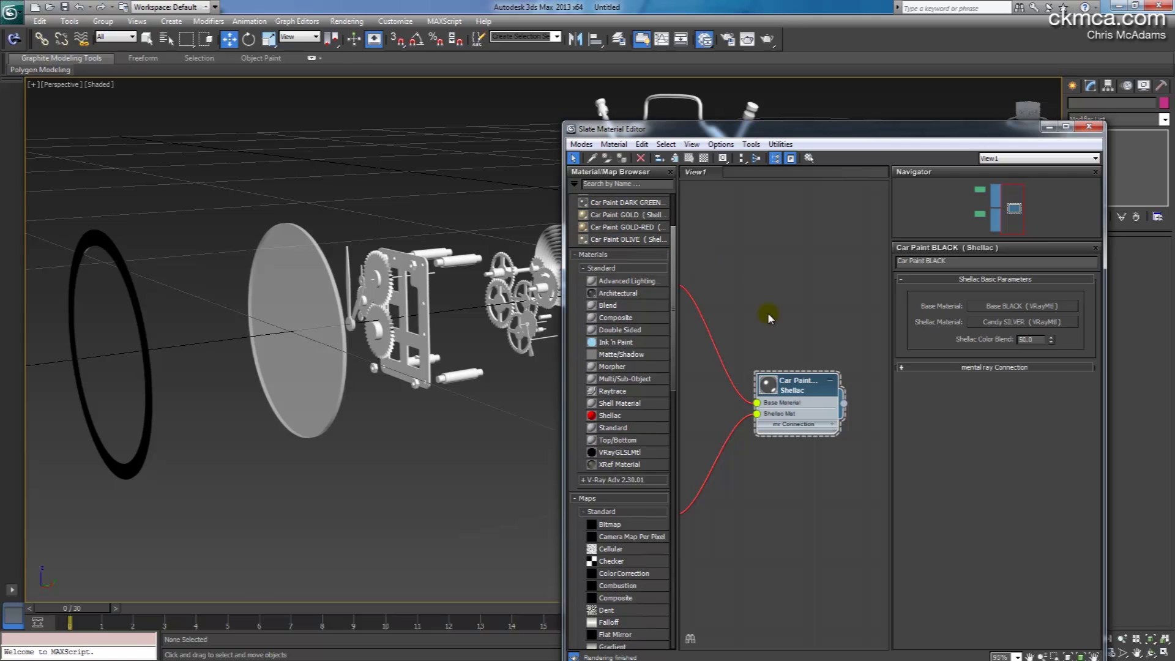
pyautogui.scroll(-5, 795, 315)
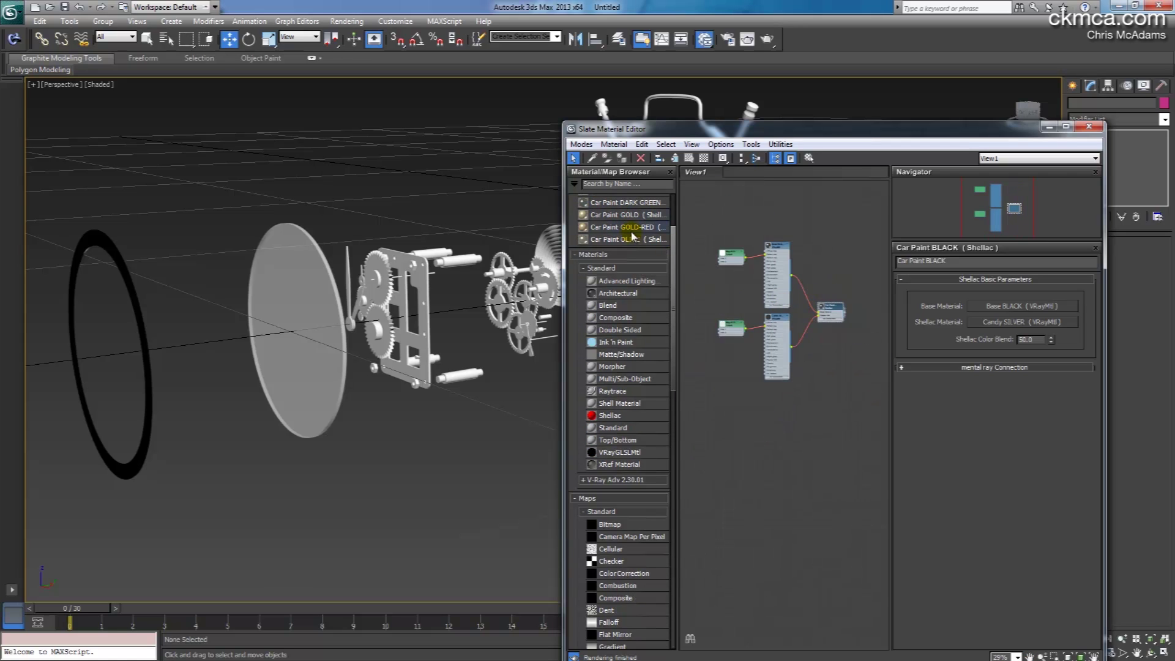
pyautogui.scroll(3, 636, 238)
pyautogui.scroll(3, 637, 245)
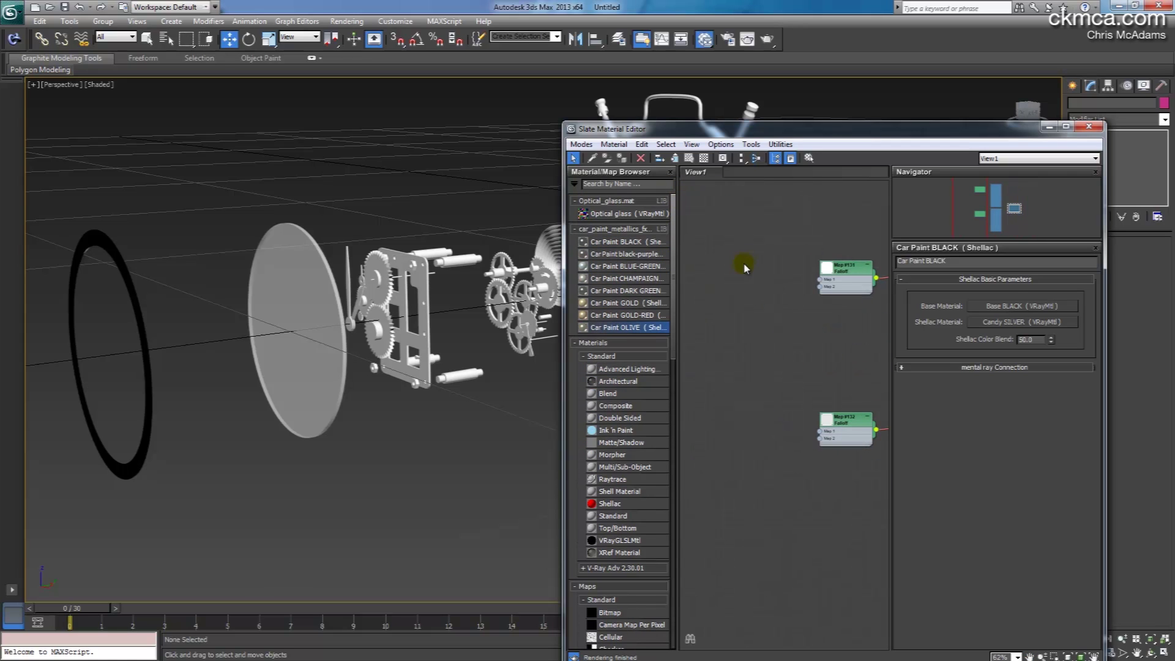
pyautogui.scroll(-3, 749, 269)
pyautogui.scroll(-2, 728, 293)
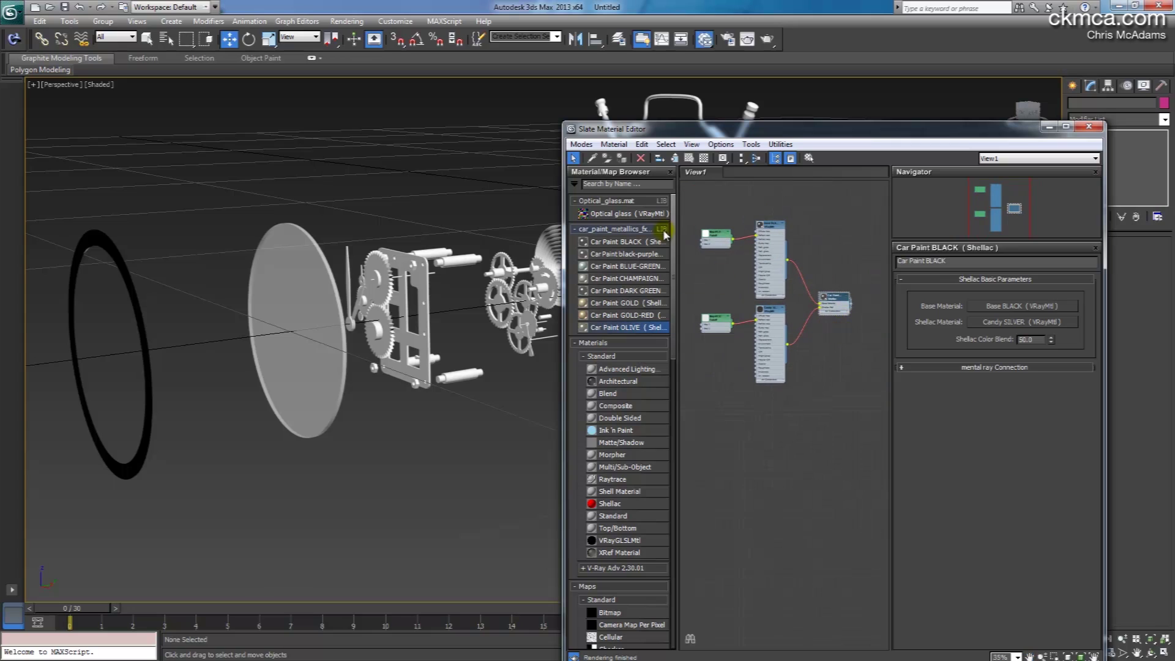
pyautogui.moveTo(778, 474); pyautogui.dragTo(777, 474)
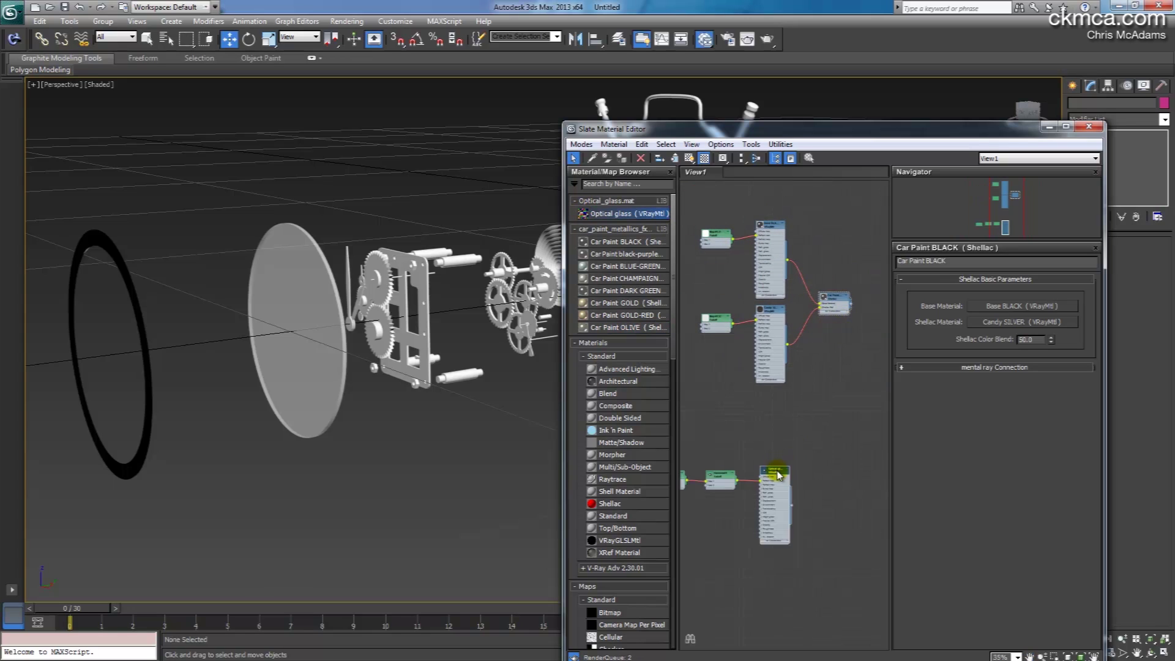
# - Preview the Optical glass material in its own window, close the preview, and review the material's reflection and refraction parameters
pyautogui.scroll(1, 737, 446)
pyautogui.moveTo(737, 446); pyautogui.dragTo(717, 449, button='middle')
pyautogui.scroll(6, 717, 449)
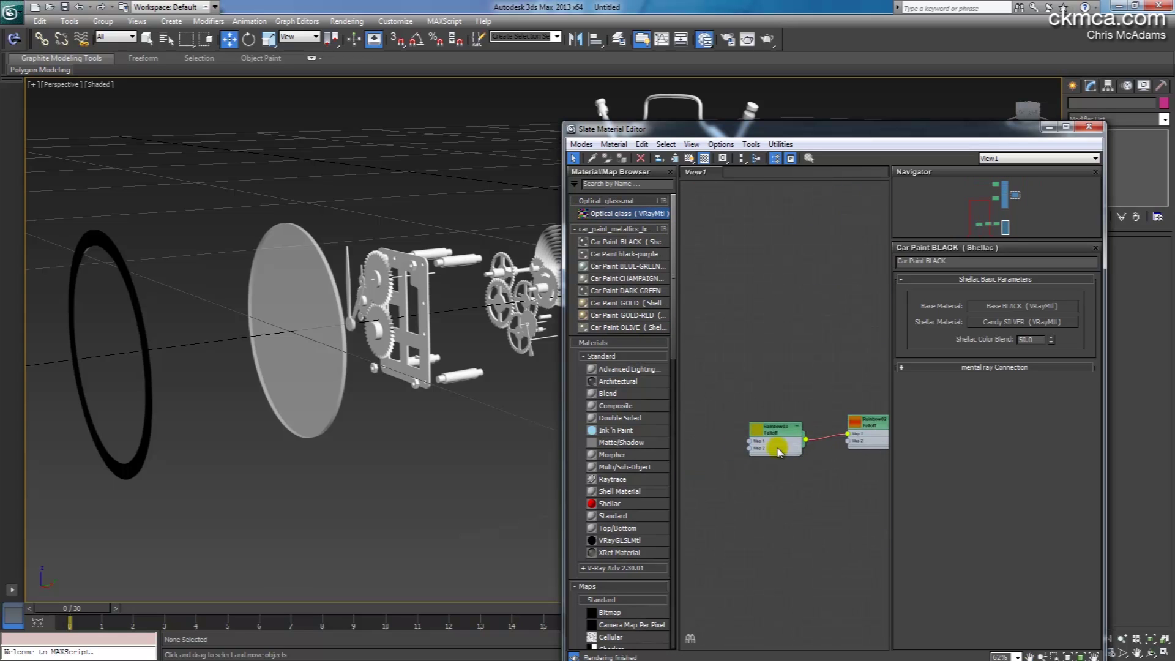
pyautogui.moveTo(726, 402); pyautogui.dragTo(696, 390, button='middle')
pyautogui.moveTo(821, 411); pyautogui.dragTo(820, 401)
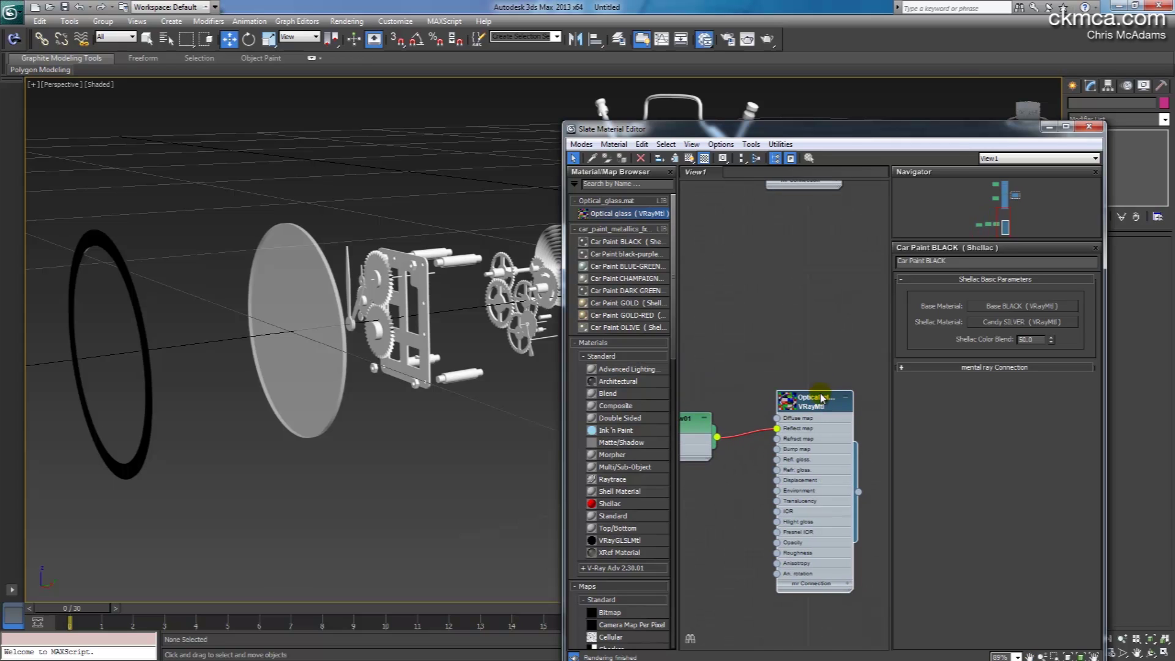
pyautogui.rightClick(821, 402)
pyautogui.click(881, 129)
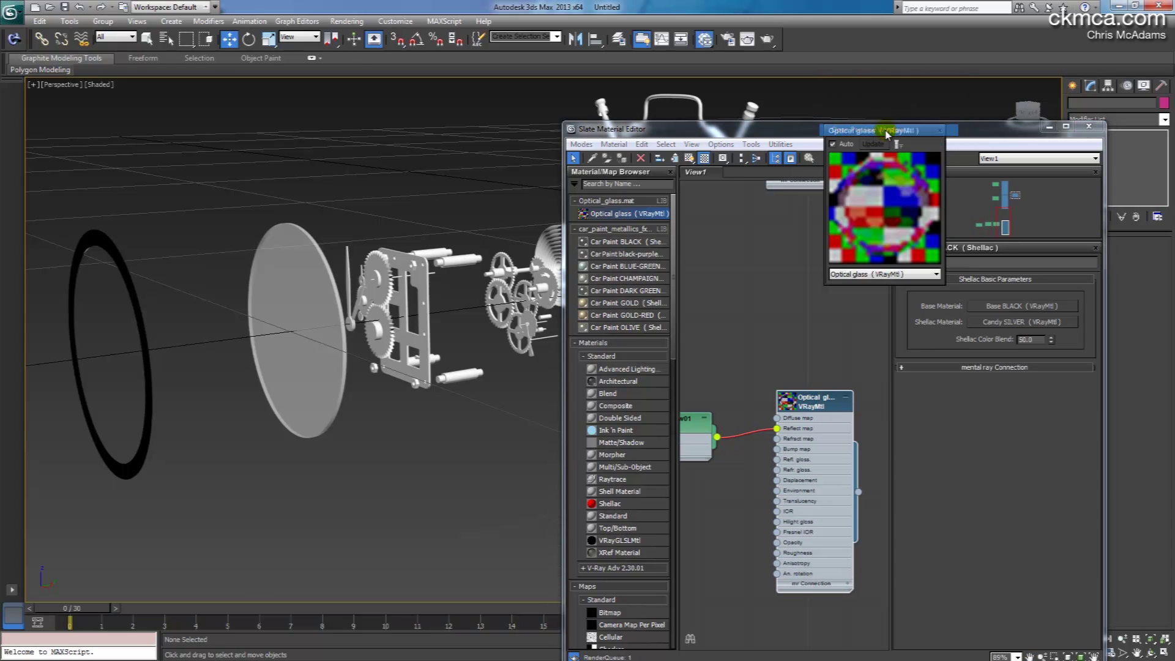
pyautogui.click(937, 130)
pyautogui.doubleClick(817, 409)
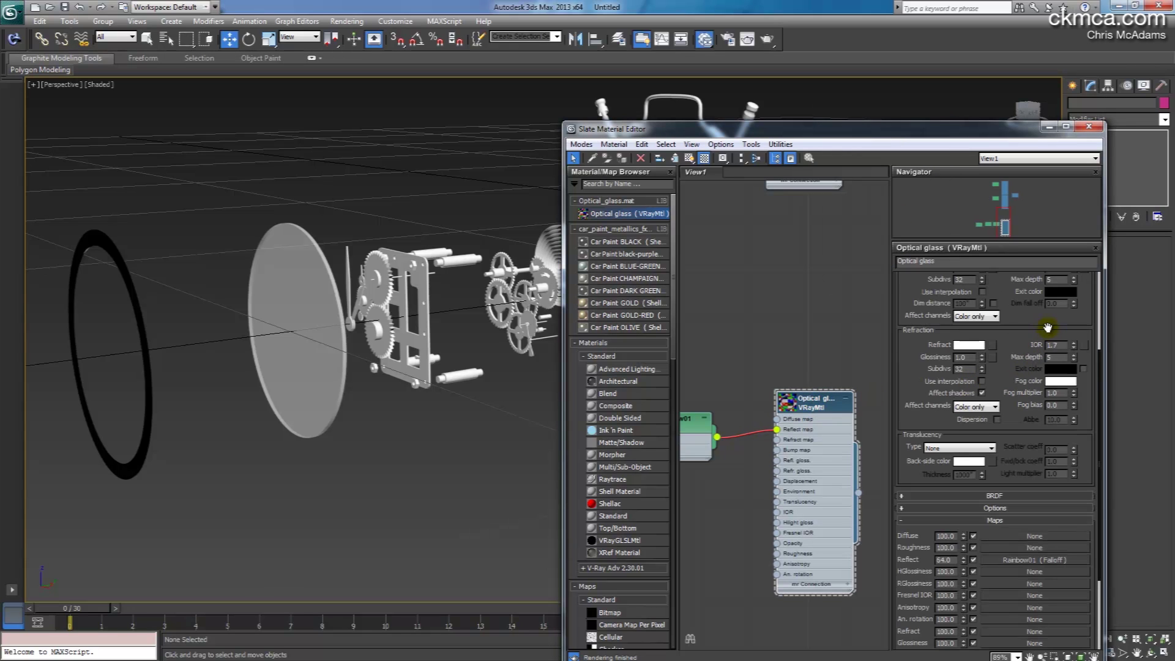
pyautogui.moveTo(1048, 328); pyautogui.dragTo(1046, 447)
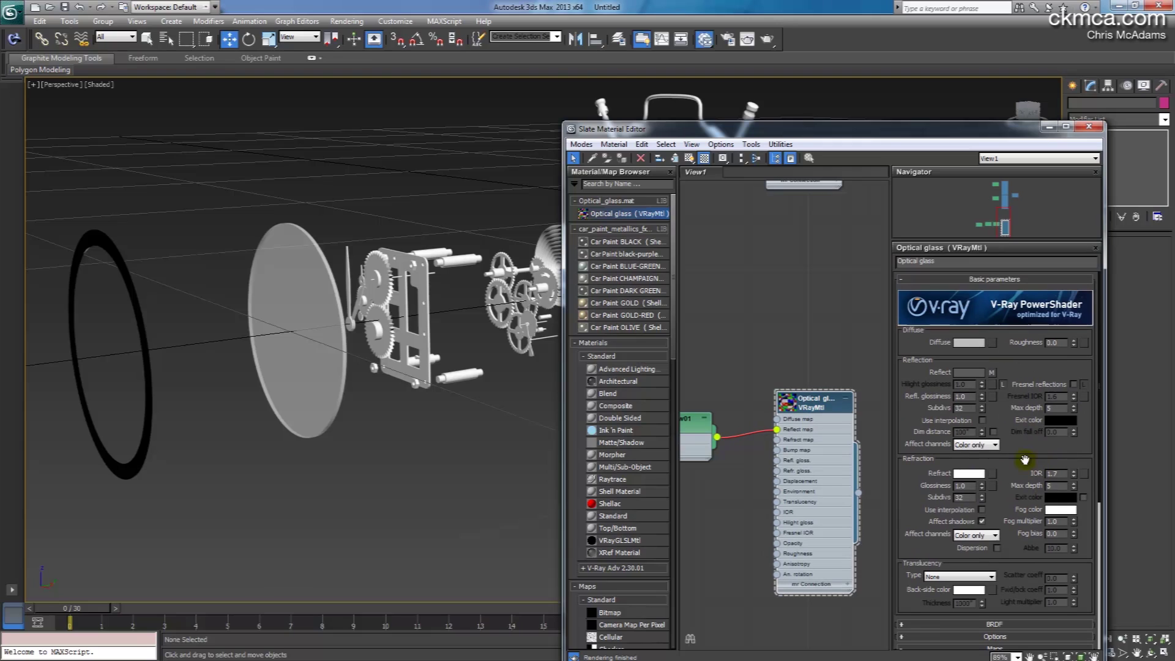
# - Assign the Optical glass material to the clock's round glass disc and deselect the disc
pyautogui.click(289, 238)
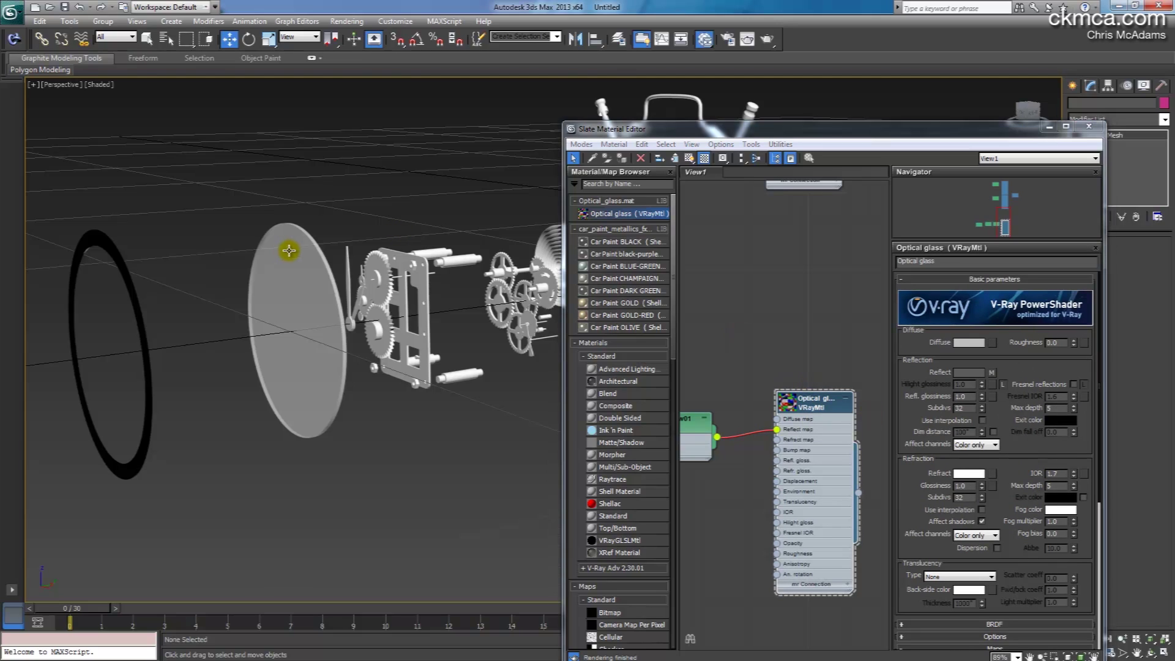
pyautogui.rightClick(858, 494)
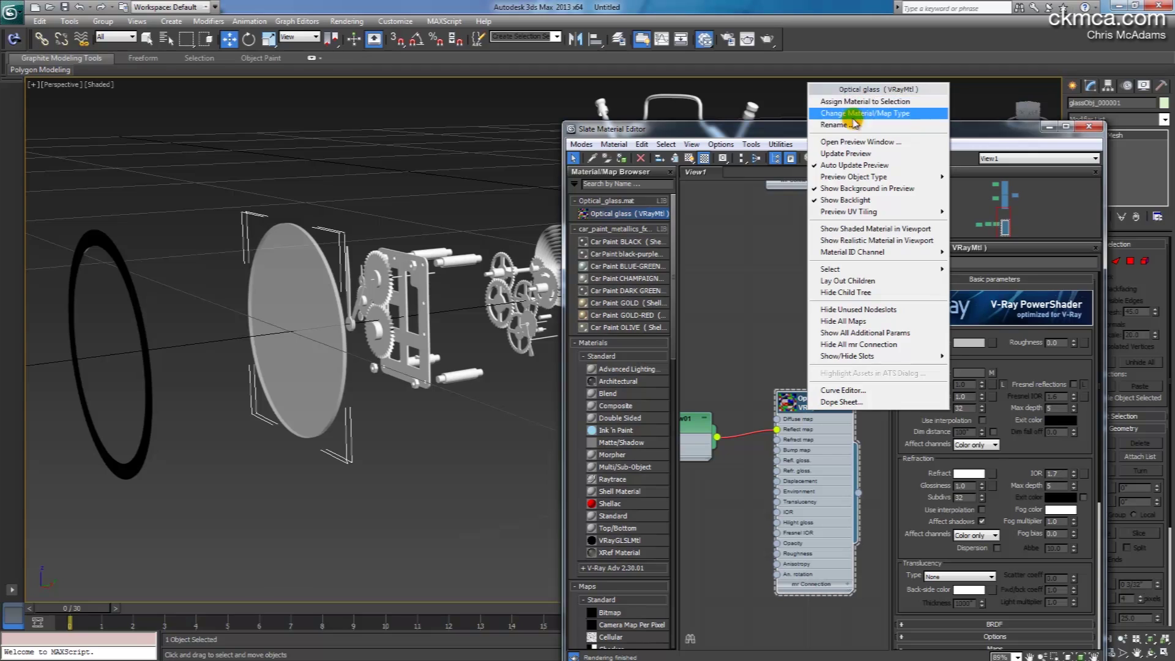
pyautogui.click(839, 106)
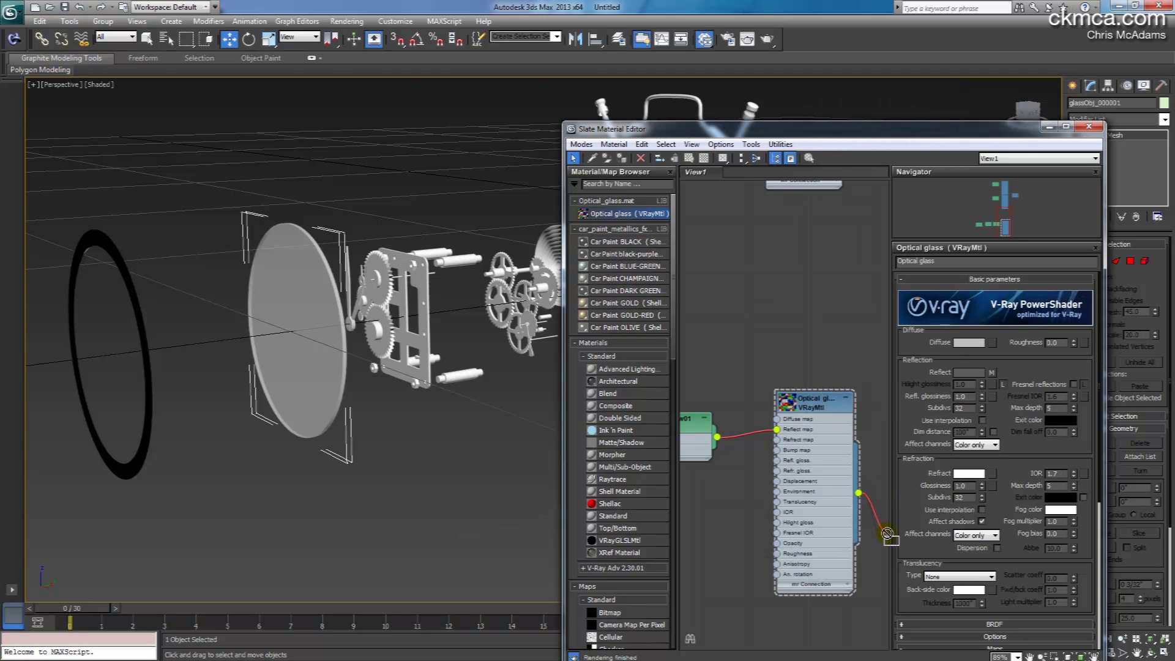
pyautogui.moveTo(886, 533); pyautogui.dragTo(296, 315)
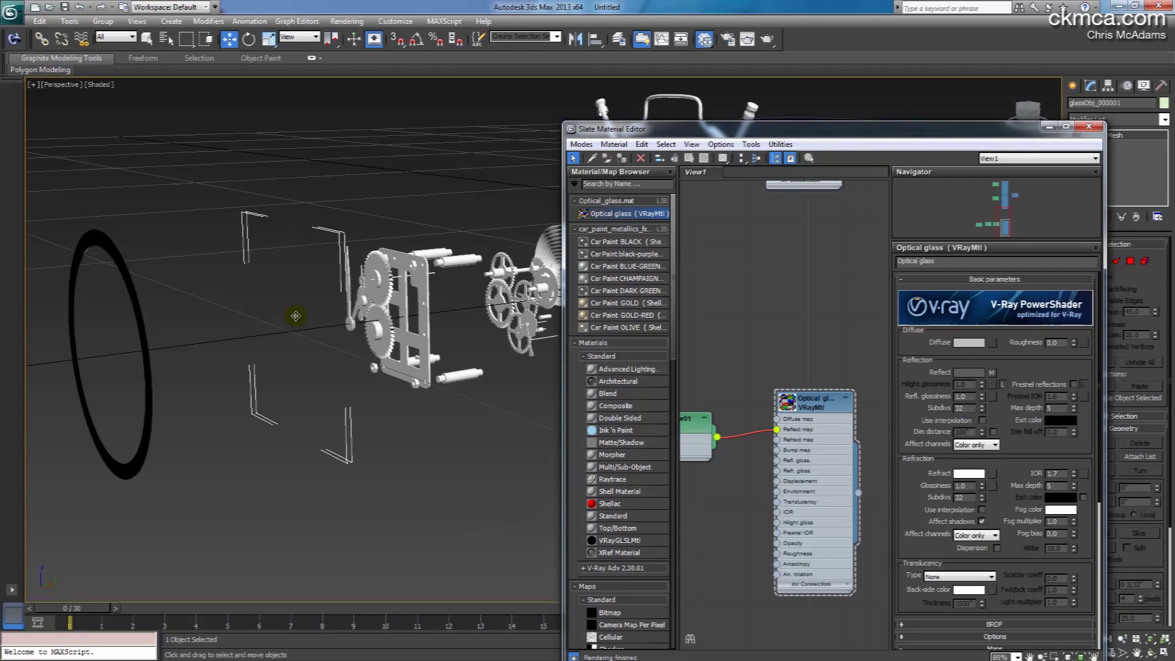
pyautogui.click(283, 204)
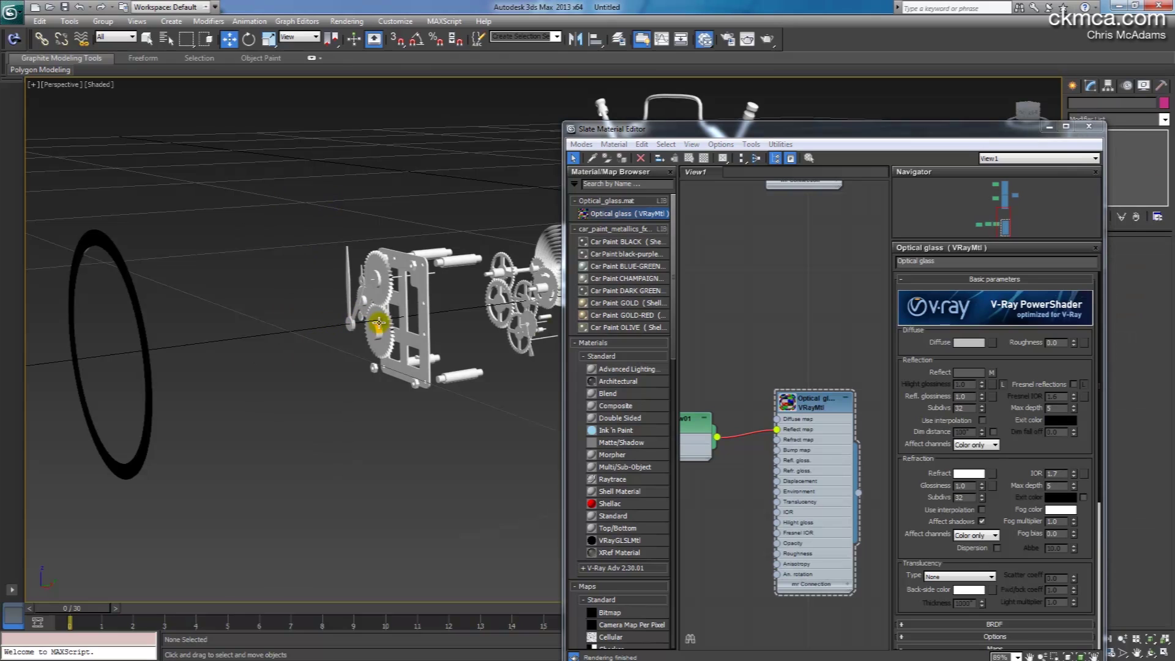
# - Load the Aluminium - Brushed material library from the HQ Brushed Aluminium folder inside the vray-materials.de metal folder
pyautogui.scroll(-5, 753, 277)
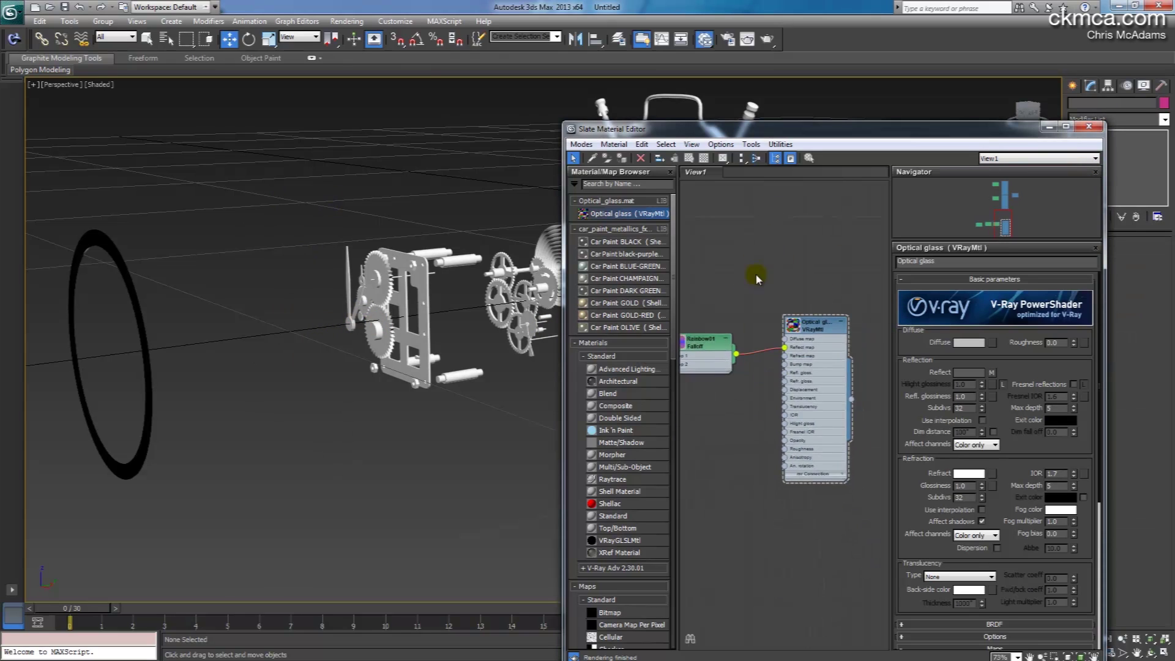
pyautogui.scroll(-3, 748, 378)
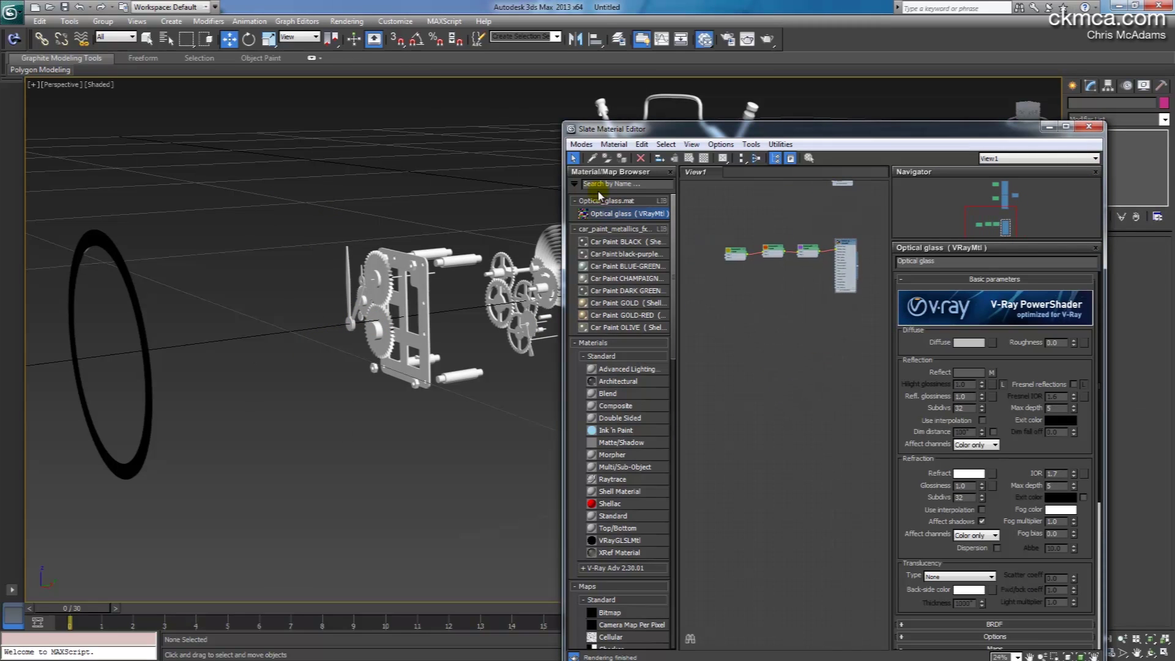
pyautogui.click(575, 185)
pyautogui.click(607, 227)
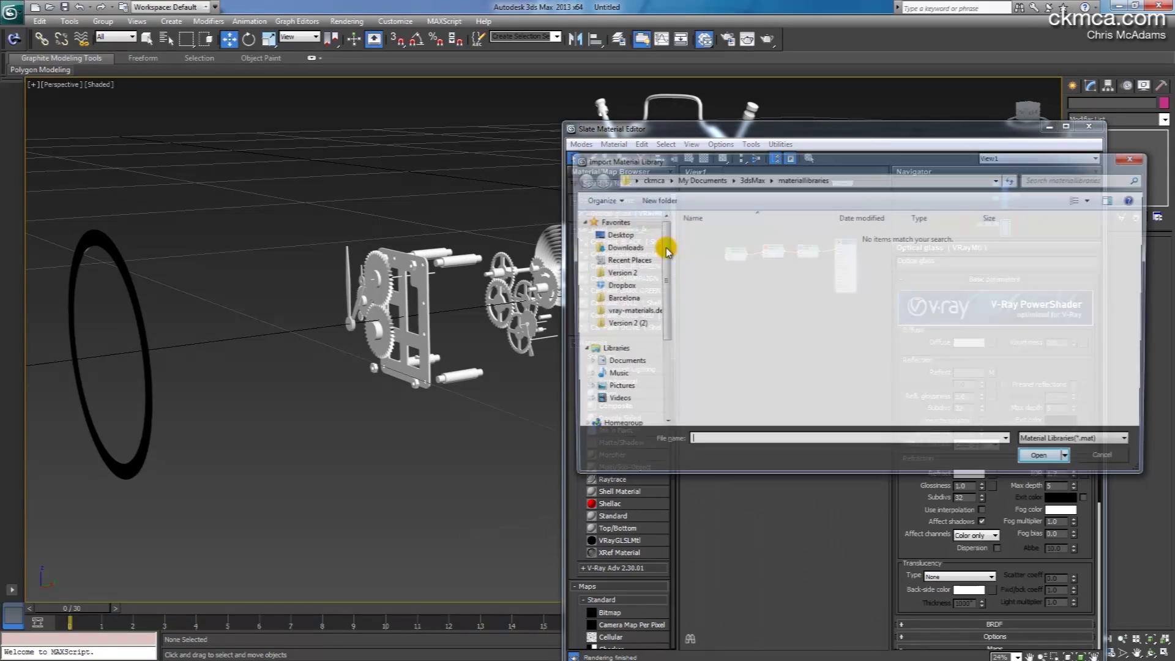
pyautogui.click(636, 310)
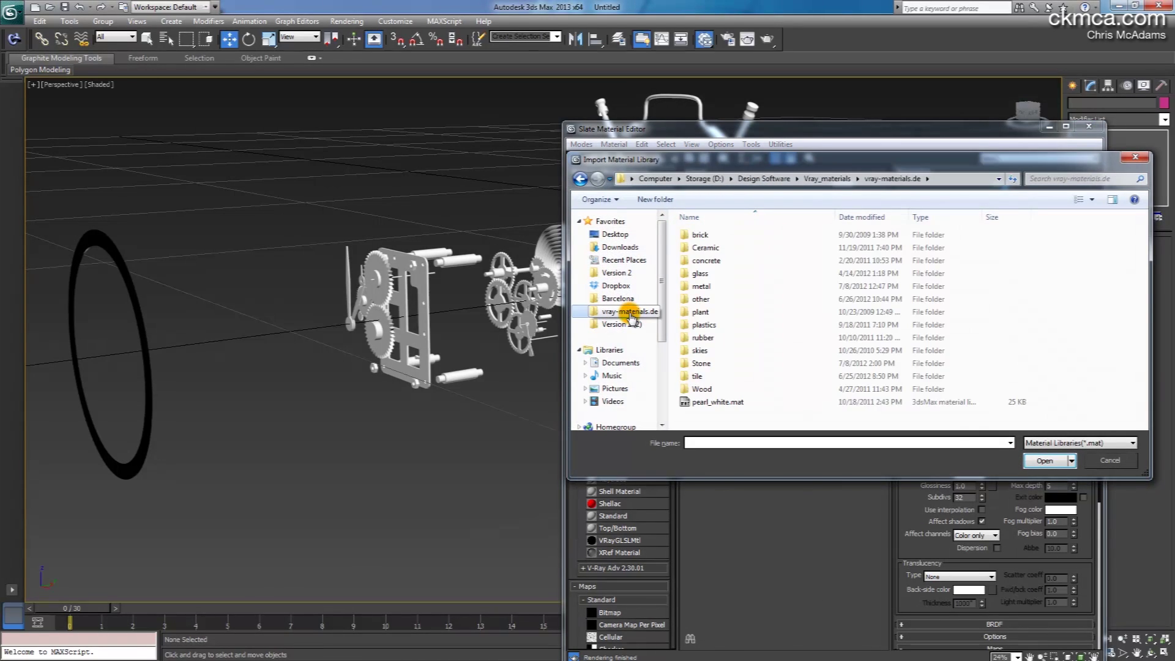
pyautogui.doubleClick(719, 286)
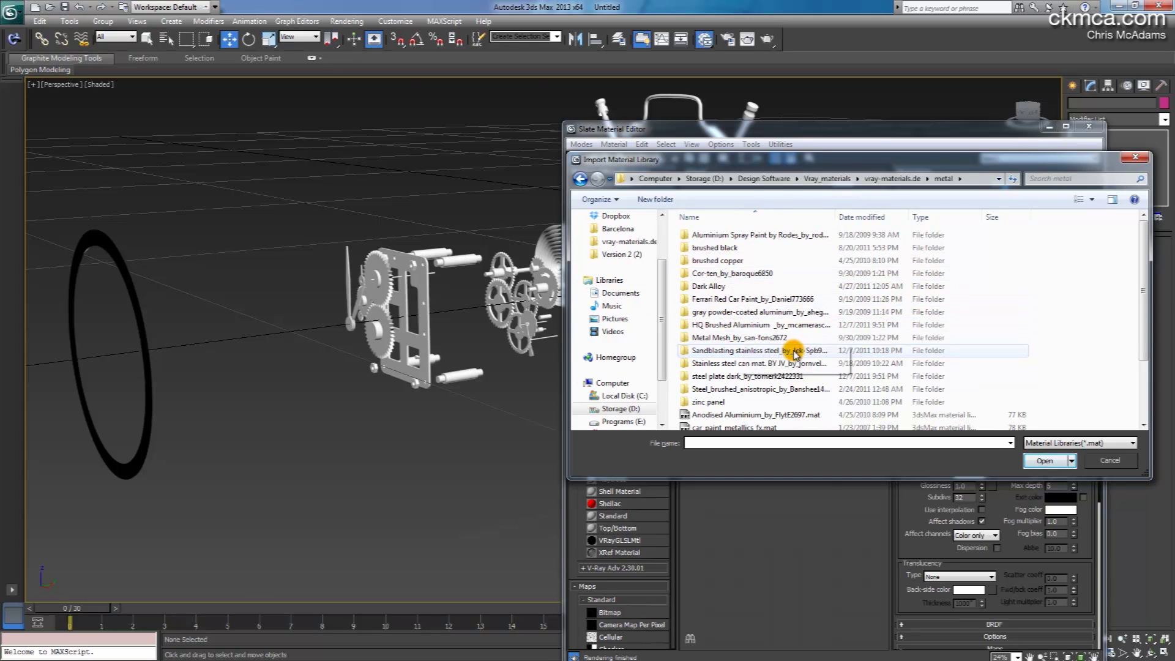
pyautogui.doubleClick(726, 329)
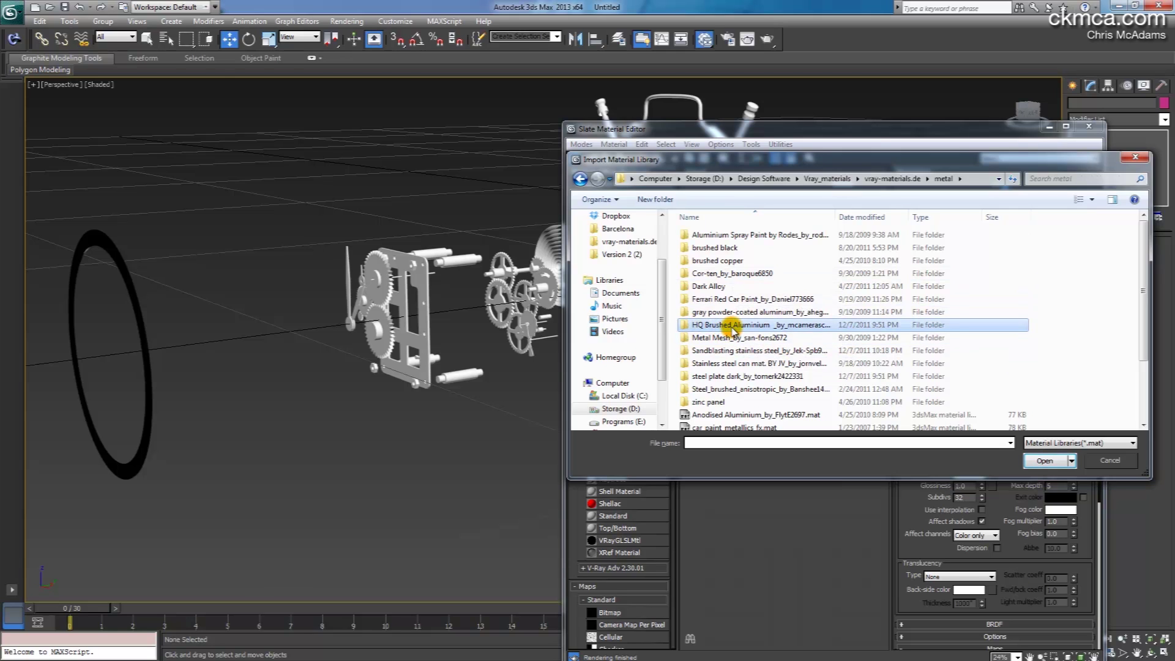
pyautogui.doubleClick(695, 234)
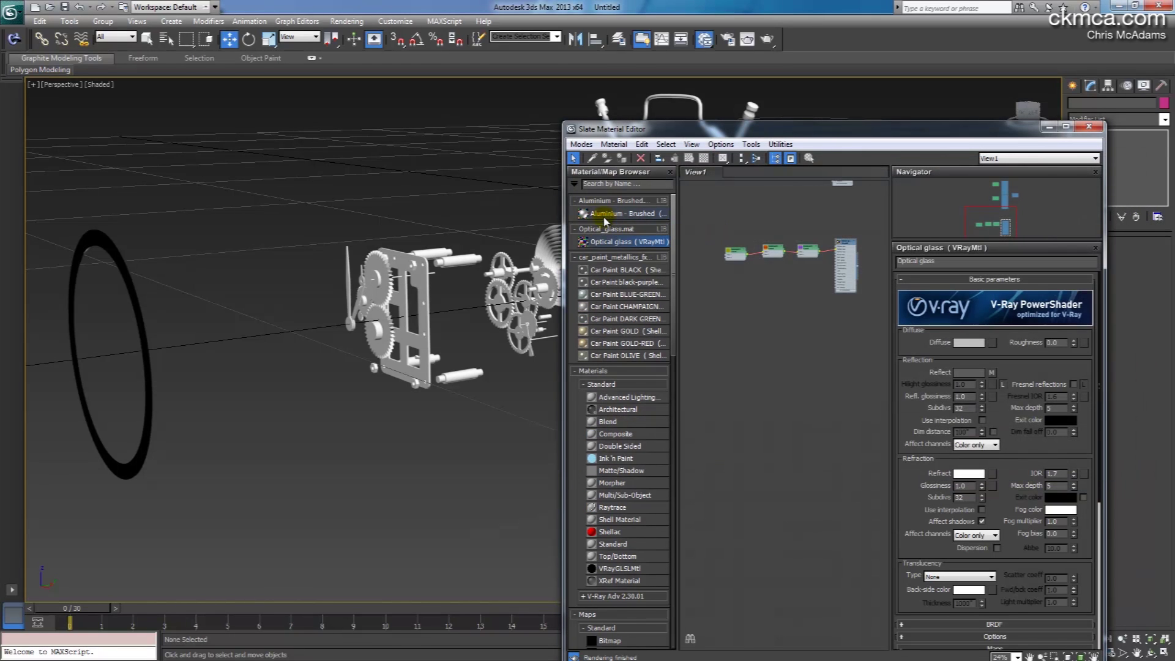
# - Add the Aluminium - Brushed material to the node view below the Optical glass nodes
pyautogui.moveTo(584, 216)
pyautogui.mouseDown()
pyautogui.moveTo(857, 356)
pyautogui.moveTo(846, 355)
pyautogui.mouseUp()
pyautogui.scroll(4, 747, 367)
pyautogui.scroll(2, 747, 367)
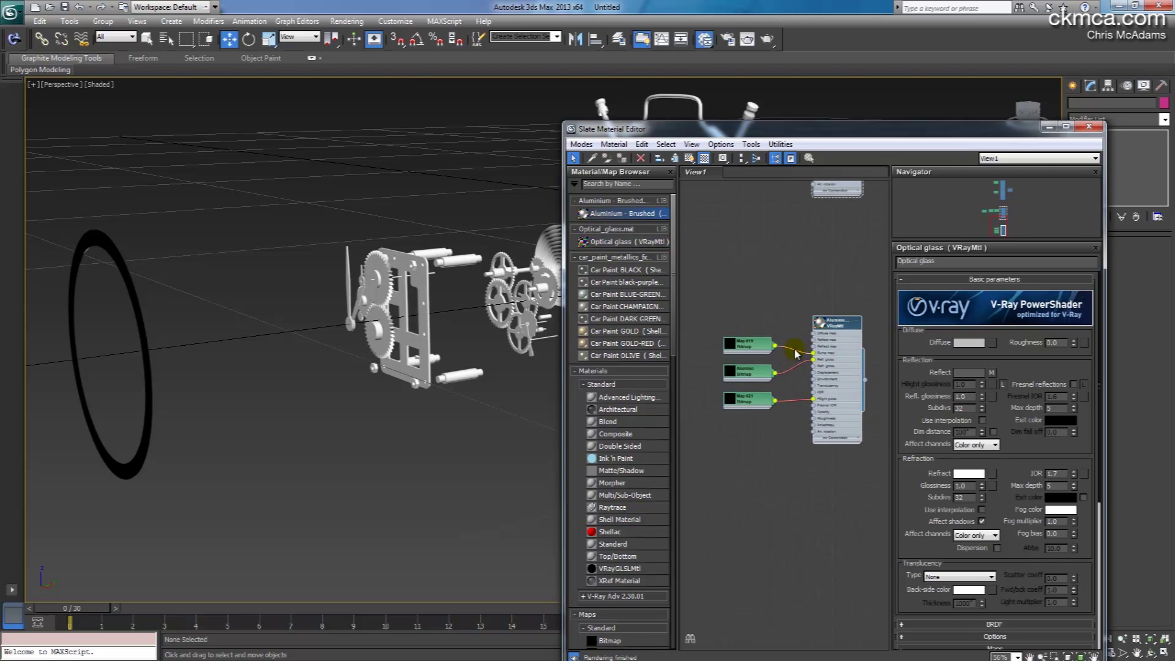
pyautogui.moveTo(804, 303); pyautogui.dragTo(835, 303)
# - Examine the three bitmap nodes feeding the Aluminium - Brushed material and review the map slots in the material's parameters
pyautogui.click(724, 320)
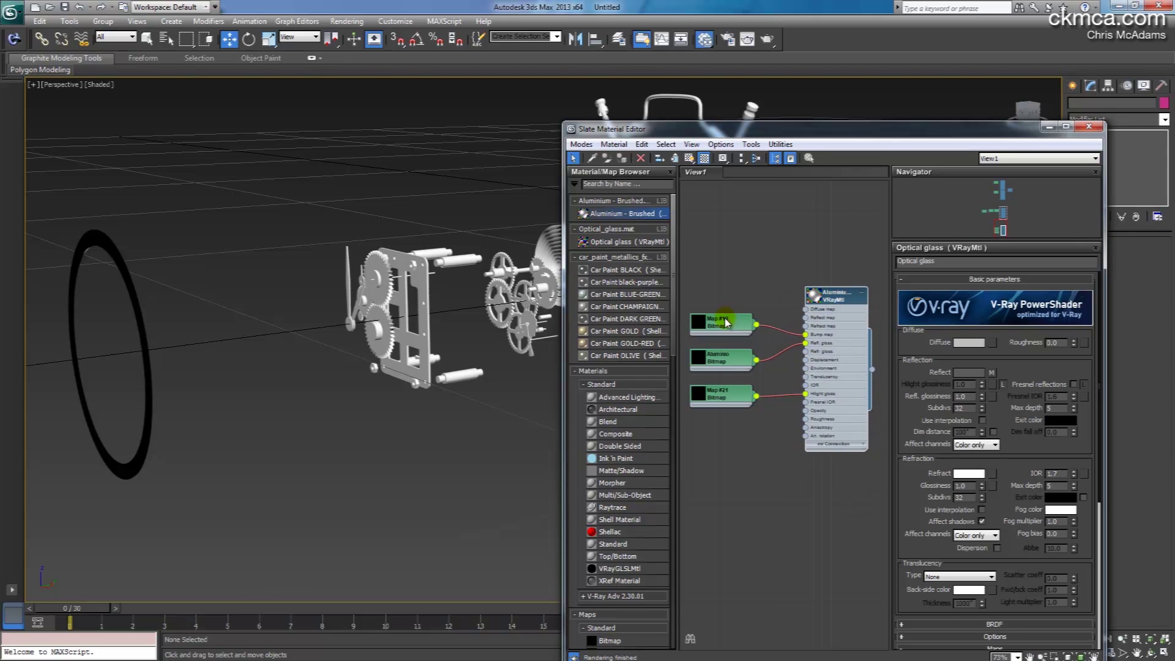
pyautogui.click(721, 357)
pyautogui.click(716, 395)
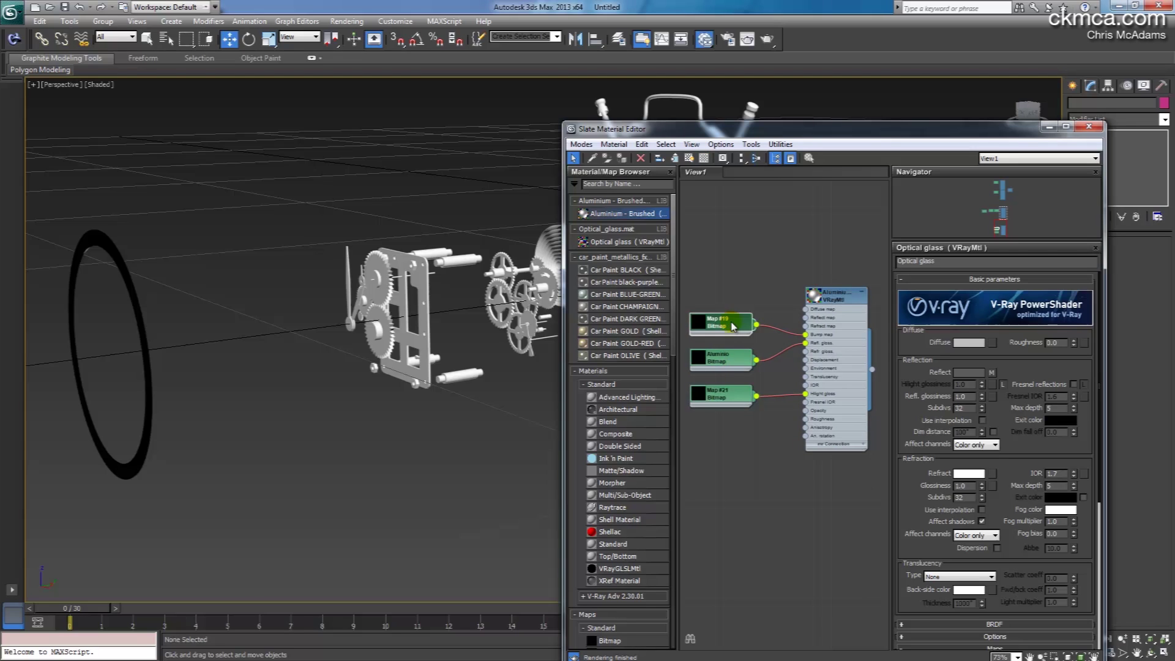
pyautogui.click(740, 398)
pyautogui.scroll(2, 826, 343)
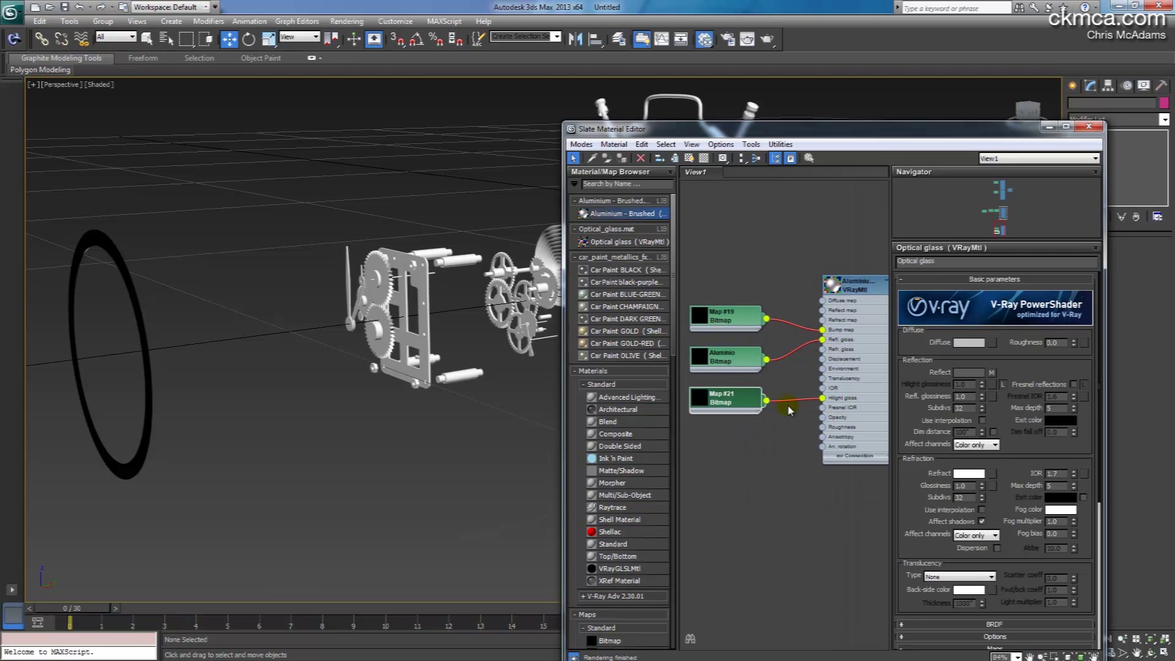
pyautogui.doubleClick(857, 283)
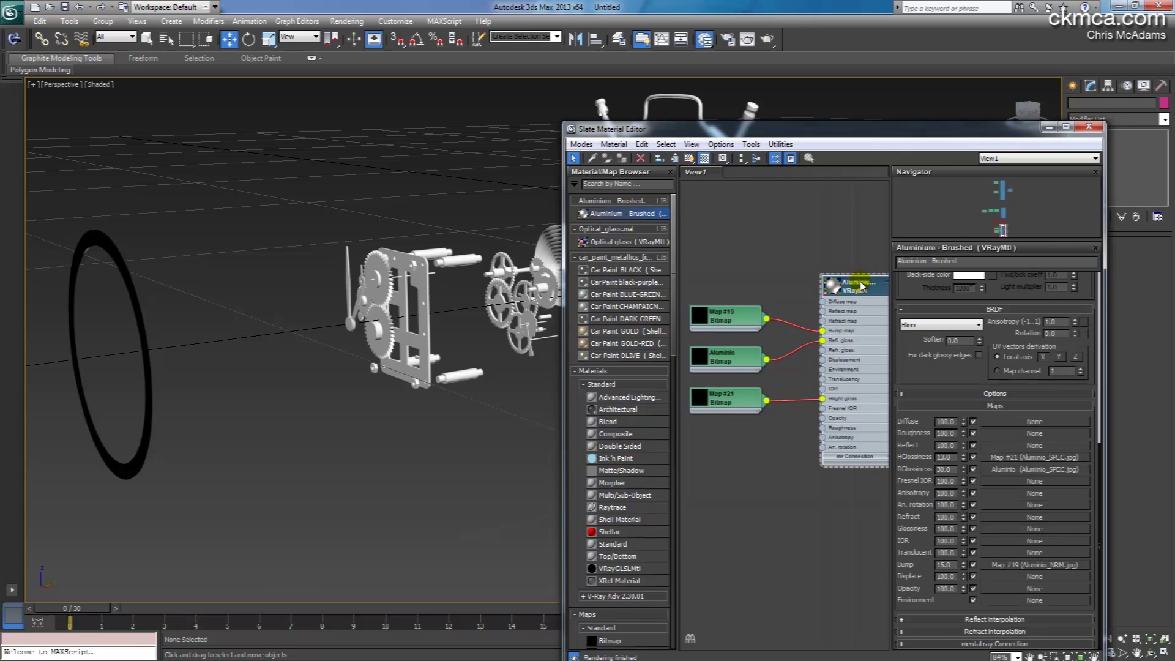
pyautogui.moveTo(868, 296); pyautogui.dragTo(857, 296)
# - Start relinking the Map #19 bitmap and browse to the Vray_materials folder inside Design Software on the D: drive
pyautogui.doubleClick(724, 318)
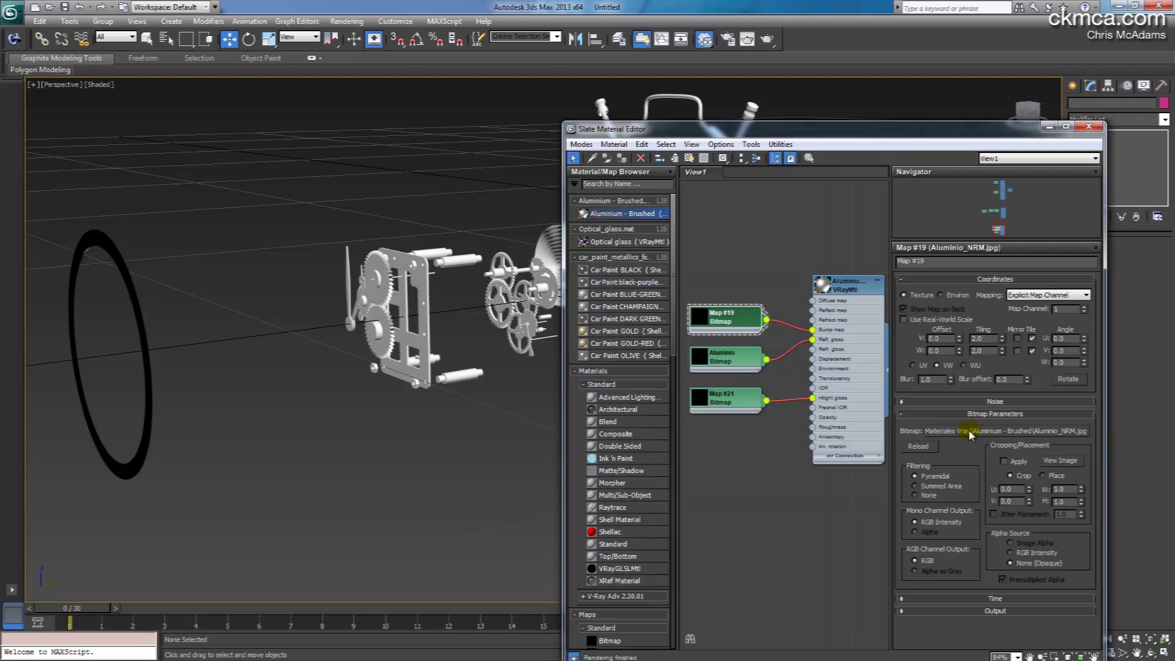
pyautogui.click(945, 430)
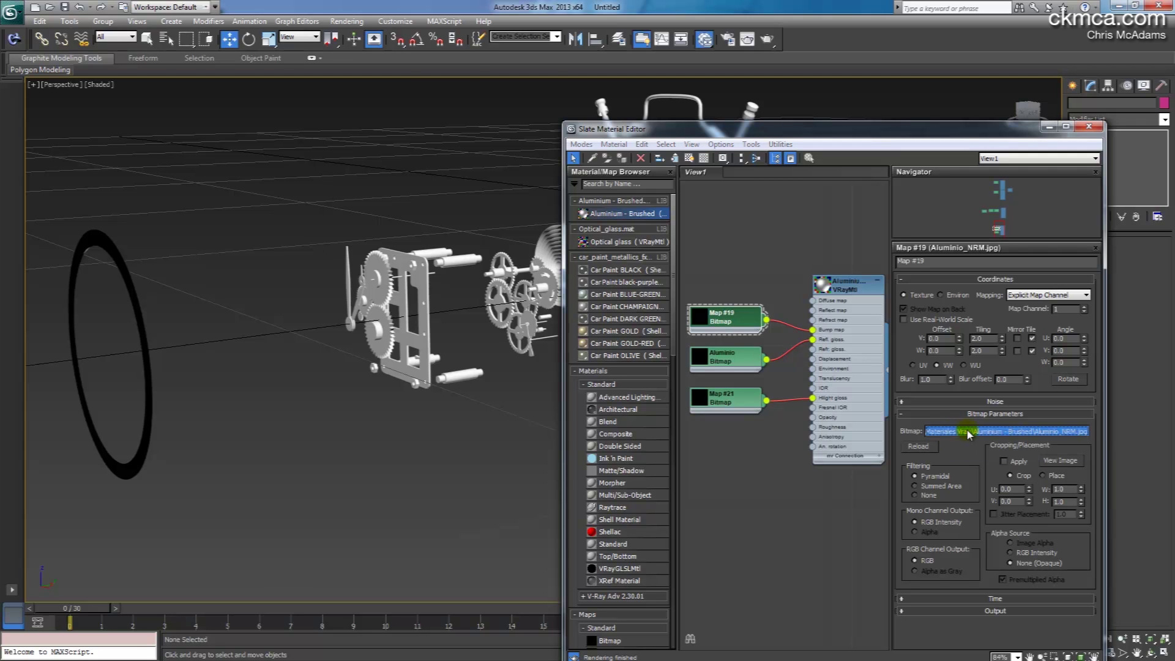
pyautogui.click(174, 48)
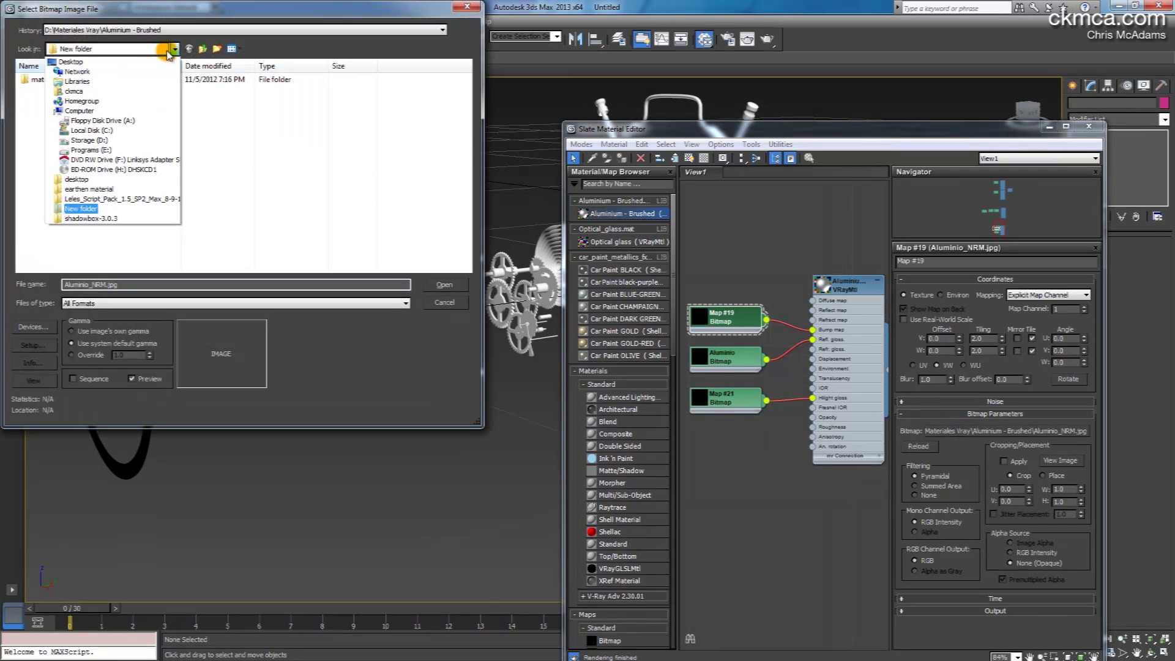
pyautogui.click(105, 140)
pyautogui.doubleClick(86, 149)
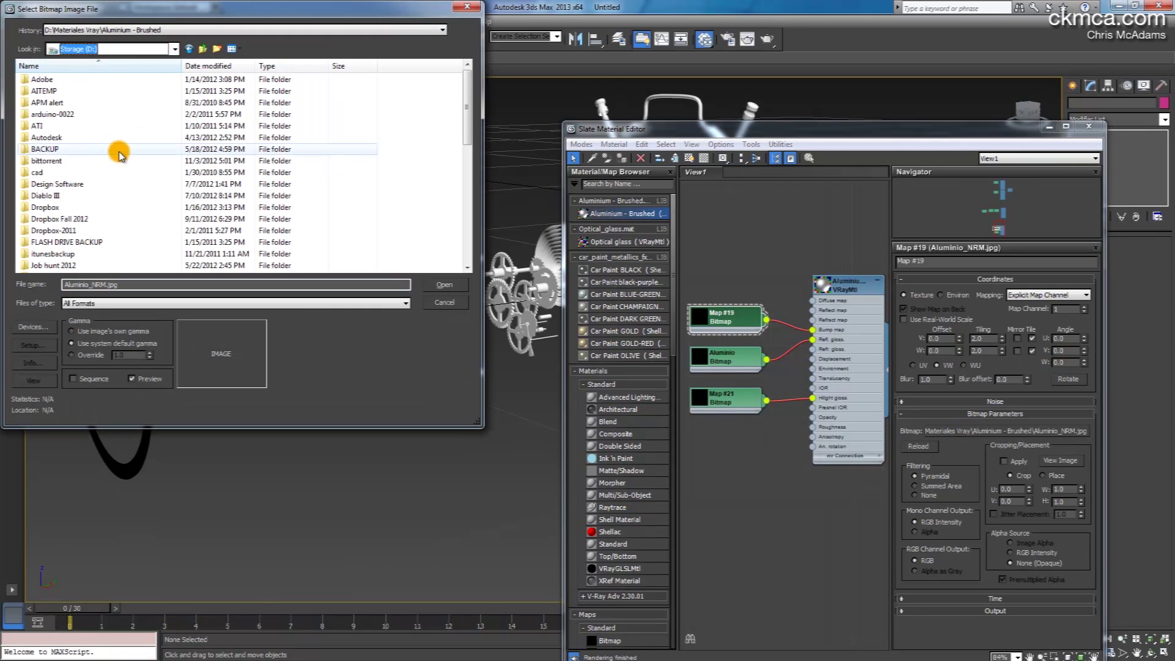
pyautogui.scroll(-10, 83, 202)
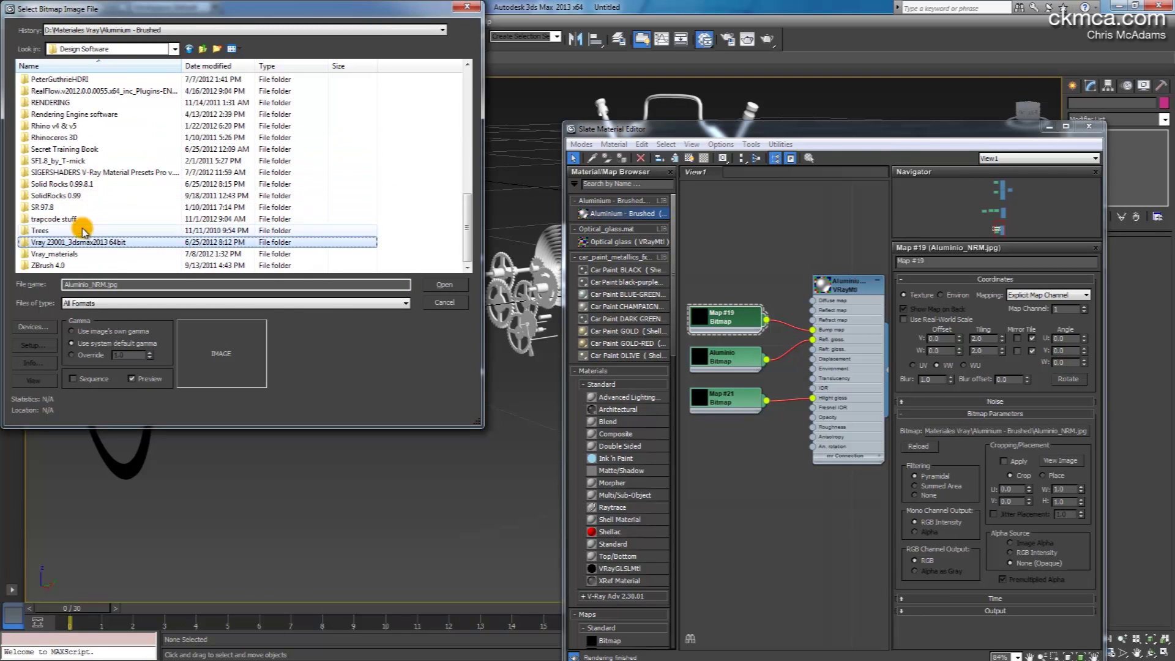
pyautogui.doubleClick(78, 235)
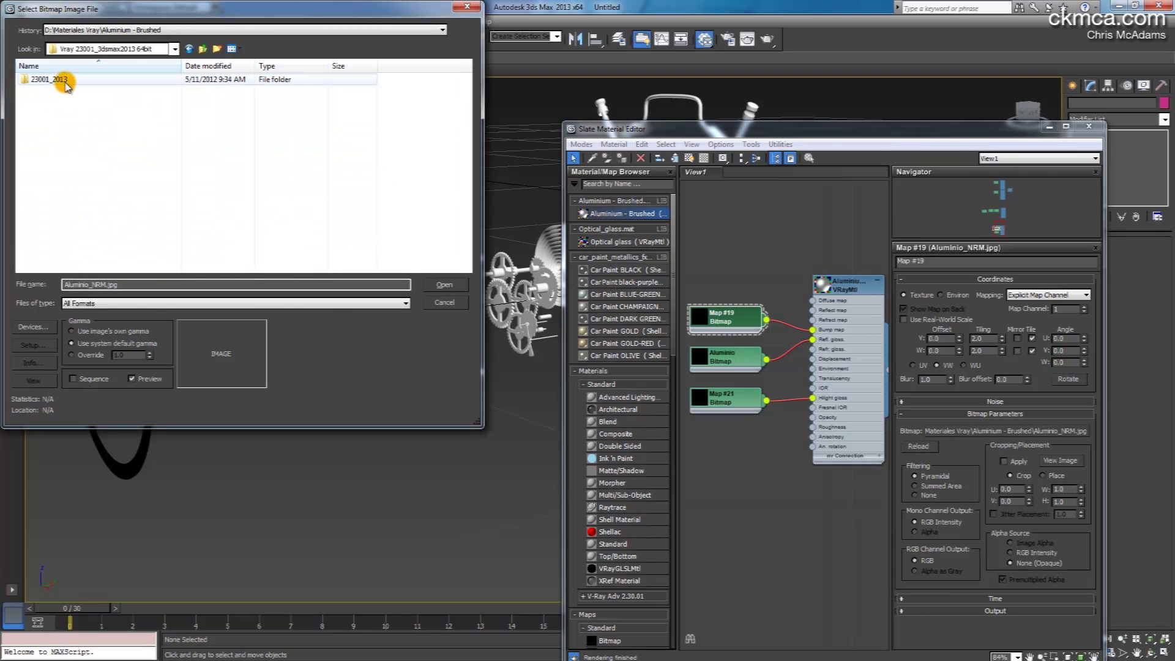
pyautogui.press('BackSpace')
pyautogui.doubleClick(78, 259)
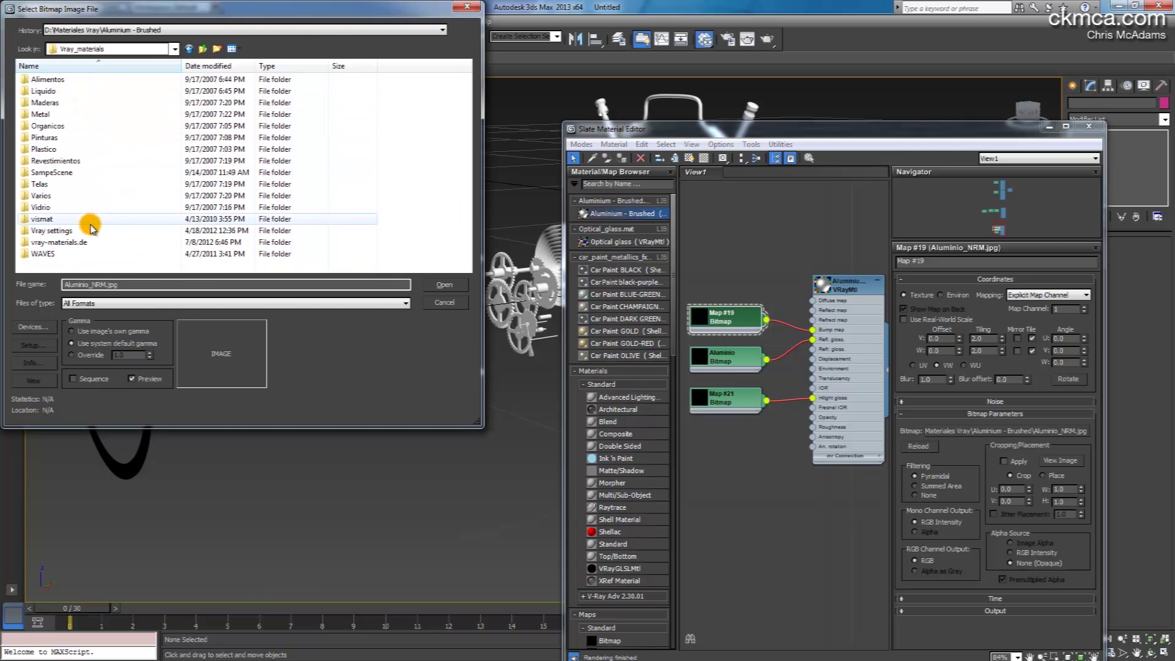
# - Load Aluminio_NRM.jpg into Map #19 from the HQ Brushed Aluminium folder inside the vray-materials.de metal folder
pyautogui.doubleClick(72, 242)
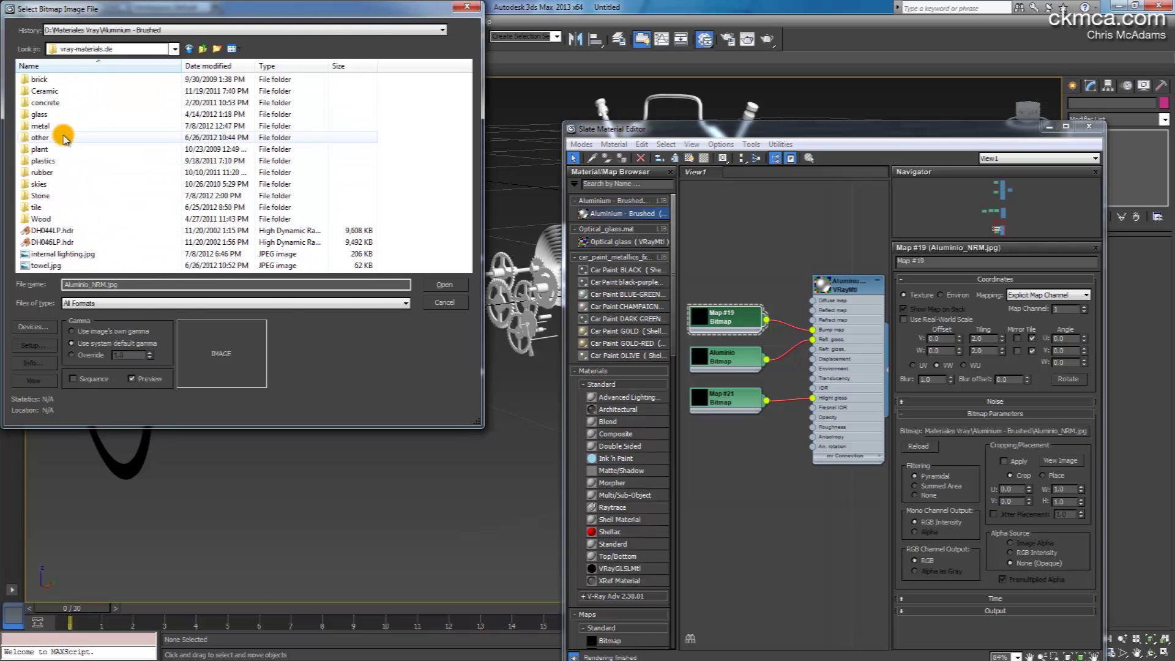
pyautogui.doubleClick(54, 127)
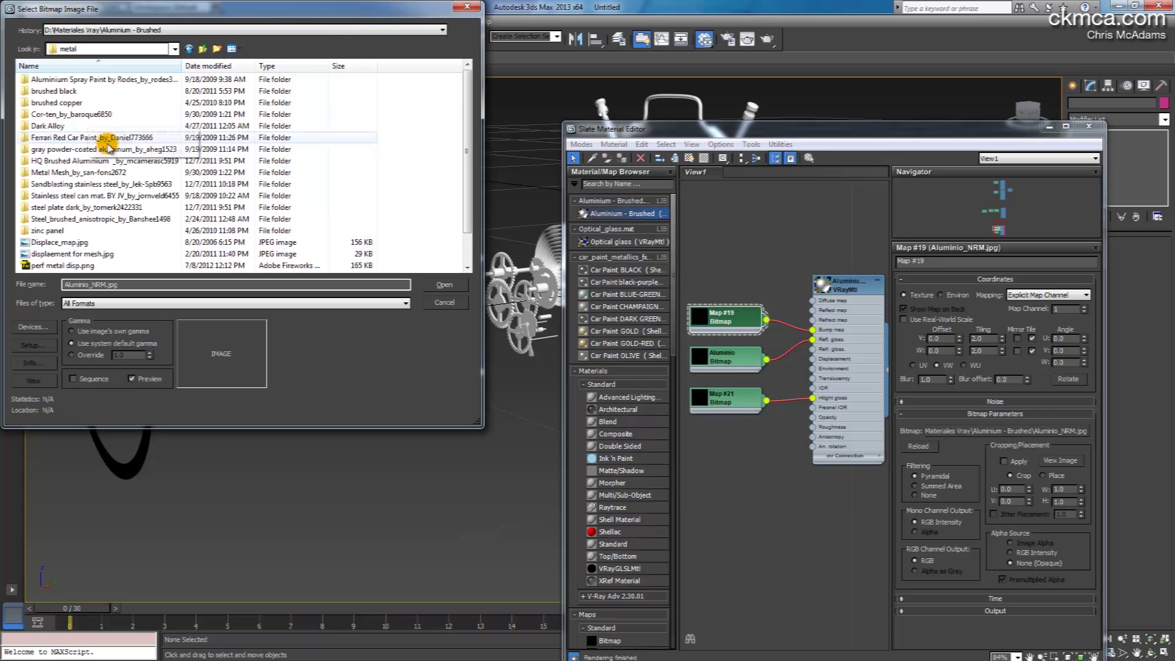
pyautogui.doubleClick(63, 161)
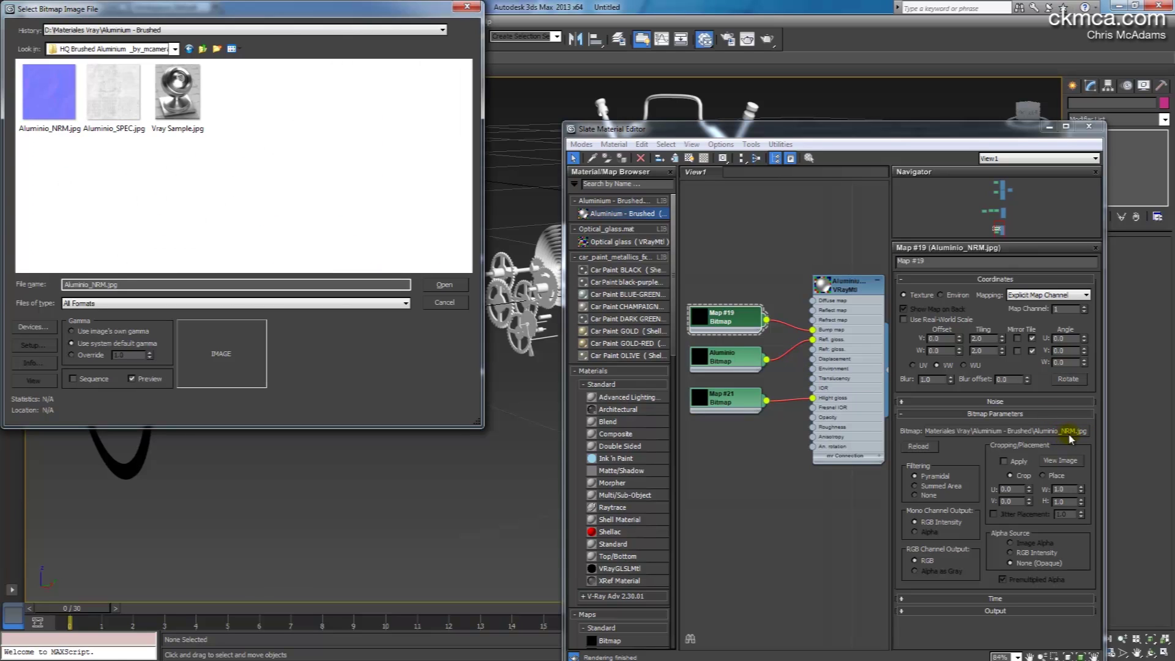
pyautogui.click(54, 97)
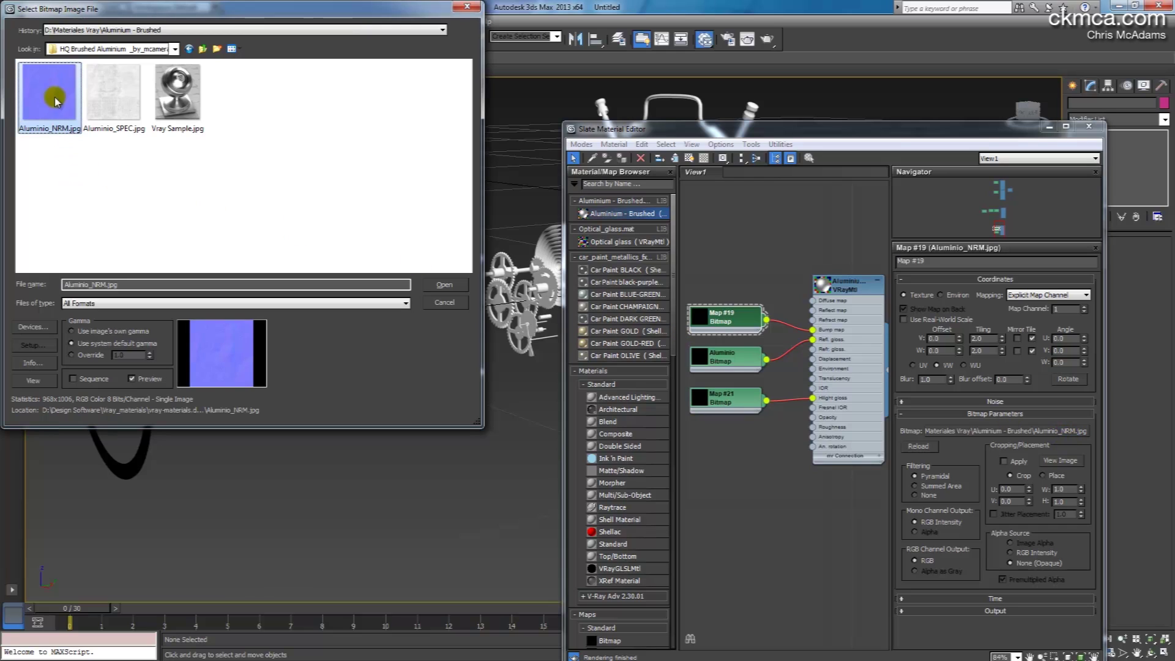
pyautogui.click(445, 285)
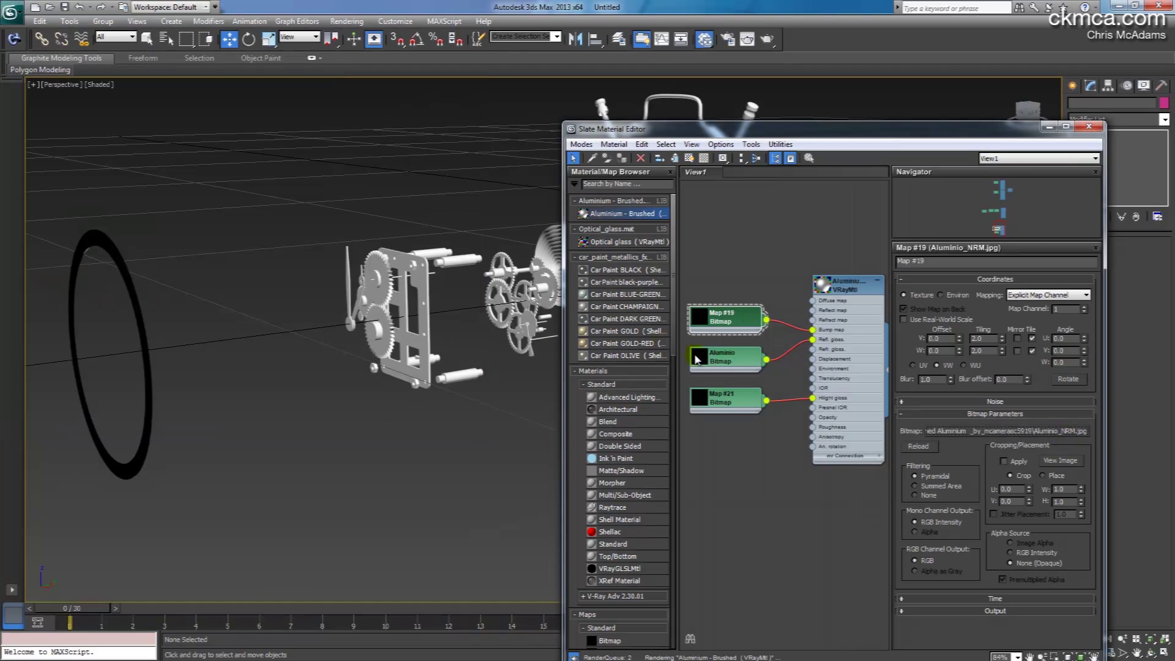
# - Relink the Aluminio and Map #21 bitmap nodes to Aluminio_SPEC.jpg in the HQ Brushed Aluminium folder
pyautogui.doubleClick(730, 363)
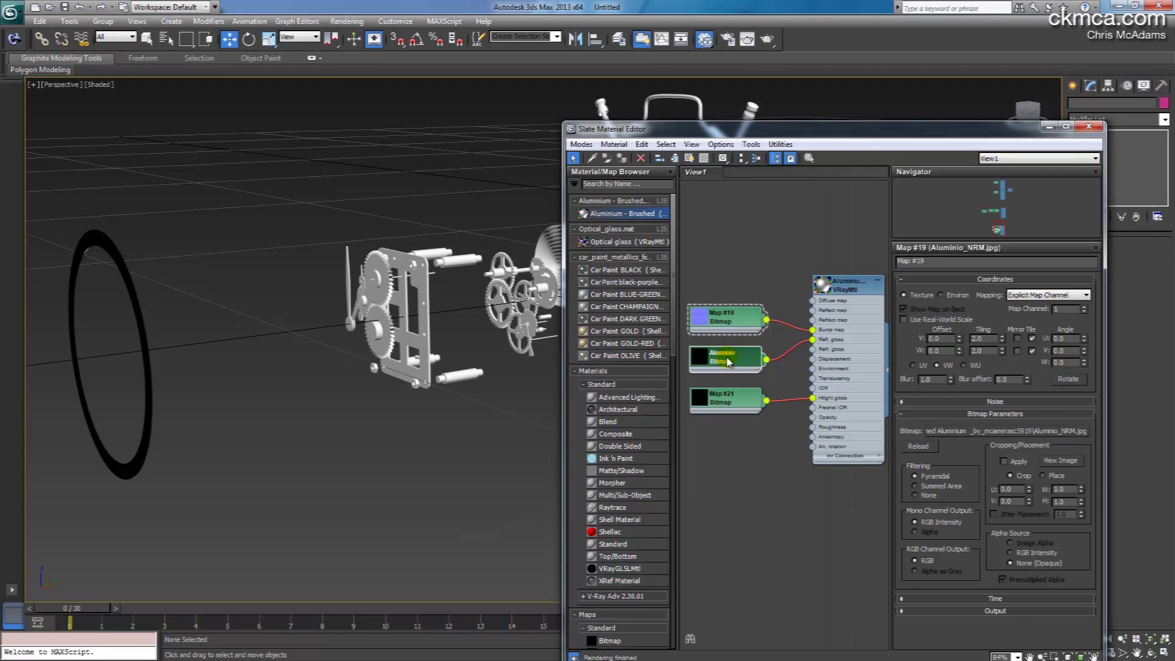
pyautogui.click(1028, 431)
pyautogui.click(445, 286)
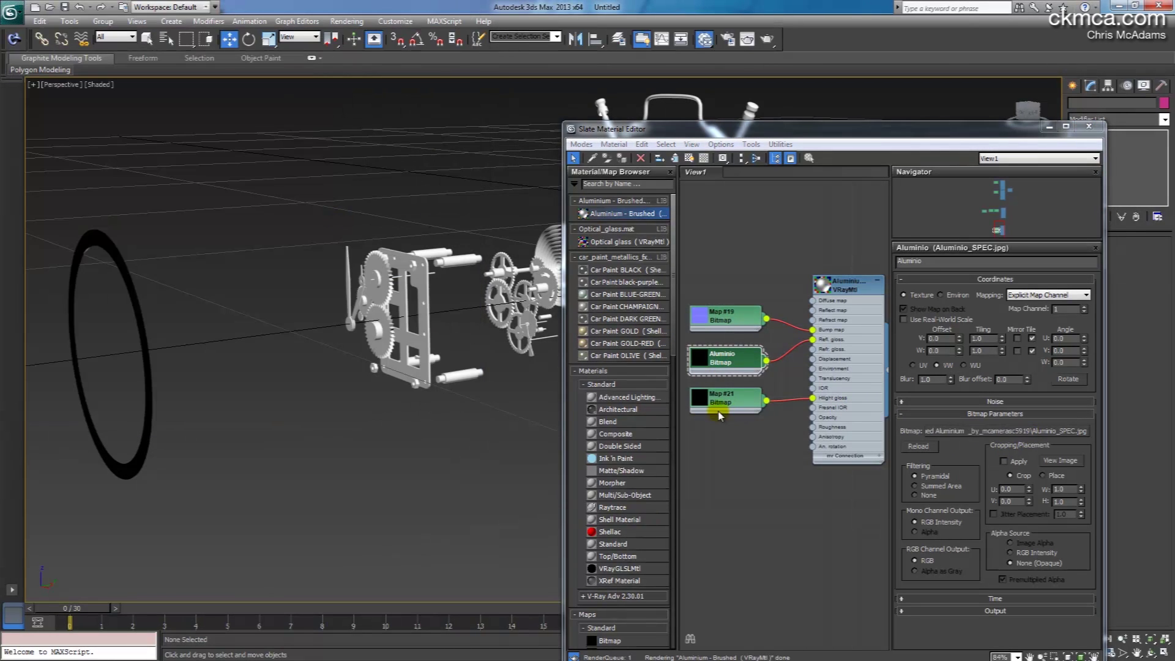
pyautogui.doubleClick(734, 404)
pyautogui.click(1057, 431)
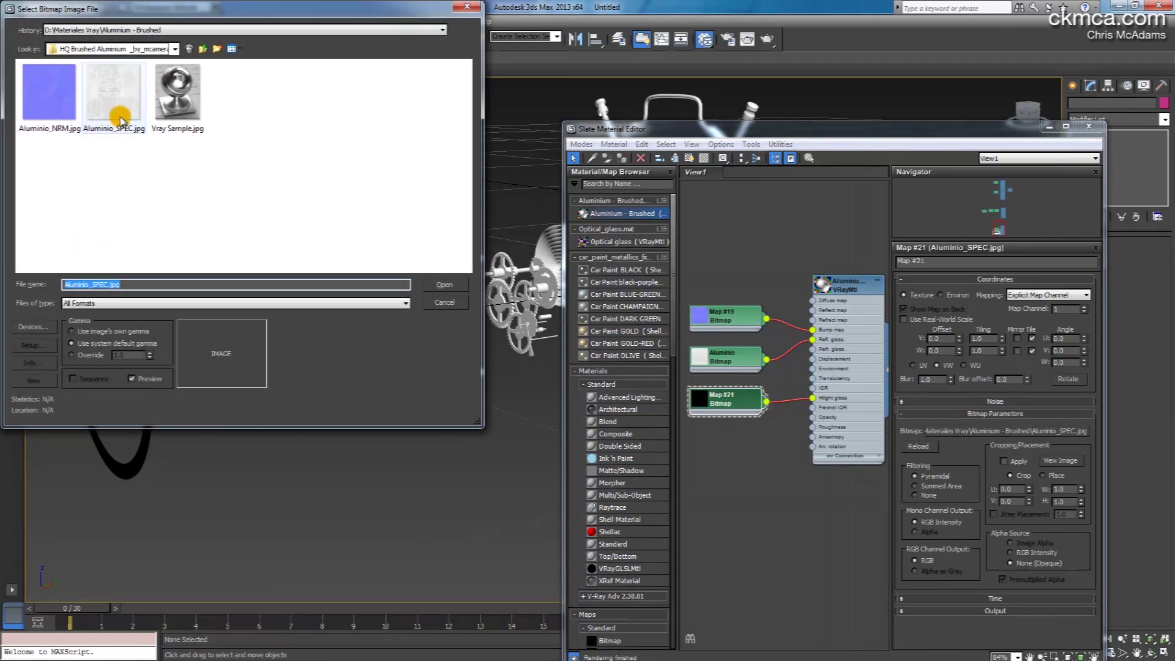
pyautogui.click(116, 110)
pyautogui.click(445, 285)
# - Check the Aluminium - Brushed material in an enlarged preview window and close the preview
pyautogui.rightClick(848, 285)
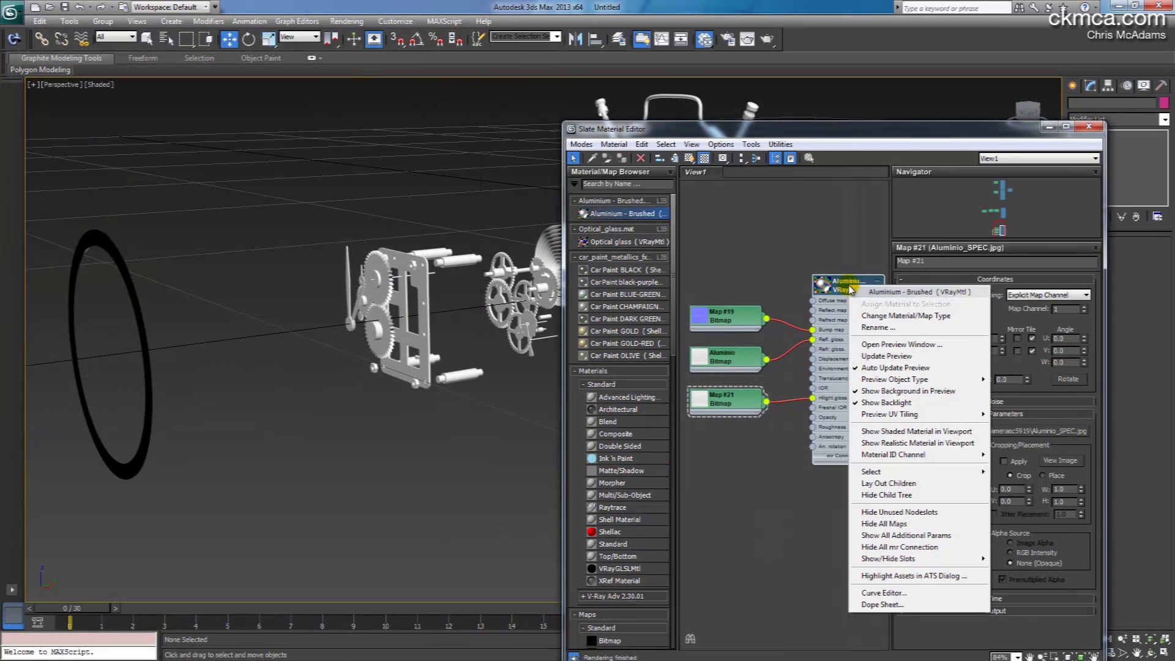
pyautogui.click(905, 346)
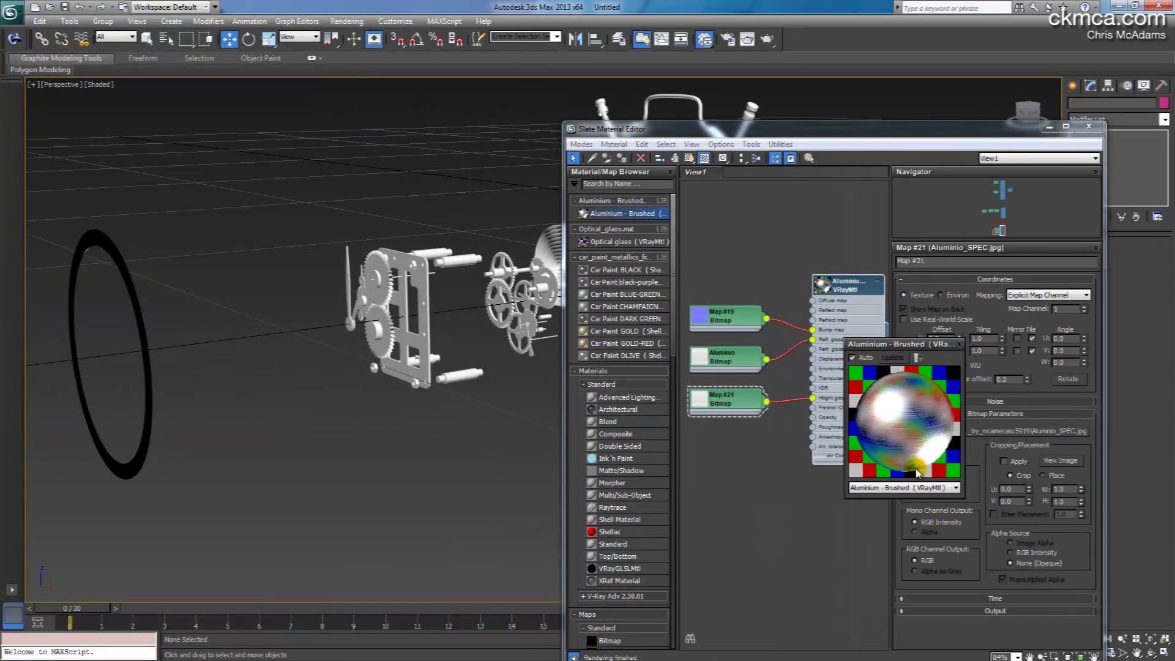
pyautogui.click(959, 343)
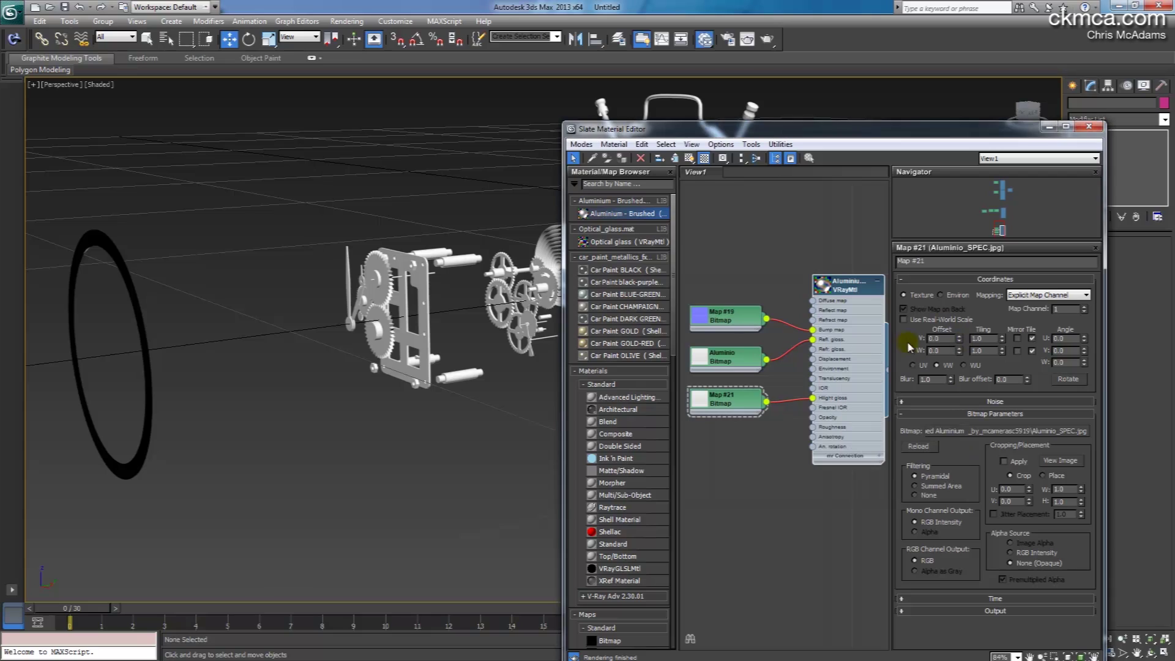
# - Select all scene objects whose names start with "sil" and assign the Aluminium - Brushed material to them
pyautogui.click(166, 40)
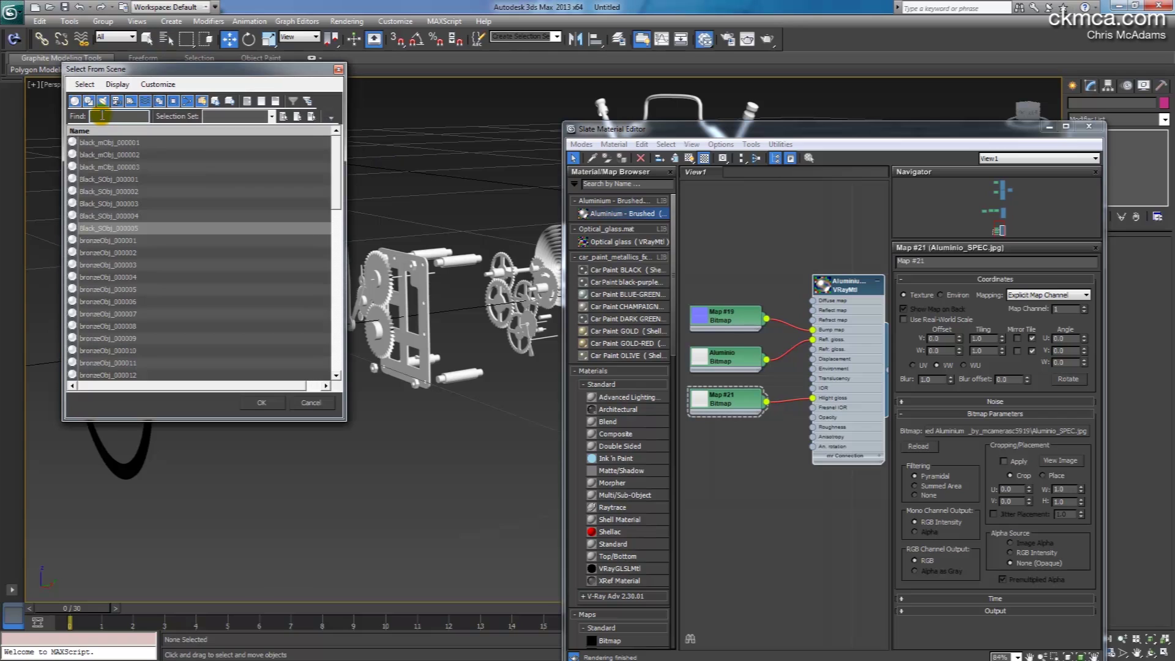
pyautogui.write('sil')
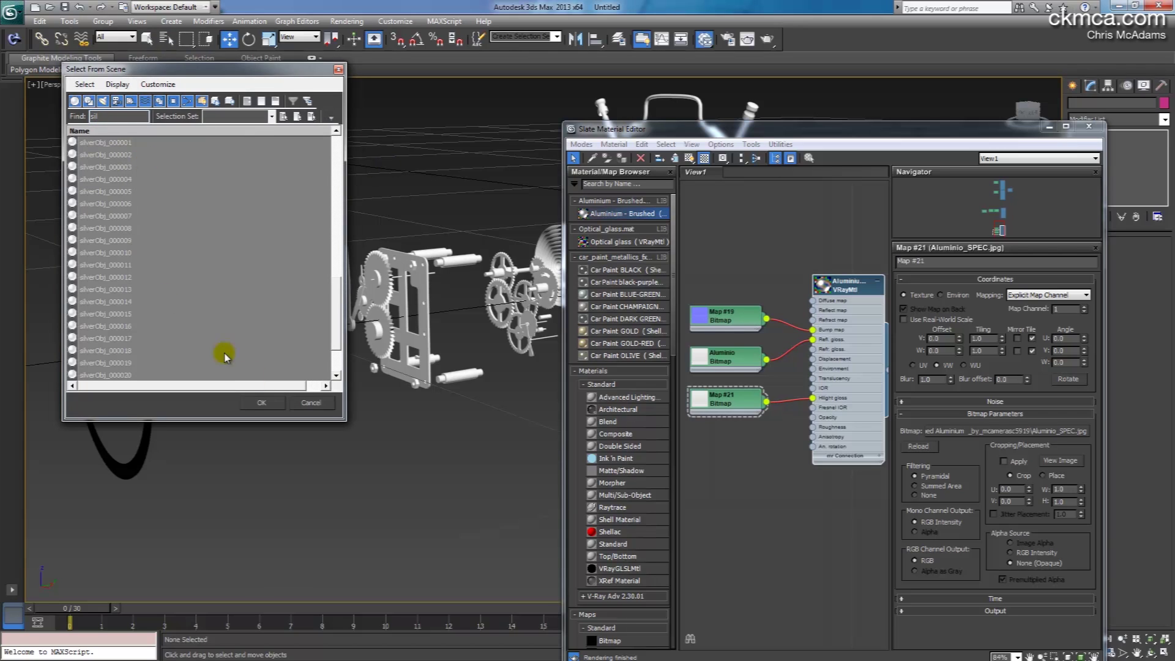
pyautogui.click(264, 403)
pyautogui.rightClick(855, 287)
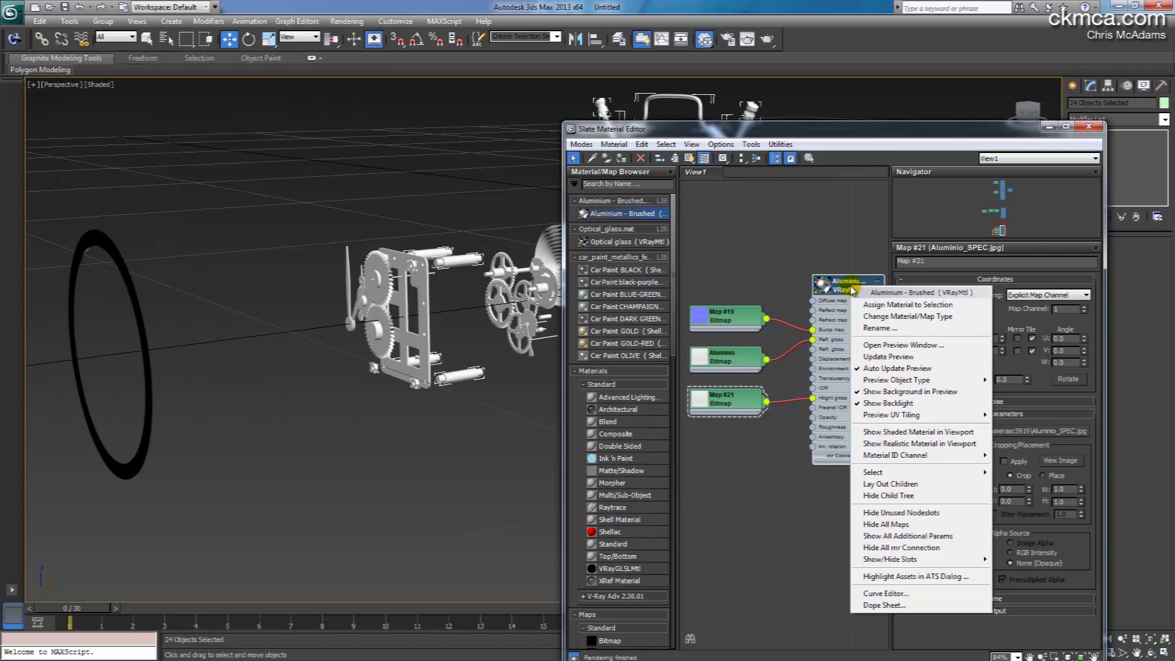
pyautogui.click(887, 306)
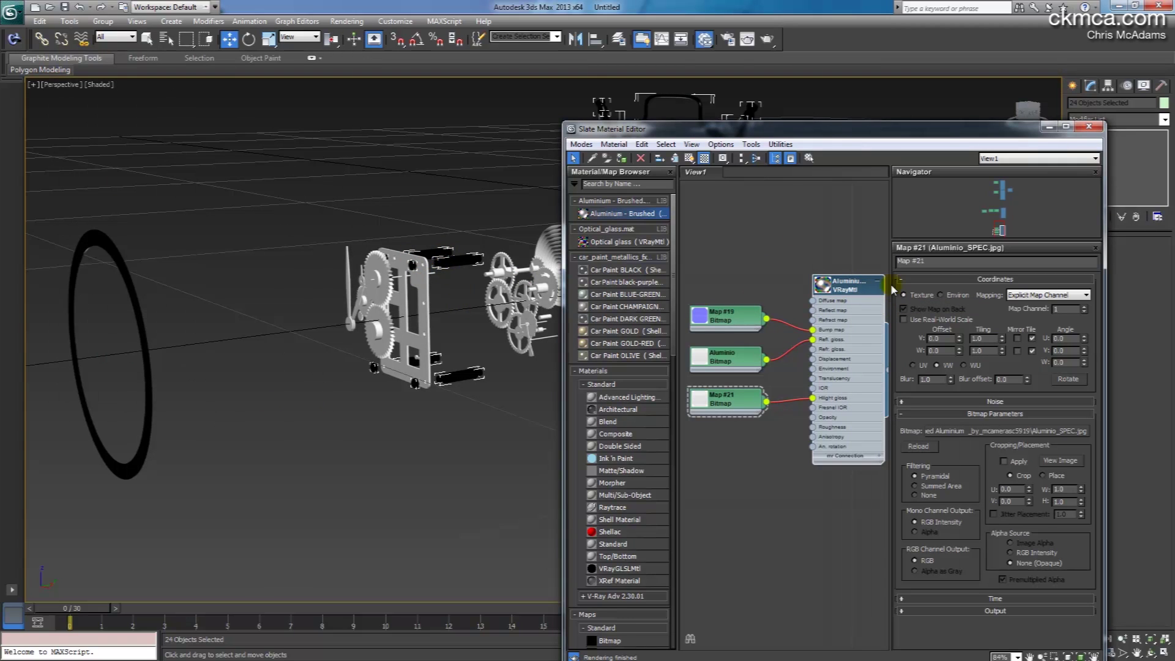
# - Show the Aluminium - Brushed material in the viewport as shaded, then switch it to the realistic material display
pyautogui.moveTo(854, 283); pyautogui.dragTo(833, 286)
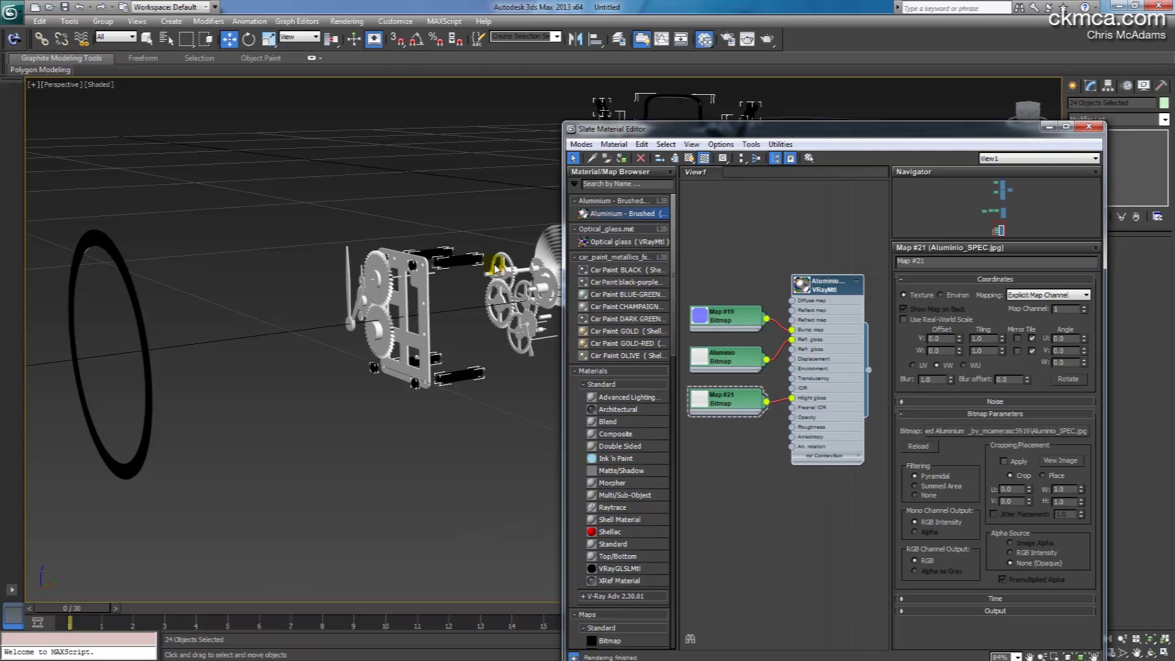
pyautogui.click(838, 293)
pyautogui.rightClick(822, 283)
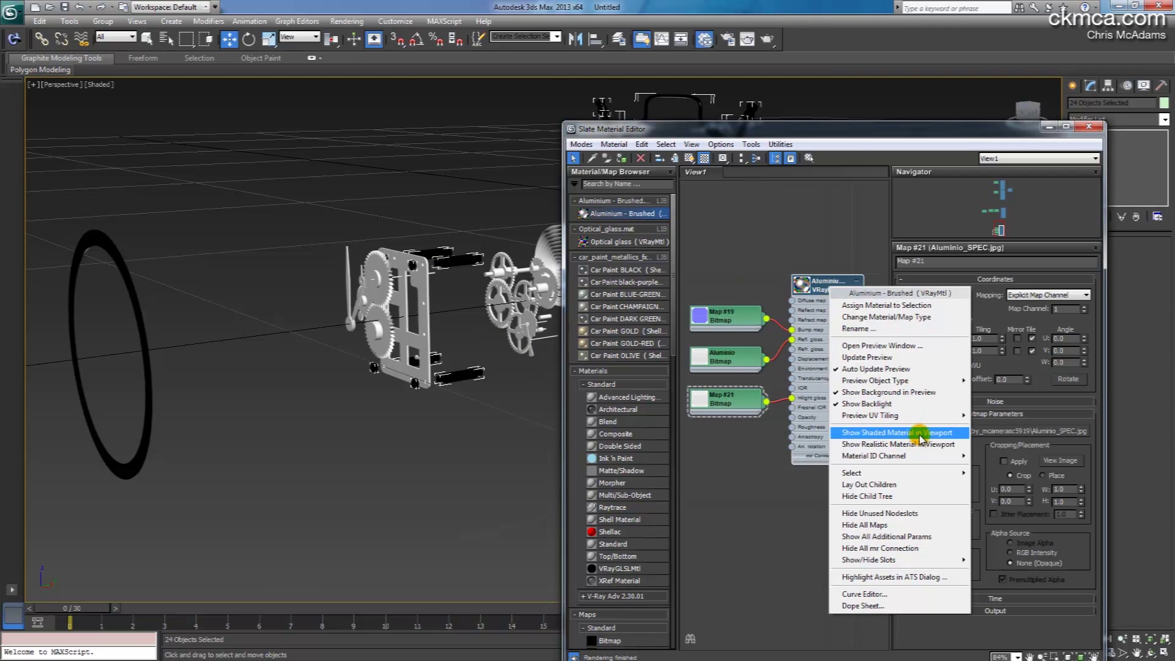
pyautogui.click(890, 433)
pyautogui.rightClick(826, 289)
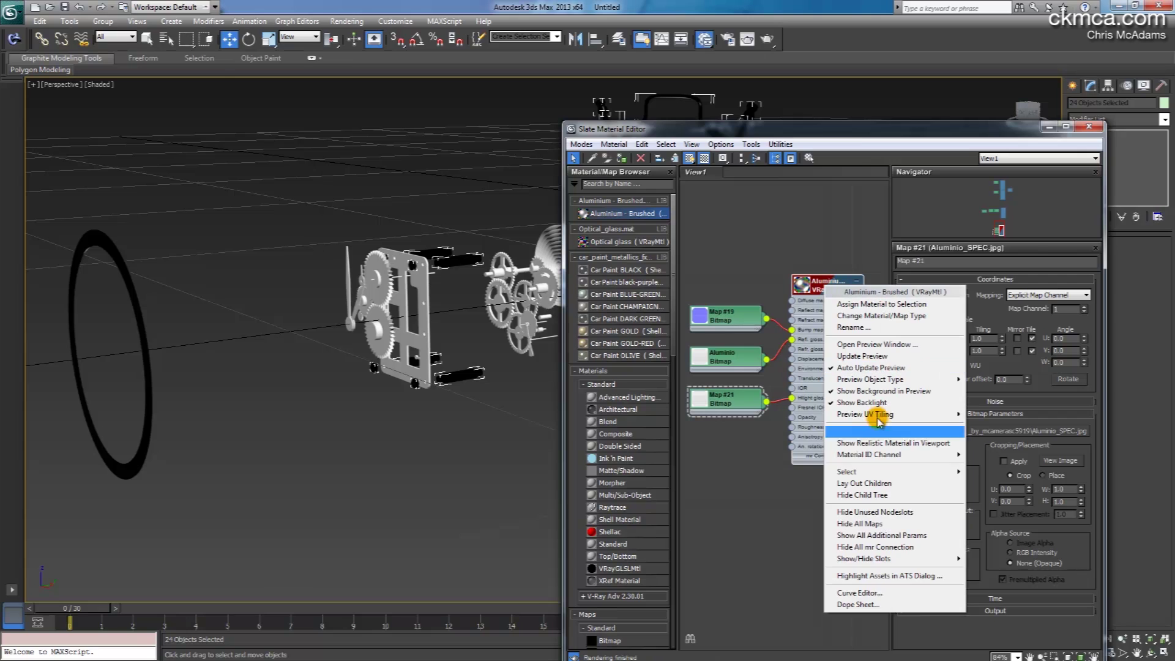
pyautogui.click(879, 446)
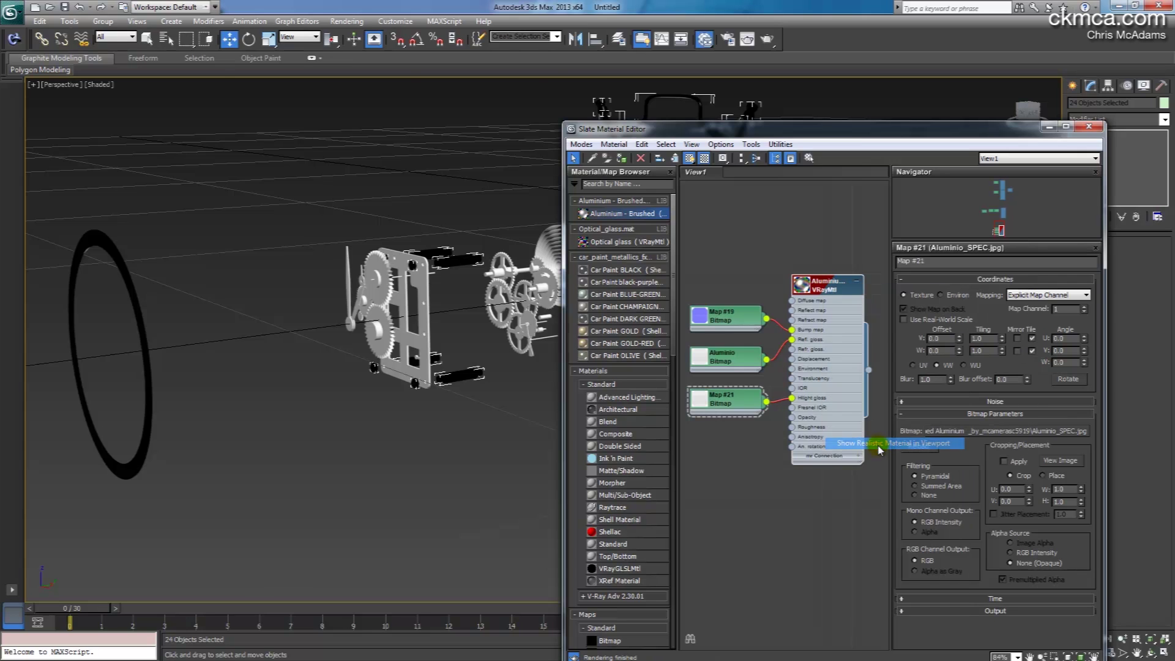
pyautogui.rightClick(825, 285)
pyautogui.click(807, 231)
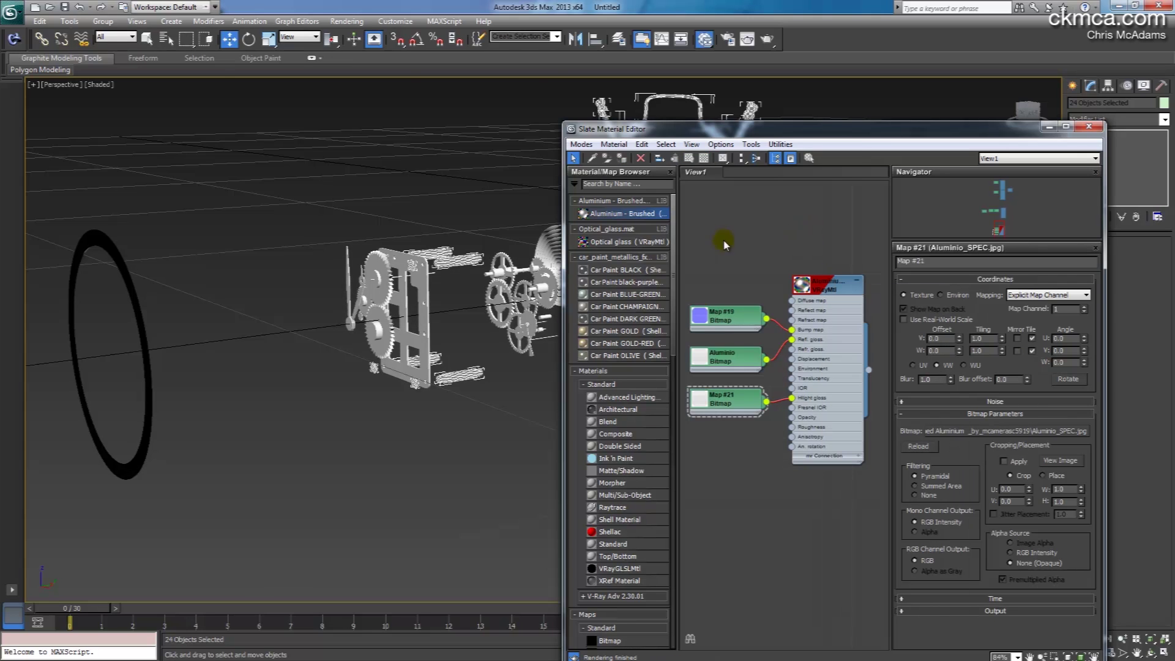
# - Set the perspective viewport's shading to Realistic and inspect the brushed aluminium spacer rods up close
pyautogui.keyDown('alt'); pyautogui.moveTo(489, 200); pyautogui.dragTo(452, 235, button='middle'); pyautogui.keyUp('alt')
pyautogui.scroll(5, 488, 200)
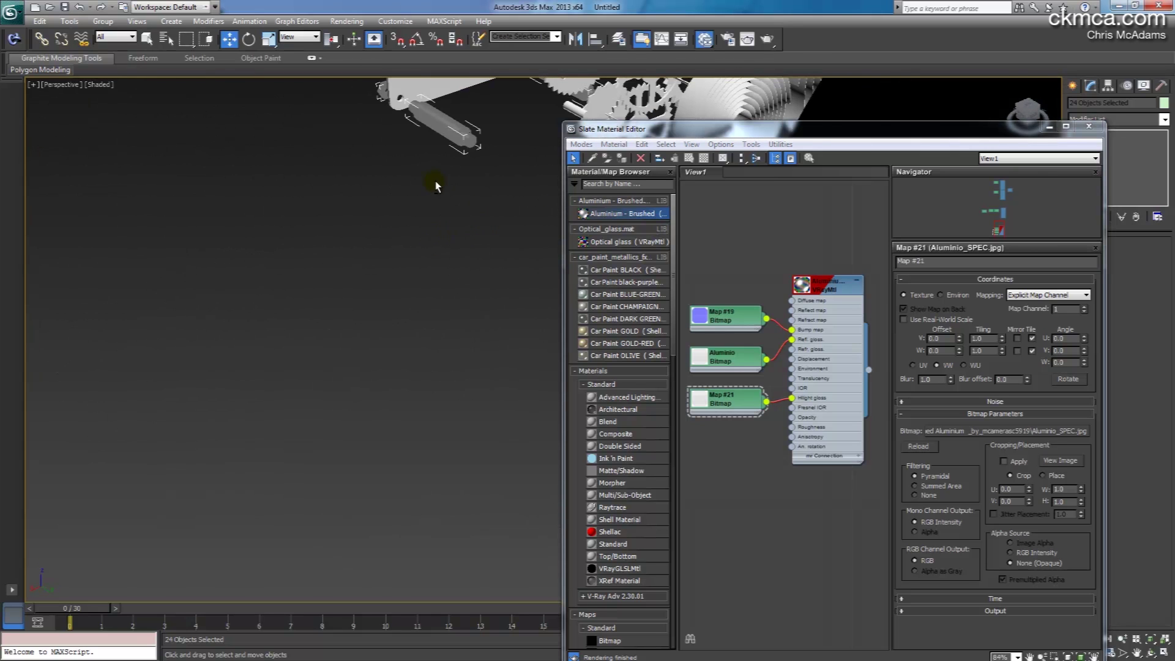
pyautogui.keyDown('alt'); pyautogui.moveTo(436, 186); pyautogui.dragTo(105, 101, button='middle'); pyautogui.keyUp('alt')
pyautogui.click(101, 84)
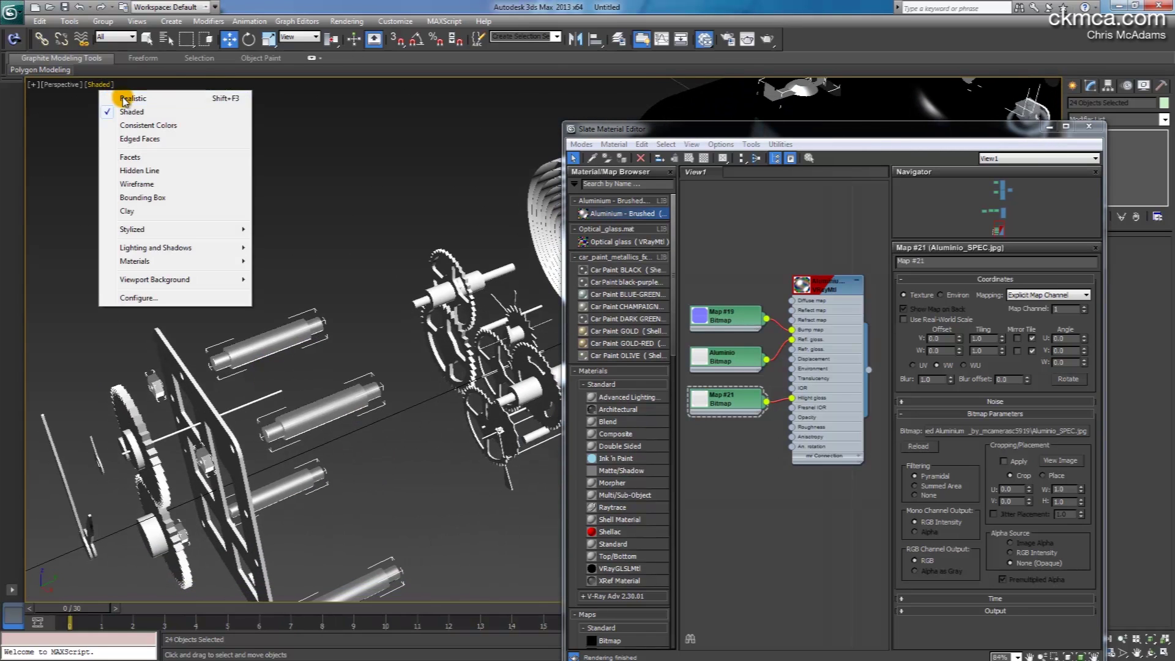
pyautogui.click(123, 97)
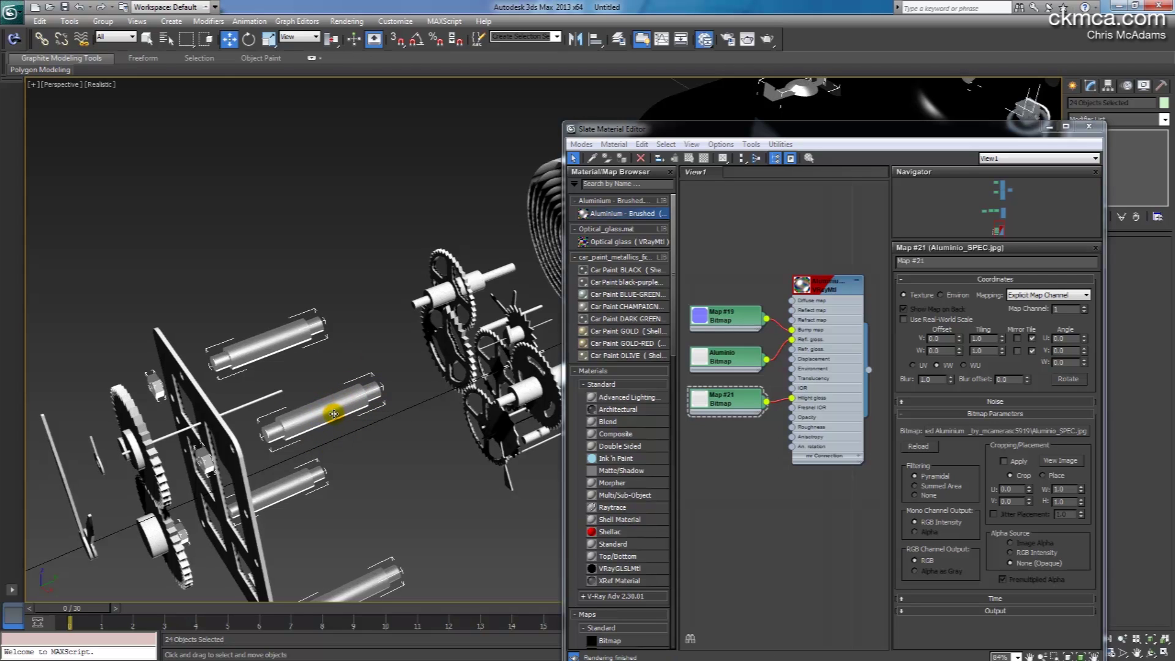
pyautogui.moveTo(309, 398)
pyautogui.keyDown('alt'); pyautogui.mouseDown(button='middle')
pyautogui.moveTo(296, 375)
pyautogui.moveTo(295, 395)
pyautogui.mouseUp(button='middle'); pyautogui.keyUp('alt')
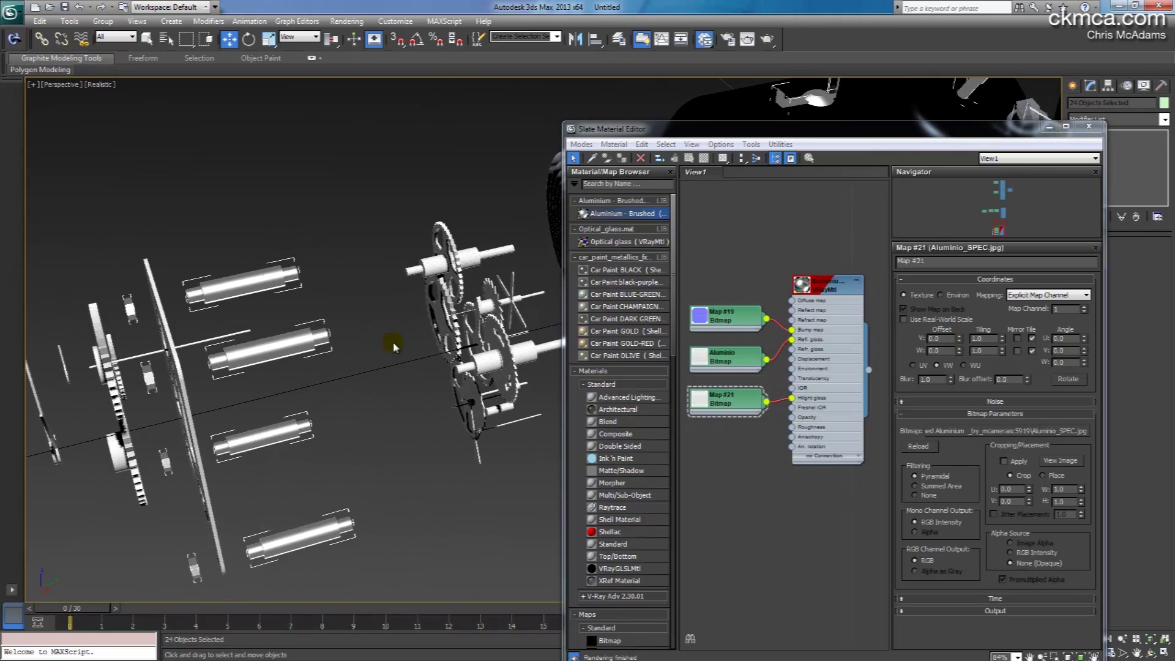
# - Start importing a material library and browse to the metal folder inside vray-materials.de
pyautogui.moveTo(751, 253); pyautogui.dragTo(755, 228, button='middle')
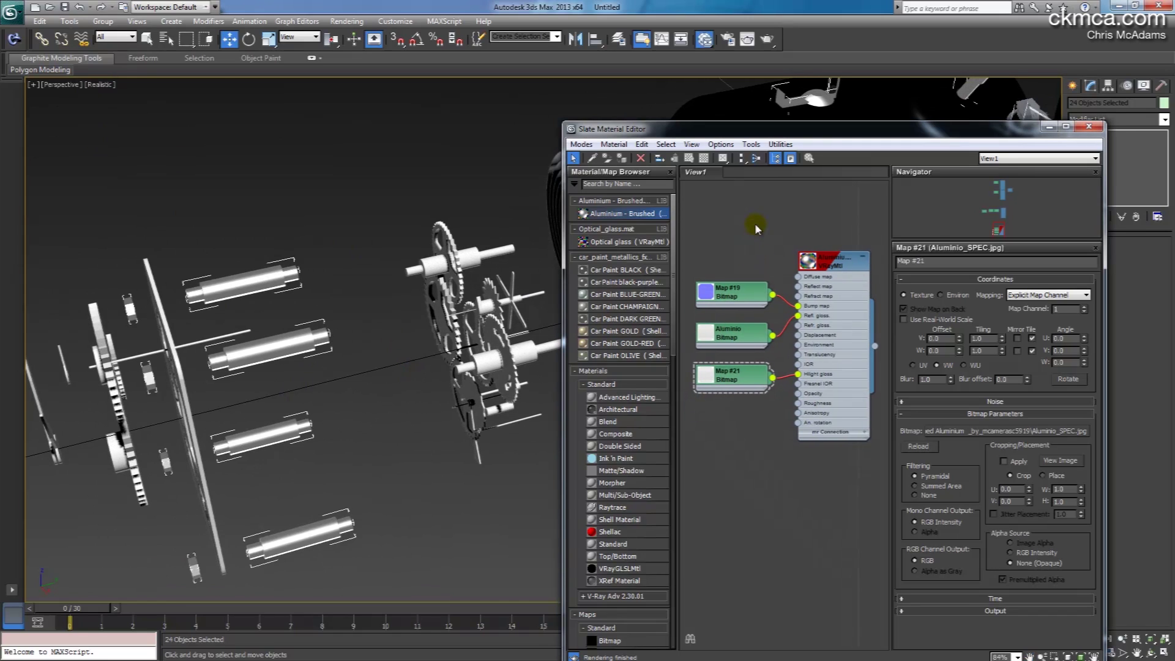
pyautogui.moveTo(748, 454); pyautogui.dragTo(758, 420, button='middle')
pyautogui.scroll(-1, 758, 420)
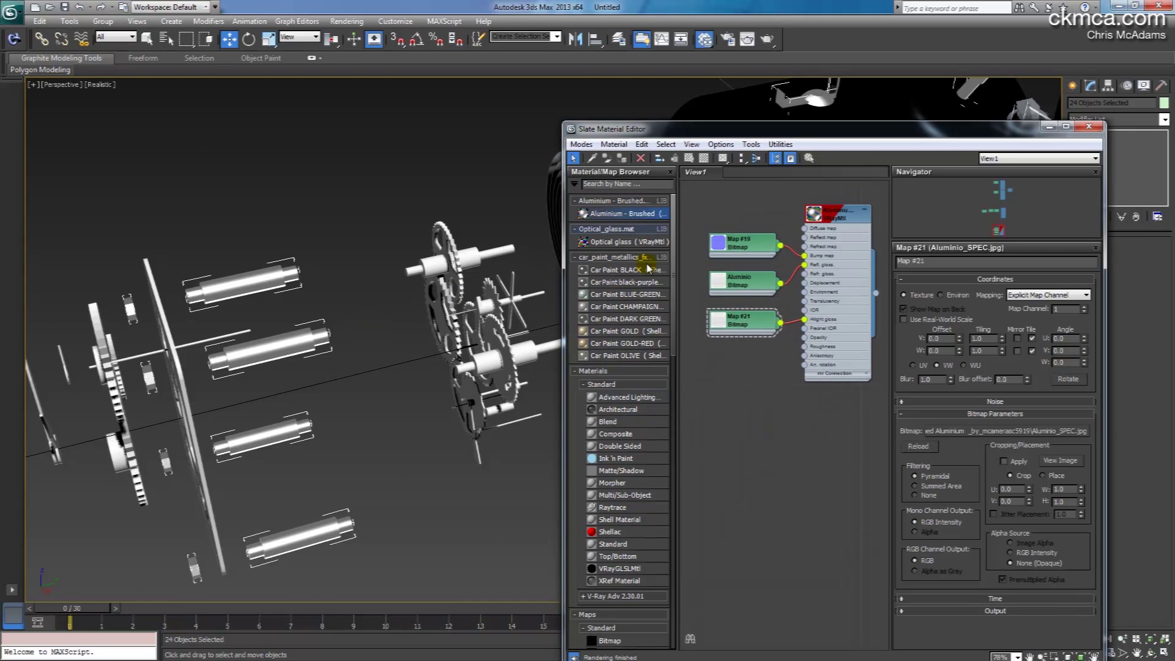
pyautogui.click(575, 185)
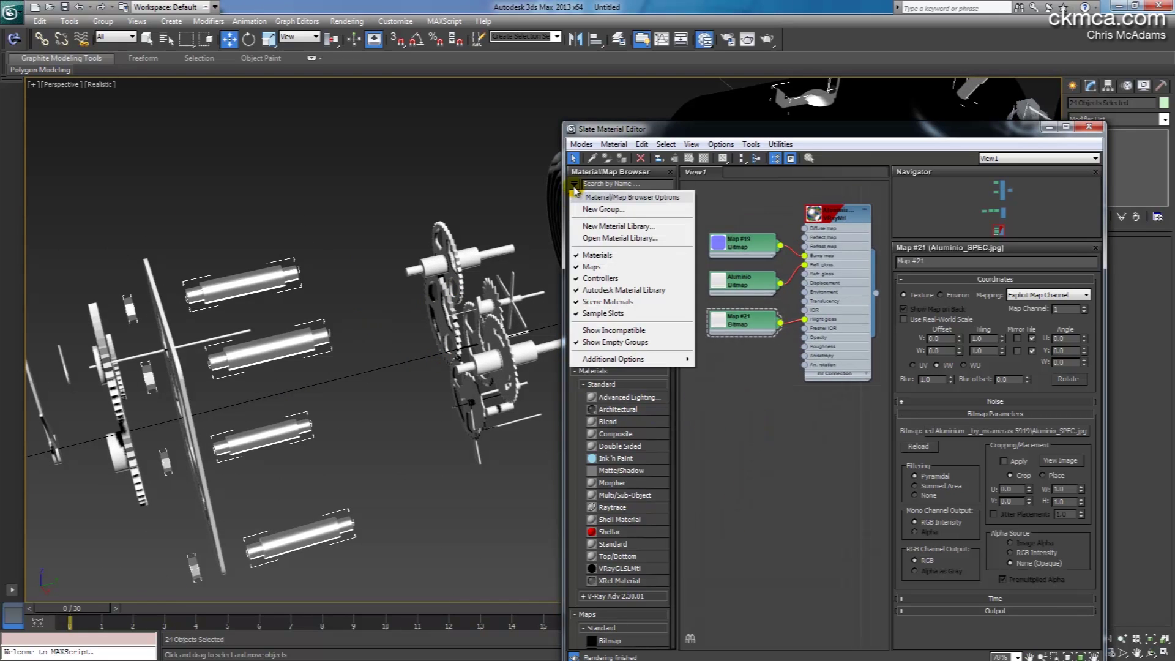
pyautogui.click(637, 237)
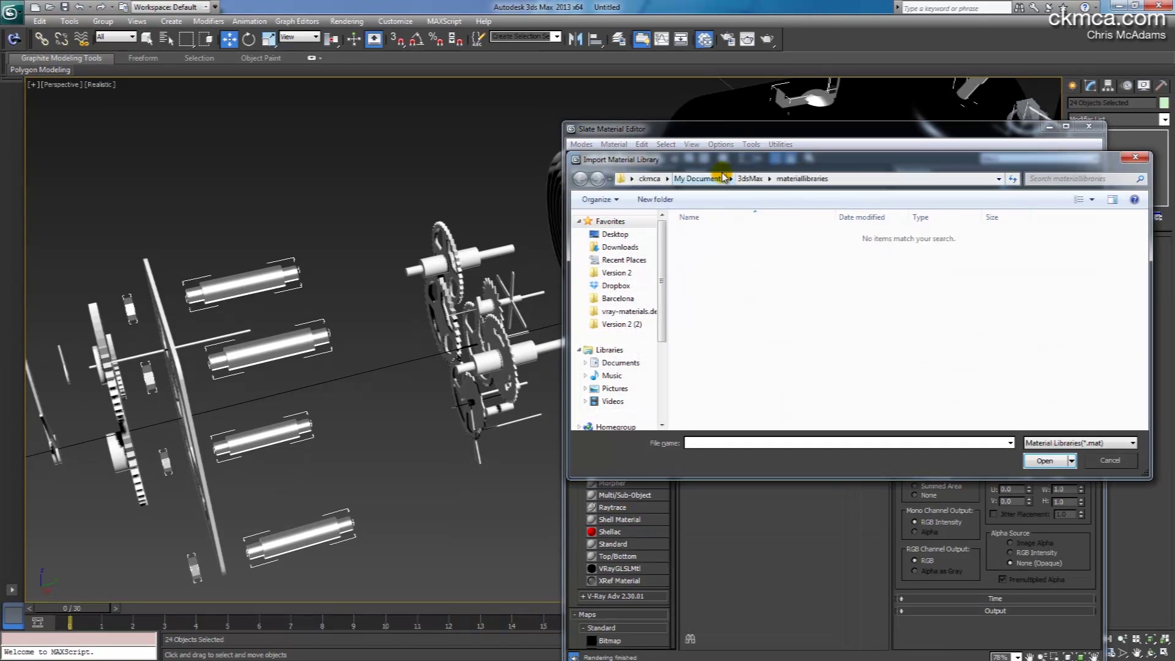
pyautogui.click(618, 311)
pyautogui.doubleClick(725, 296)
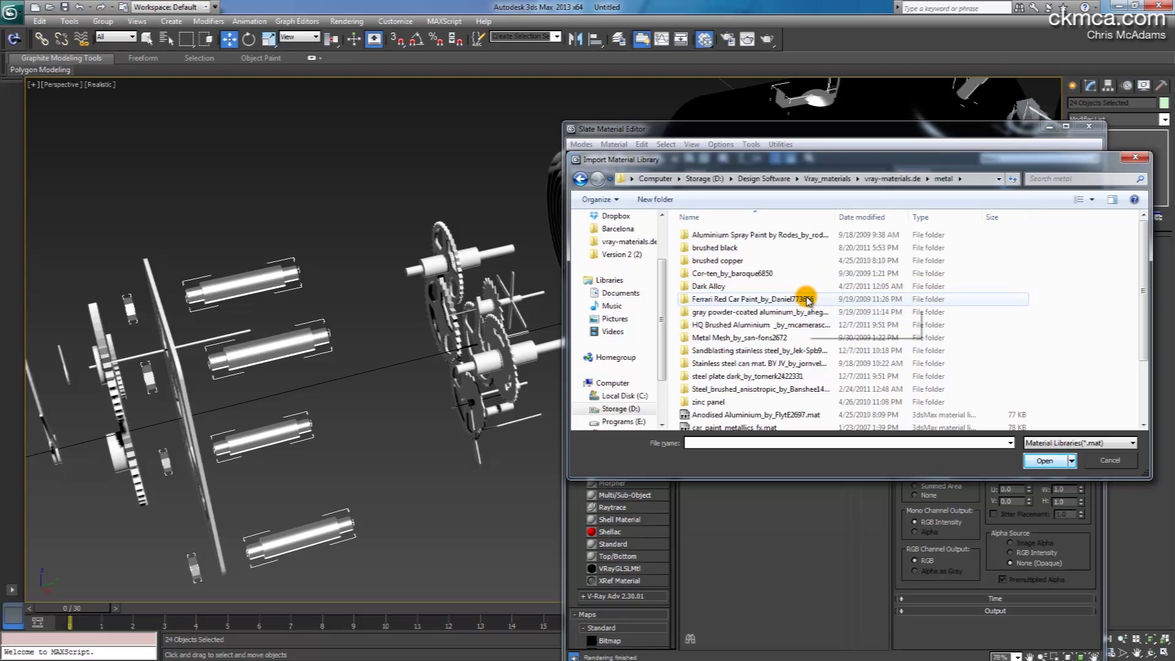
# - Find gold.mat in the metal folder and load it as a material library
pyautogui.click(803, 363)
pyautogui.scroll(-2, 808, 367)
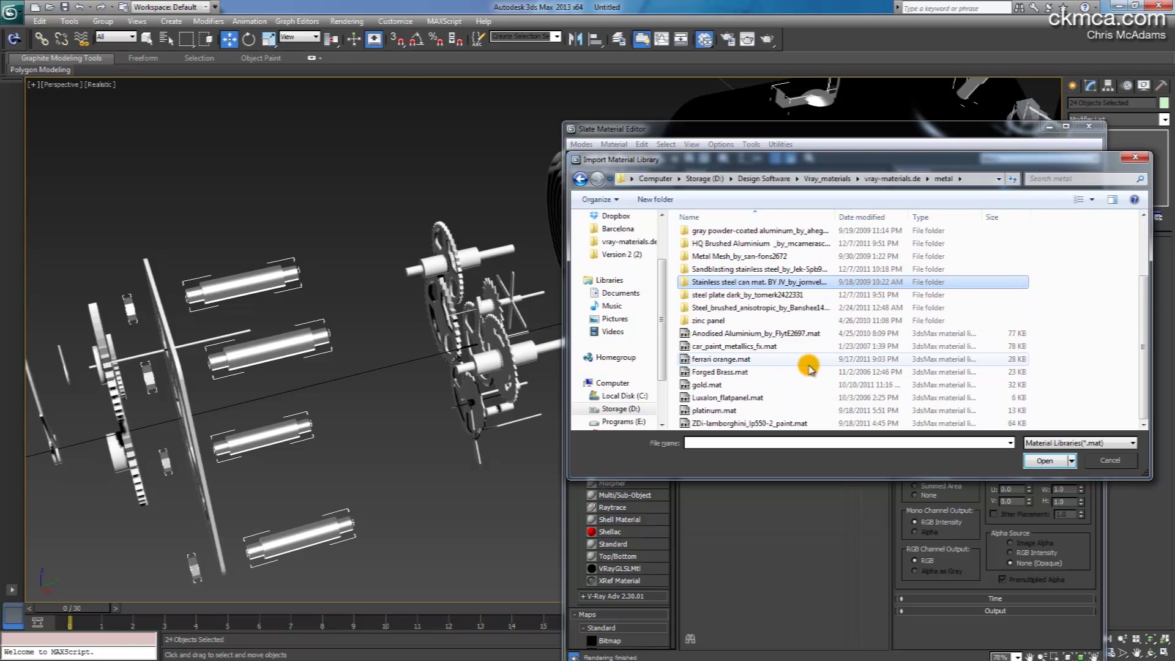
pyautogui.scroll(1, 809, 368)
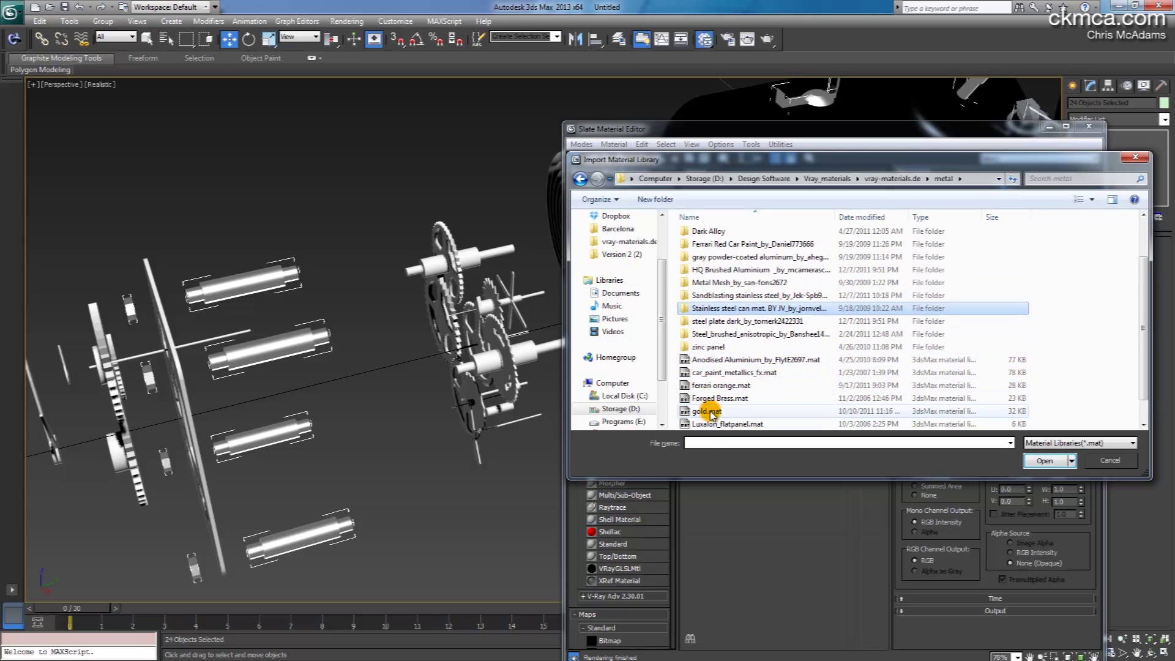
pyautogui.click(819, 398)
pyautogui.scroll(-1, 822, 391)
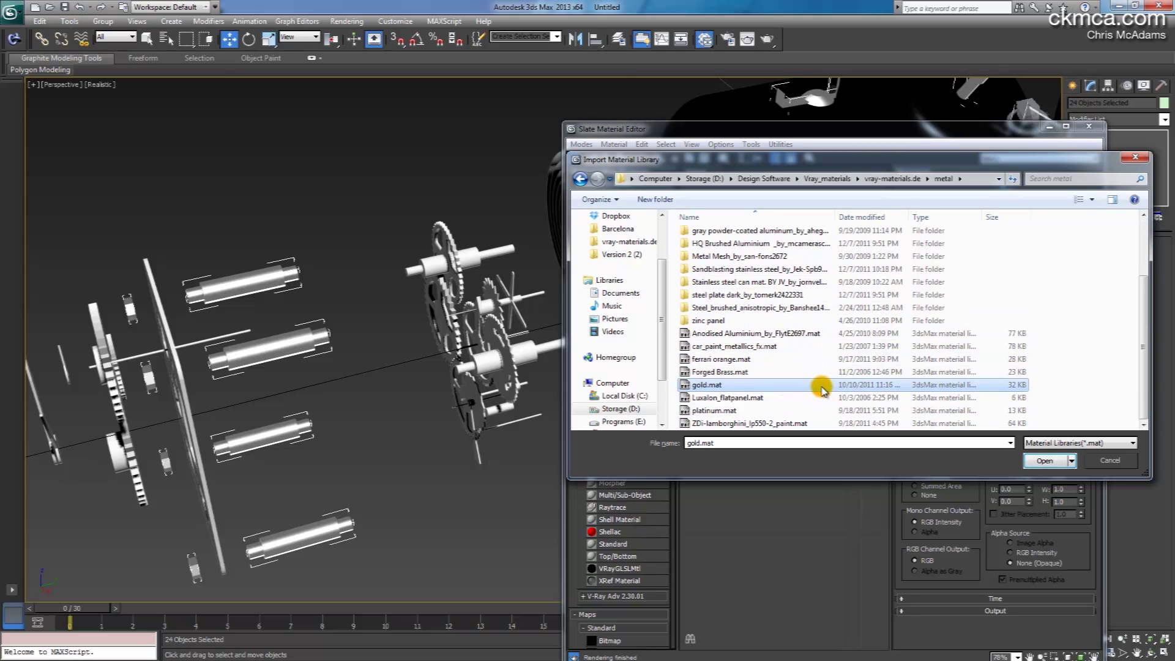
pyautogui.click(1045, 461)
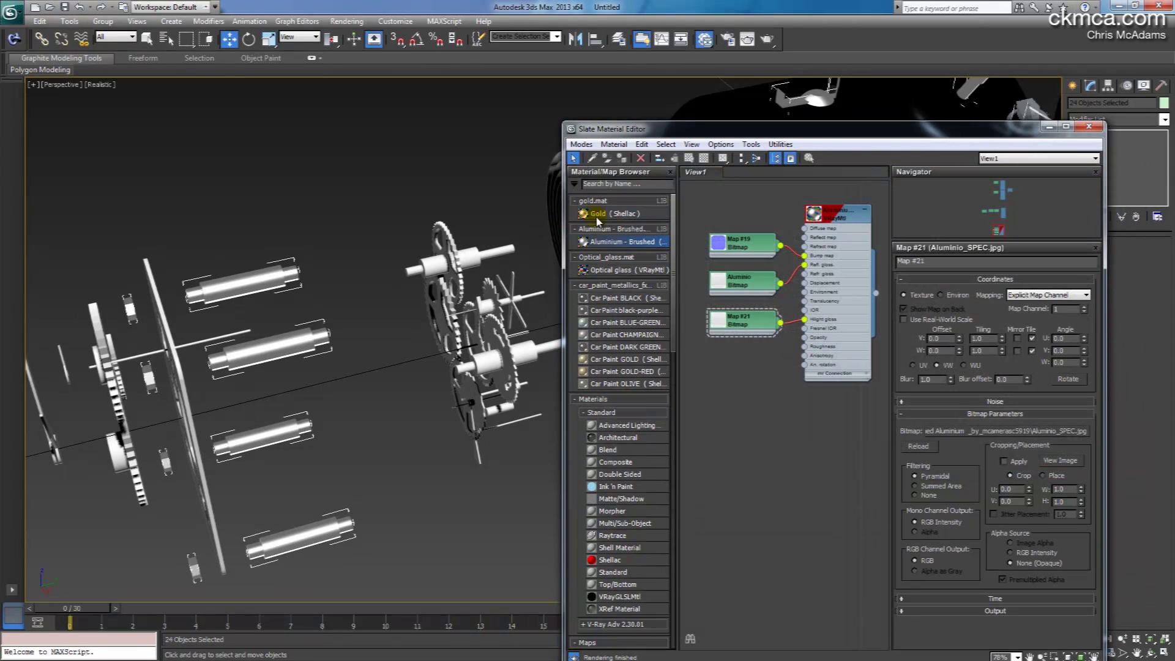
# - Add the Gold Shellac material from the gold.mat library to View1, in free space below the brushed aluminium nodes
pyautogui.scroll(-3, 757, 341)
pyautogui.moveTo(597, 213); pyautogui.dragTo(824, 431)
pyautogui.scroll(2, 877, 379)
pyautogui.moveTo(820, 406); pyautogui.dragTo(782, 425, button='middle')
pyautogui.scroll(-1, 829, 398)
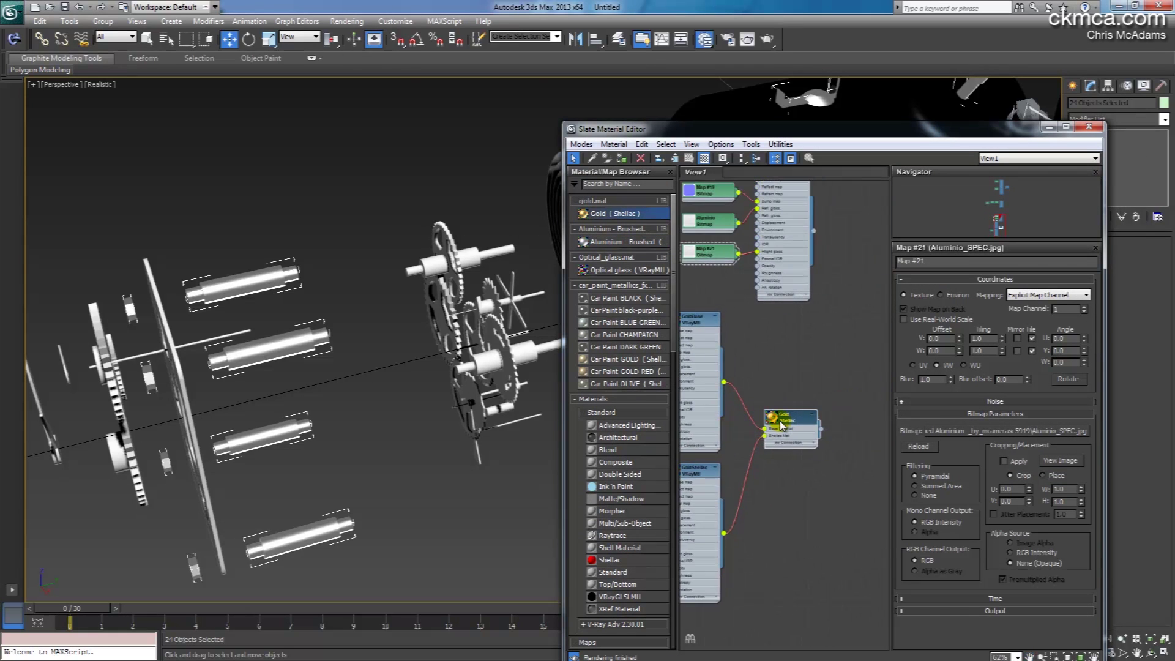
pyautogui.moveTo(793, 423); pyautogui.dragTo(808, 414)
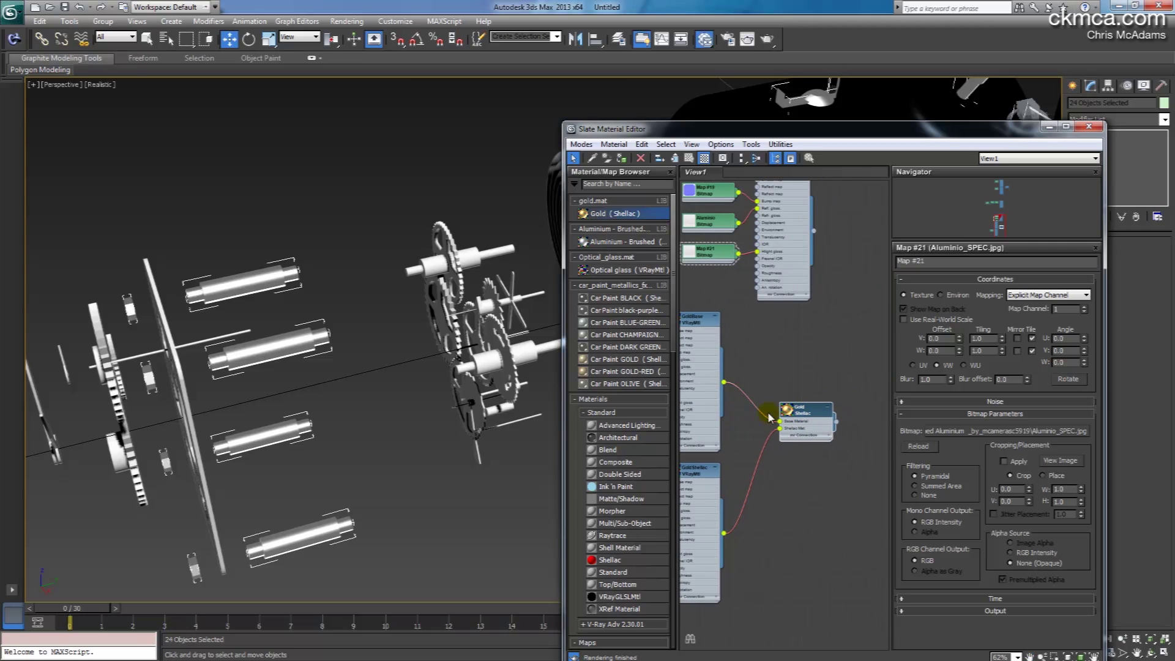
# - Select all scene objects whose names start with "bronze" and assign the Gold material to them
pyautogui.click(197, 178)
pyautogui.click(164, 39)
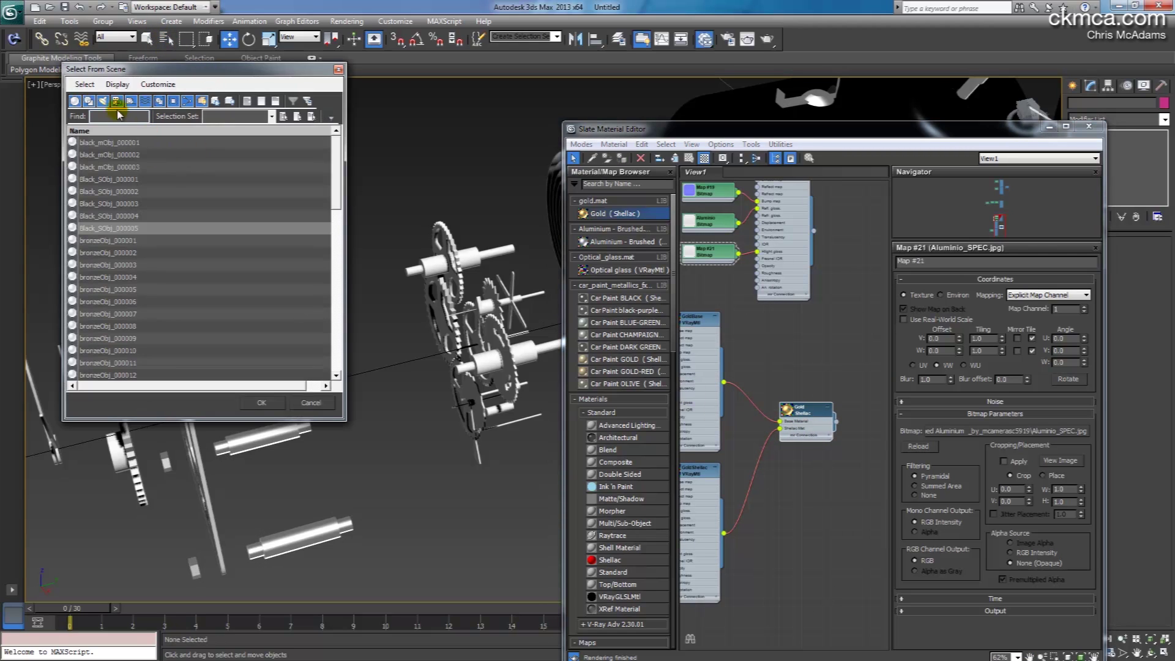
pyautogui.write('bronze')
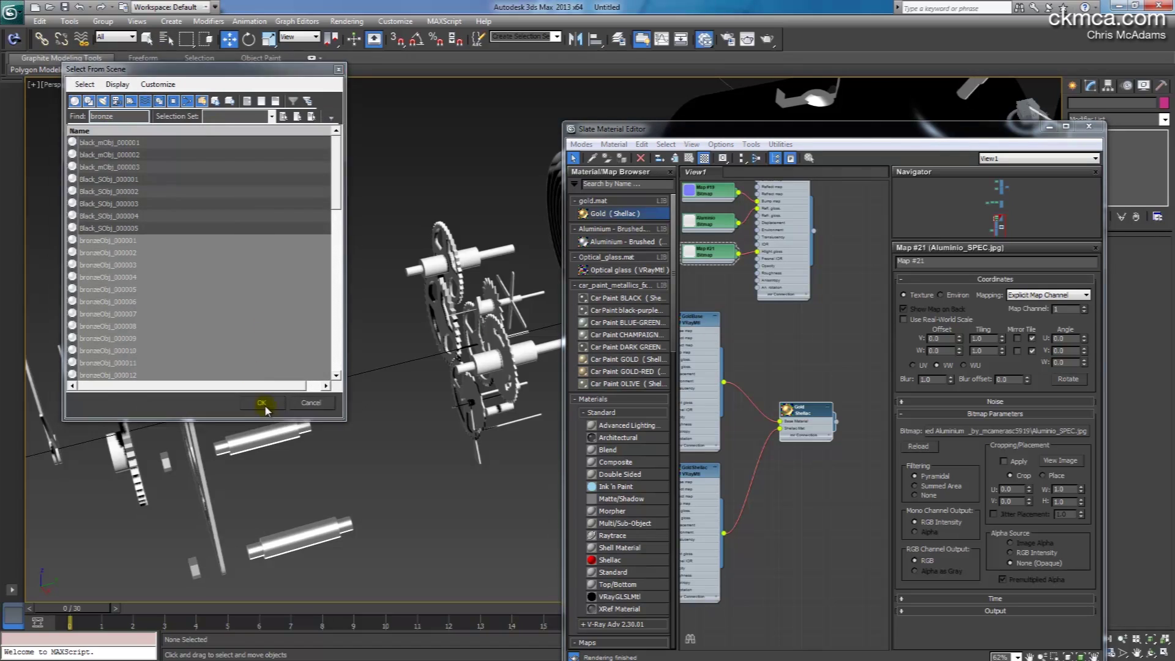
pyautogui.click(262, 402)
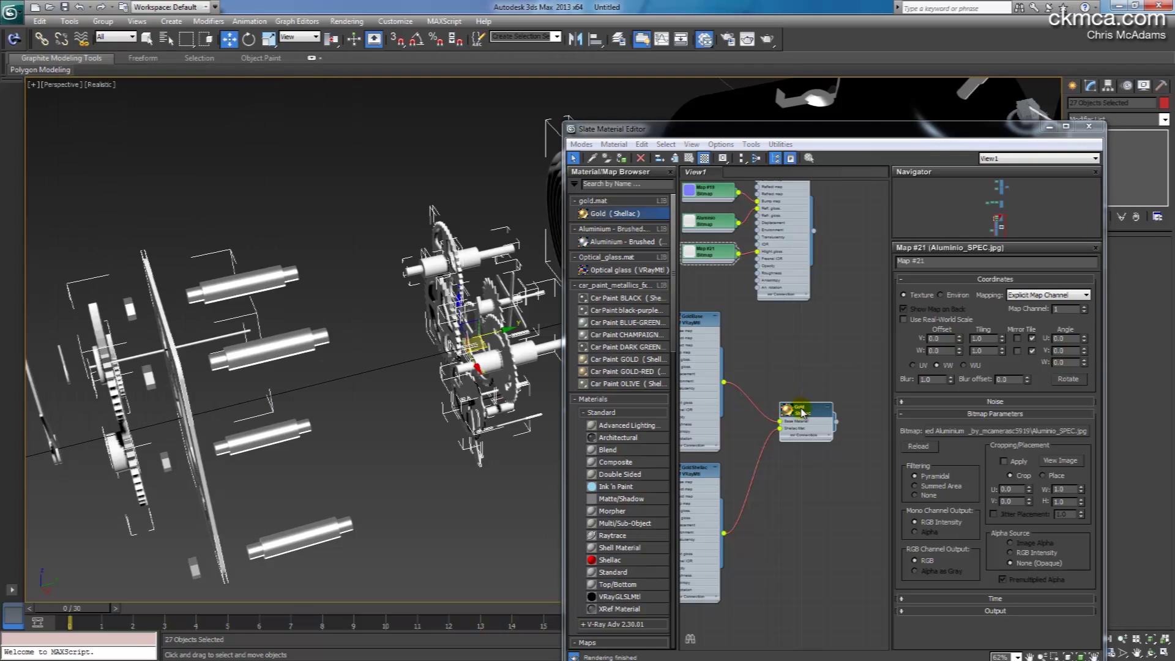
pyautogui.rightClick(803, 415)
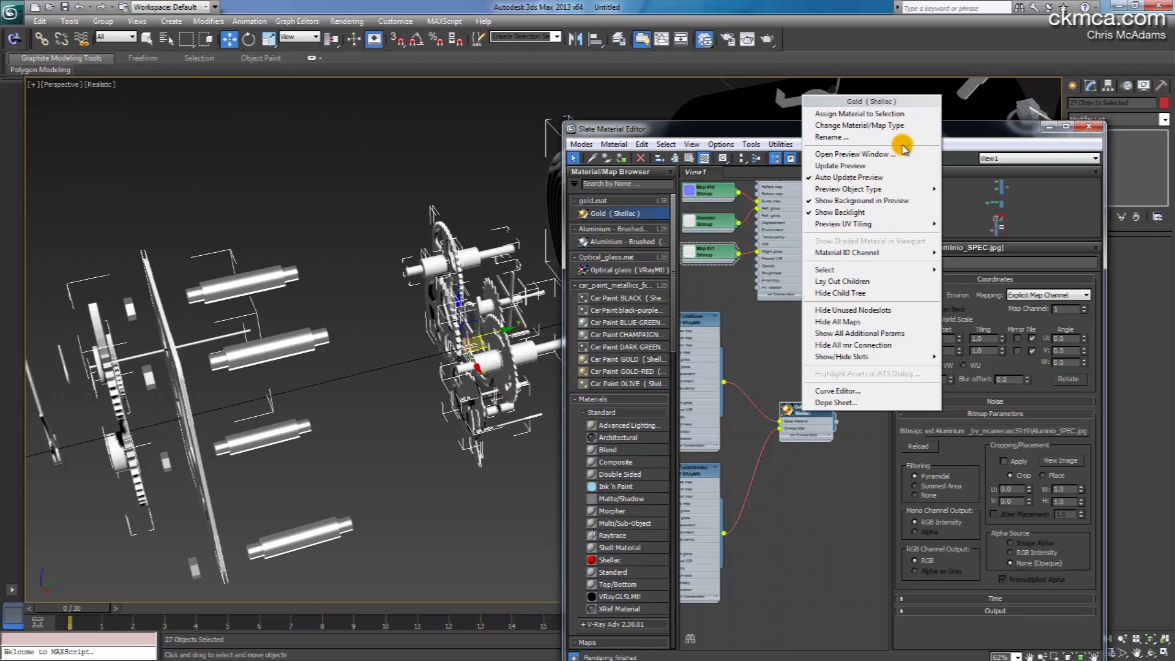
pyautogui.click(889, 114)
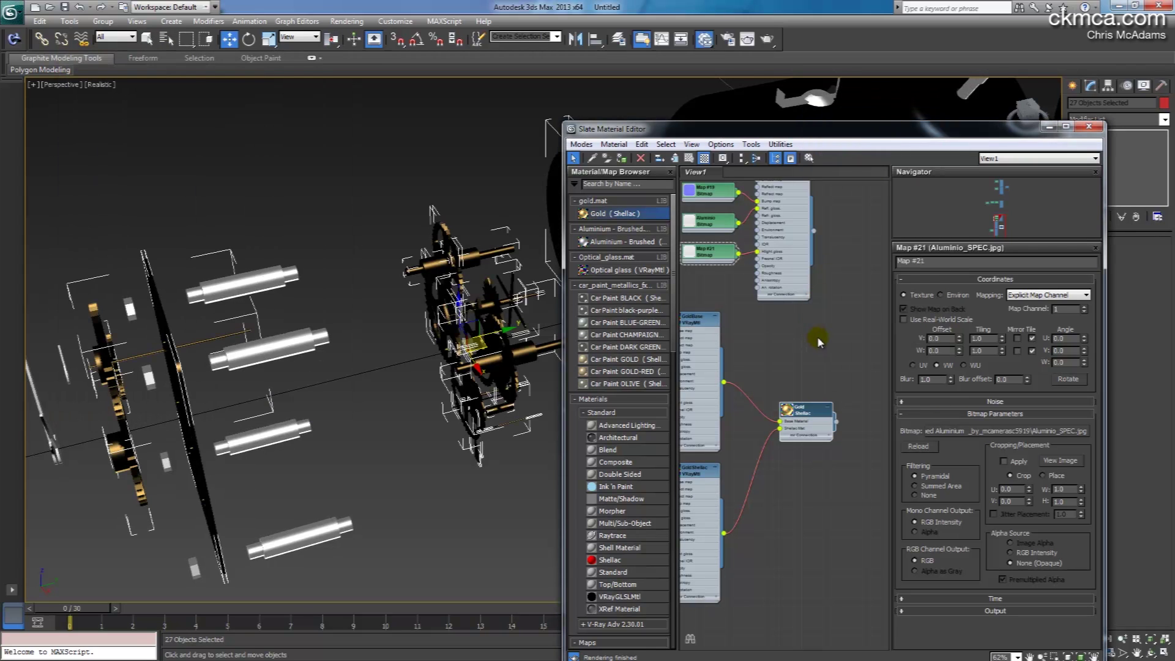
pyautogui.moveTo(808, 409); pyautogui.dragTo(801, 409)
pyautogui.rightClick(800, 409)
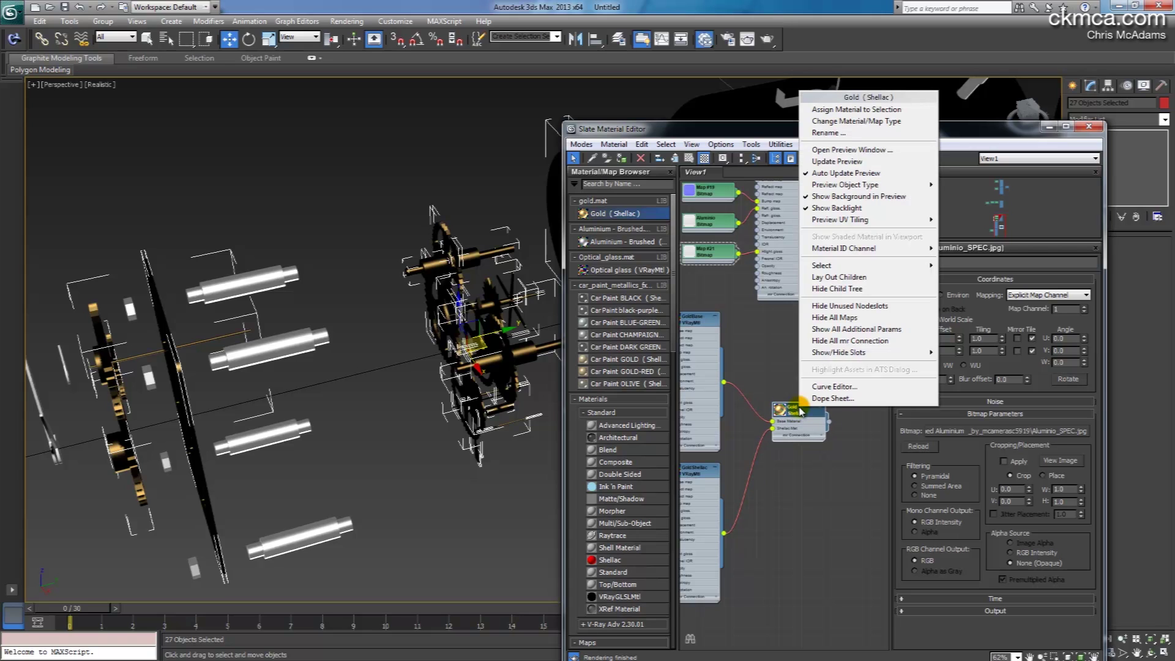
pyautogui.click(766, 337)
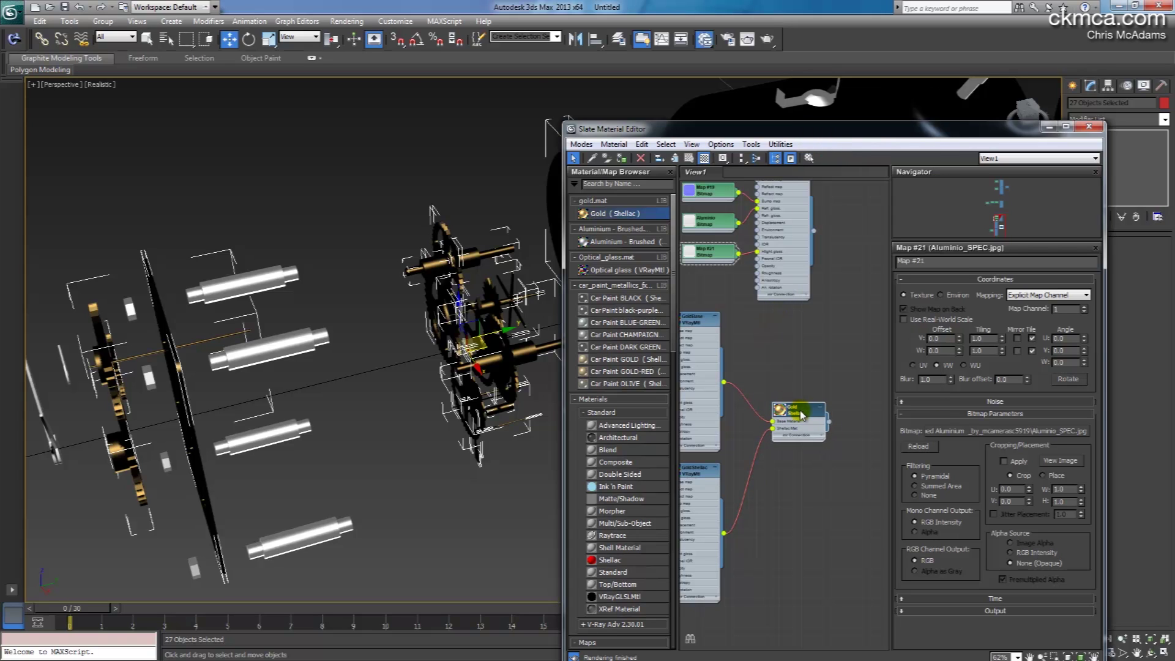
pyautogui.rightClick(802, 411)
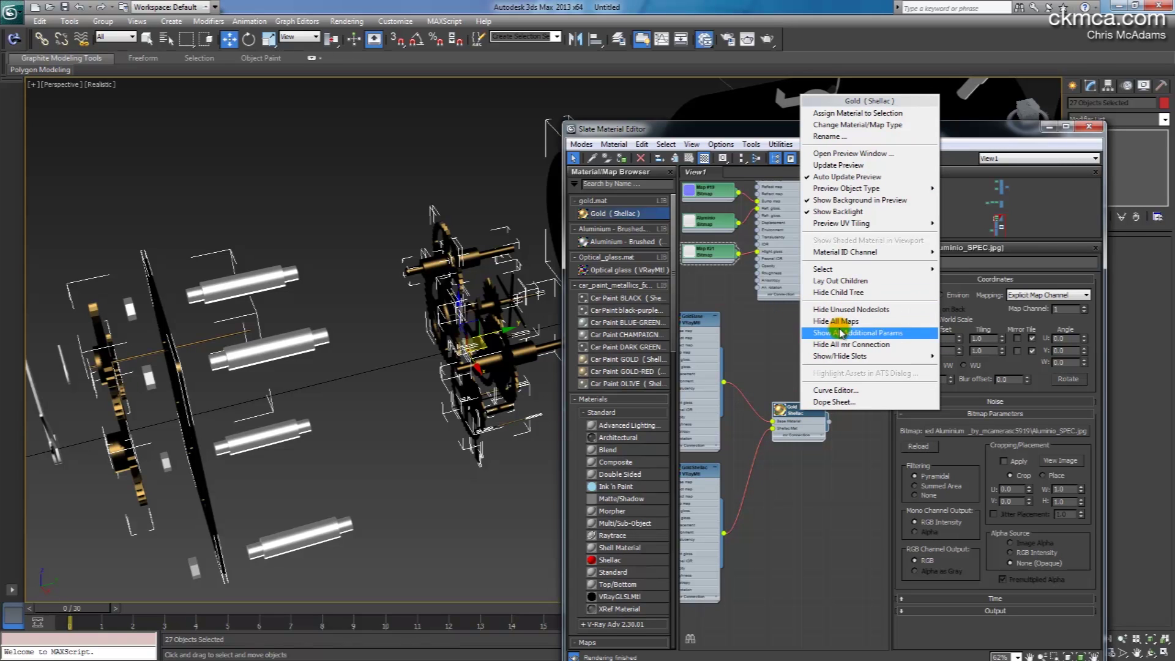
pyautogui.click(763, 347)
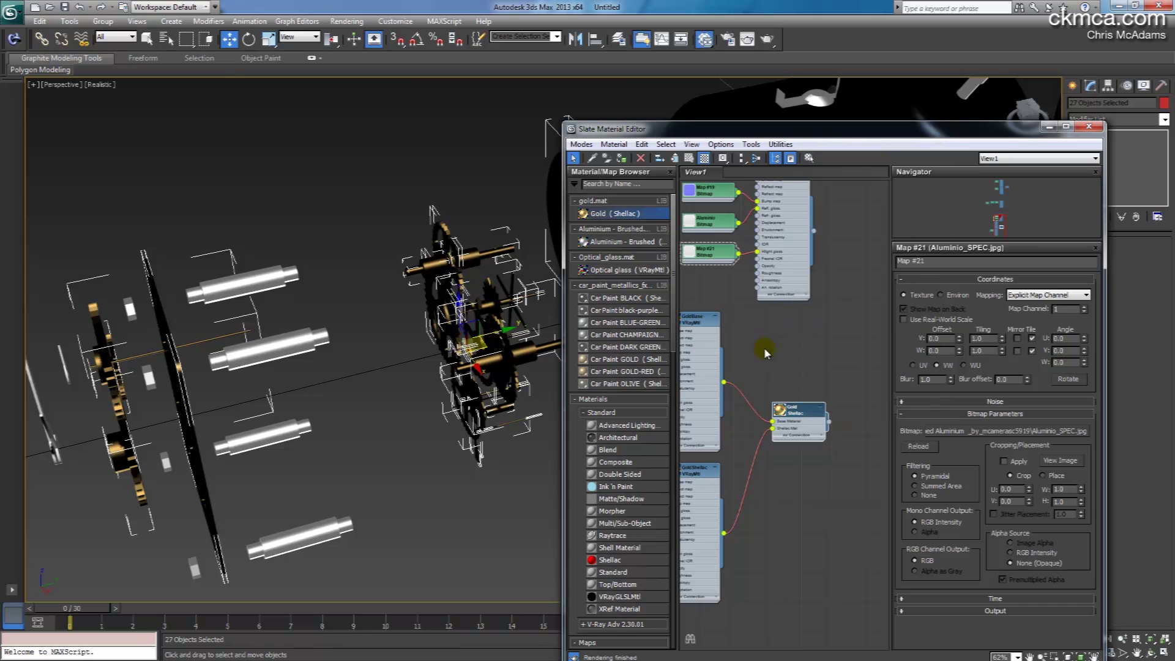
# - Close the Slate Material Editor, clear the selection and view the whole exploded alarm clock
pyautogui.click(1088, 129)
pyautogui.click(357, 225)
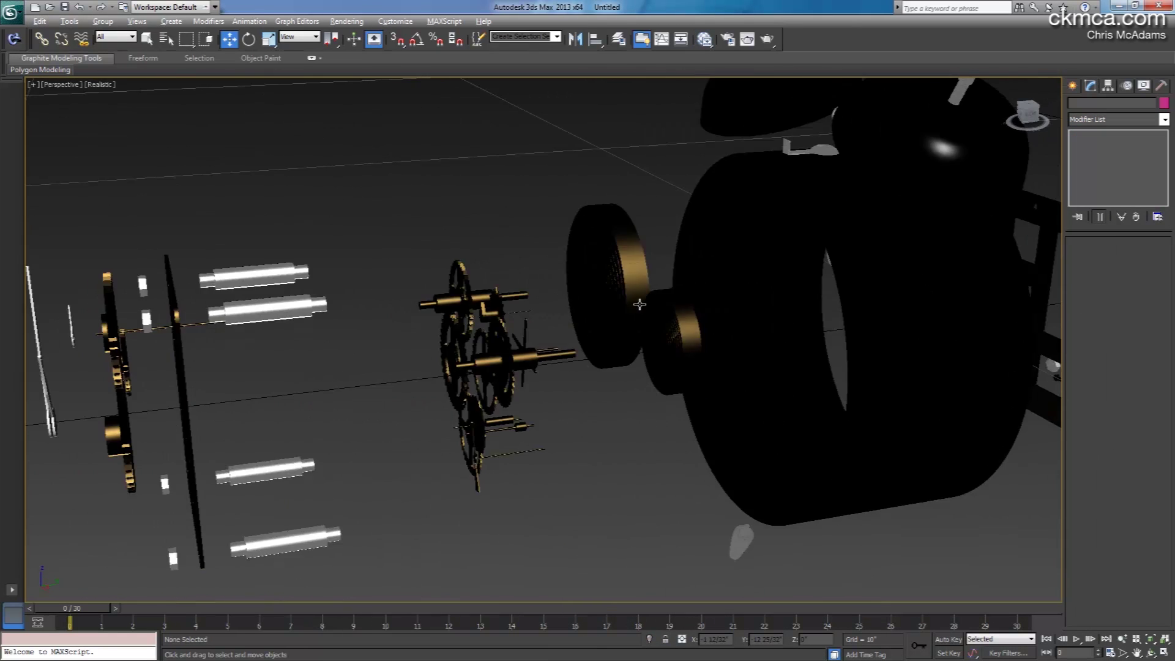
pyautogui.scroll(-5, 656, 300)
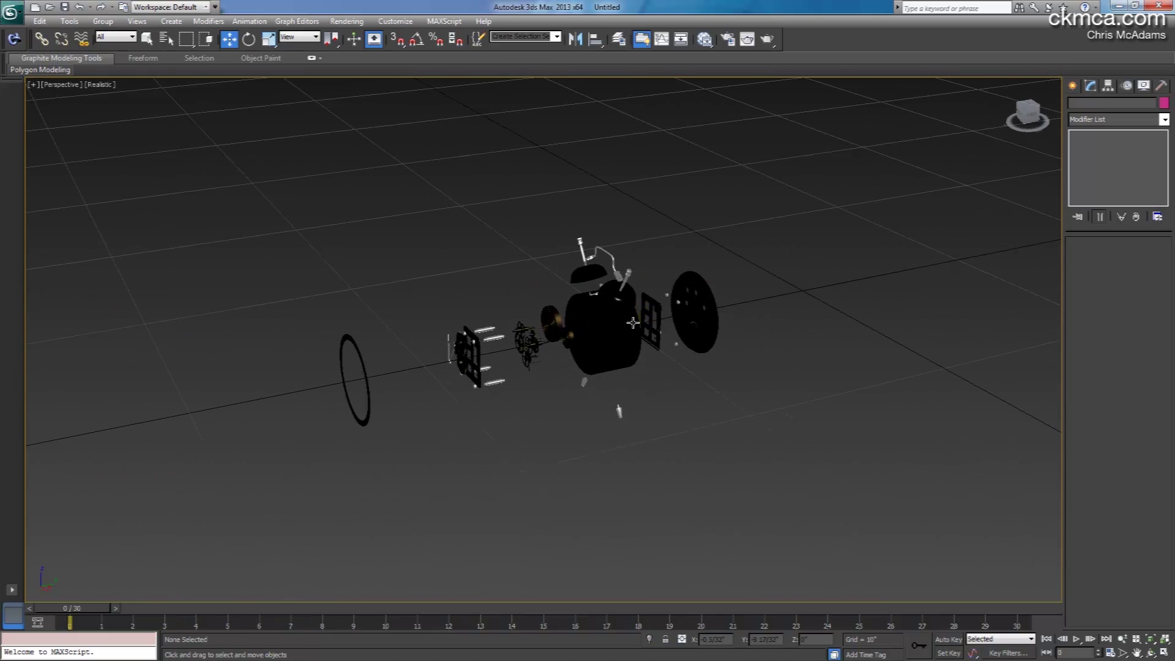